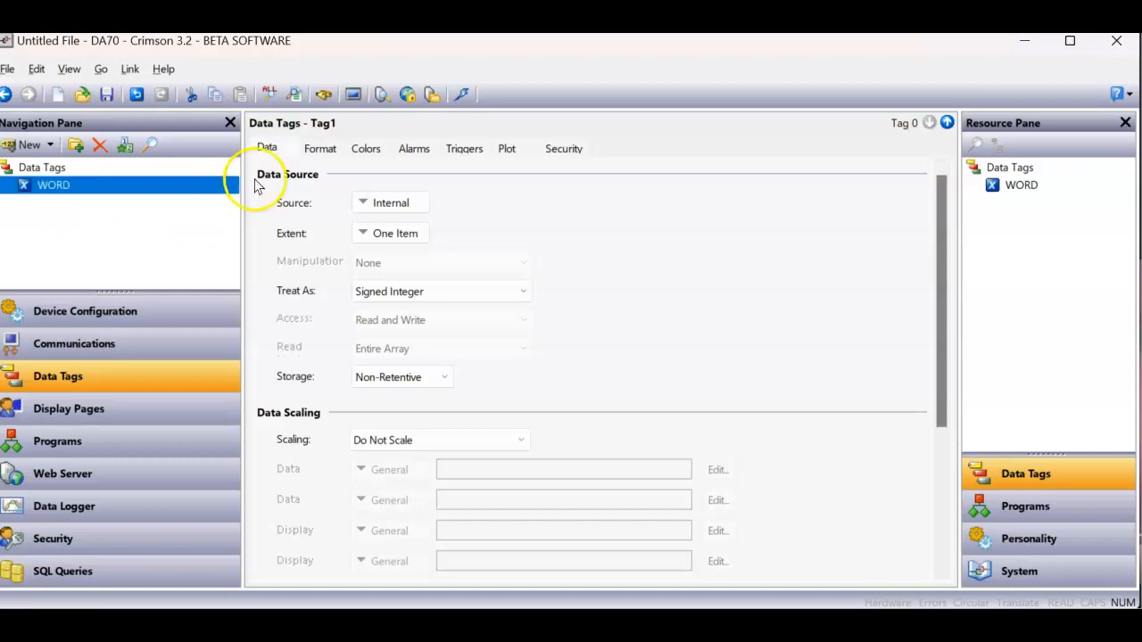
# - Set the WORD tag's format type to Numeric
pyautogui.click(317, 148)
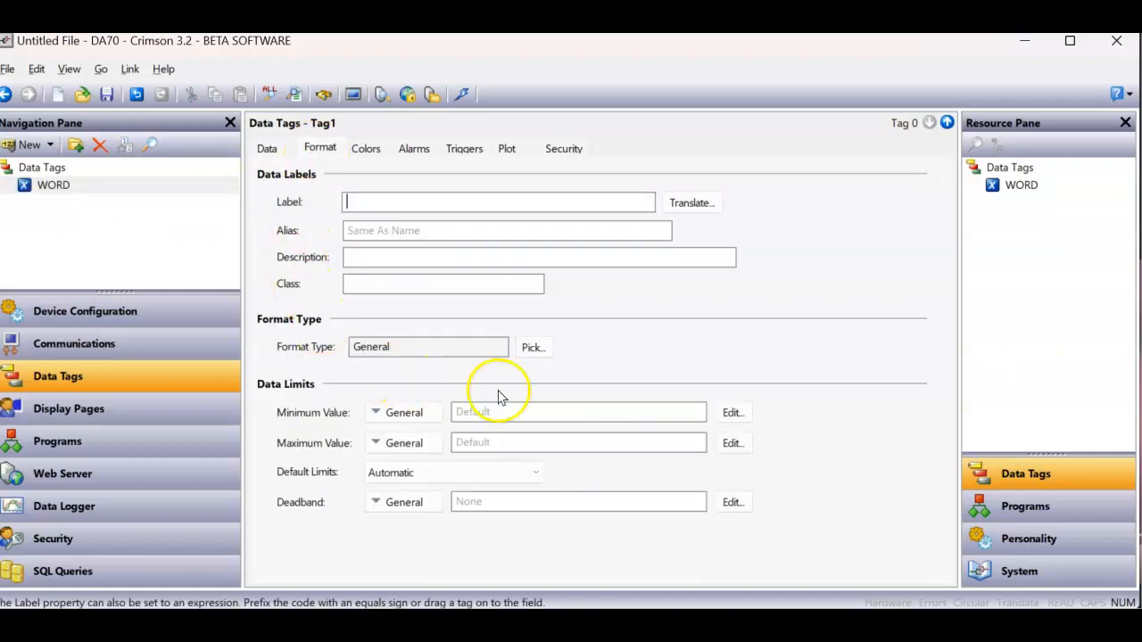
pyautogui.click(533, 347)
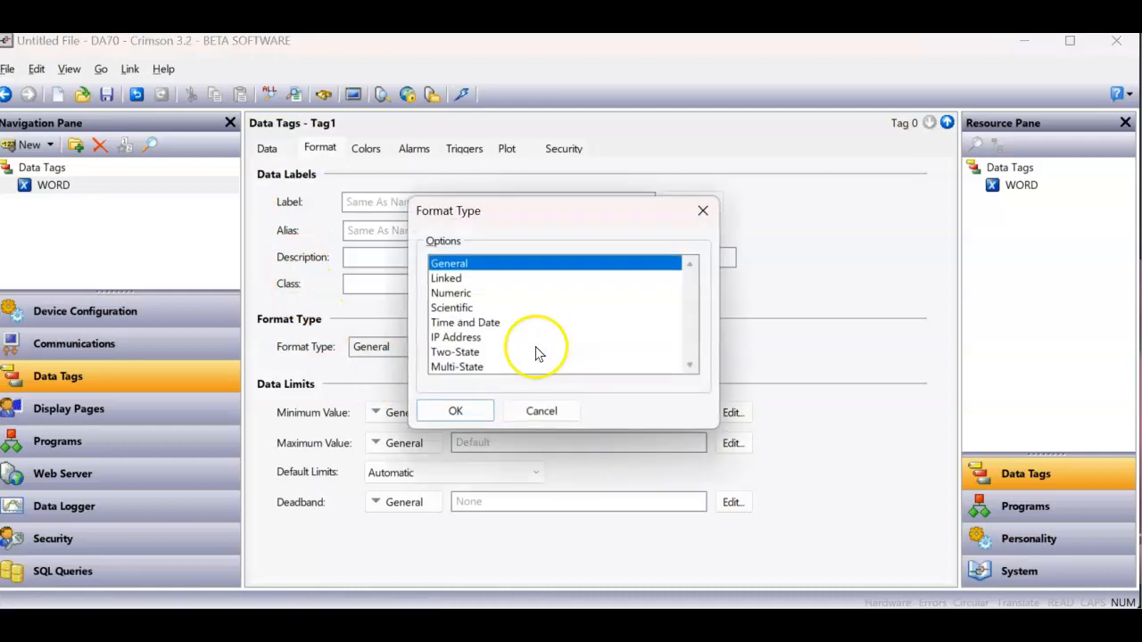
pyautogui.click(453, 293)
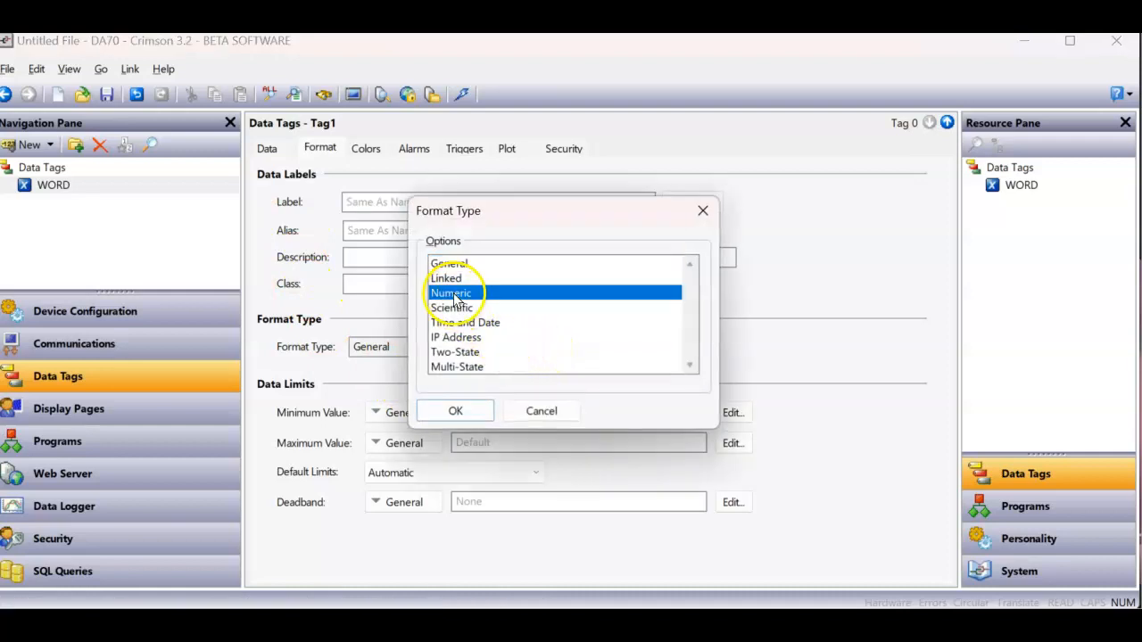
pyautogui.click(455, 411)
# - Set the WORD tag's number base to Binary and turn on digit grouping
pyautogui.scroll(-5, 647, 383)
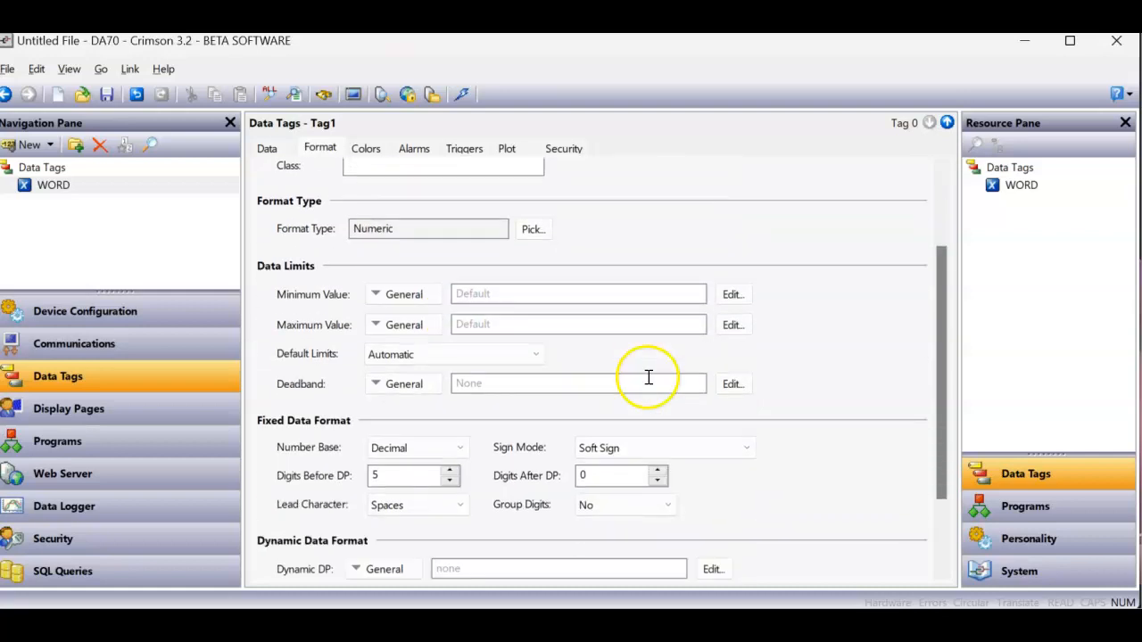
pyautogui.click(459, 377)
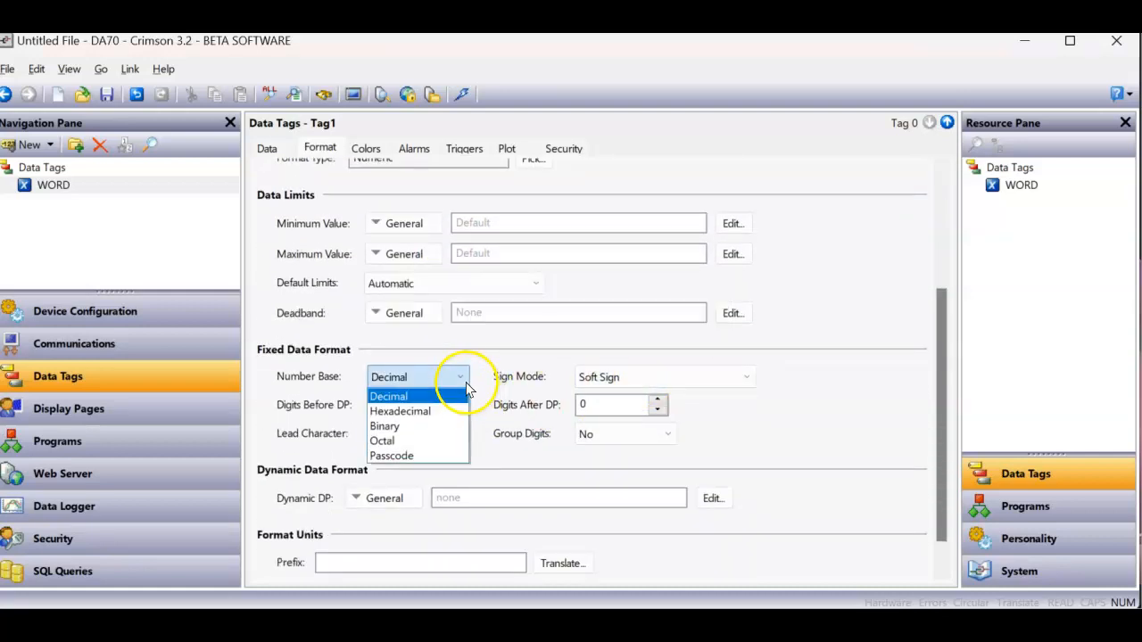
pyautogui.click(418, 429)
pyautogui.moveTo(403, 406); pyautogui.dragTo(357, 406)
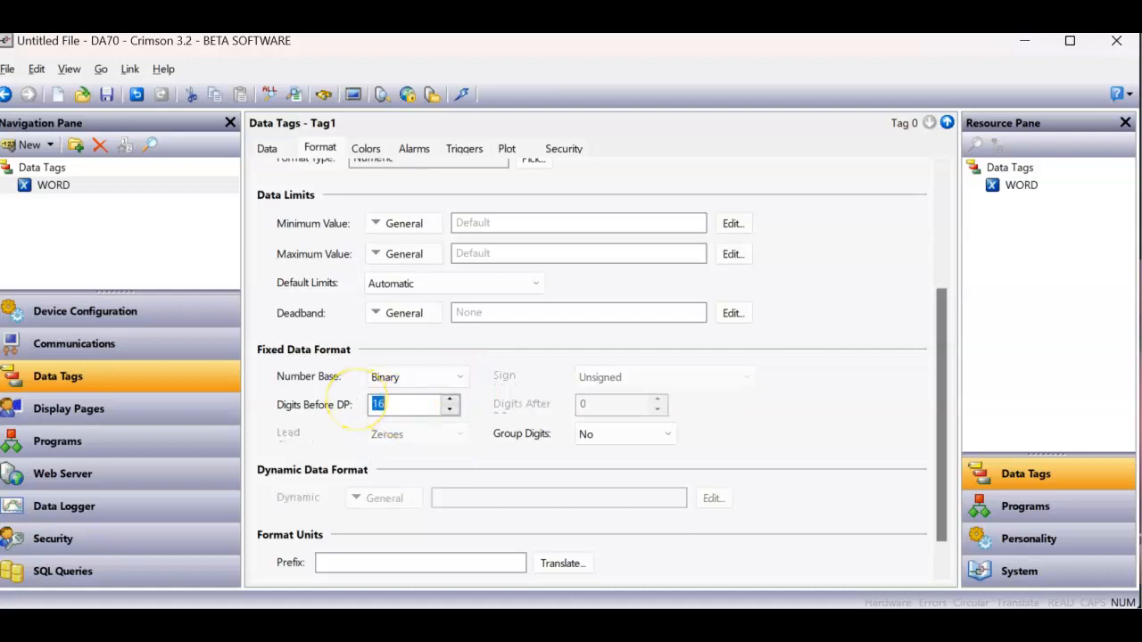
pyautogui.click(612, 441)
pyautogui.click(601, 468)
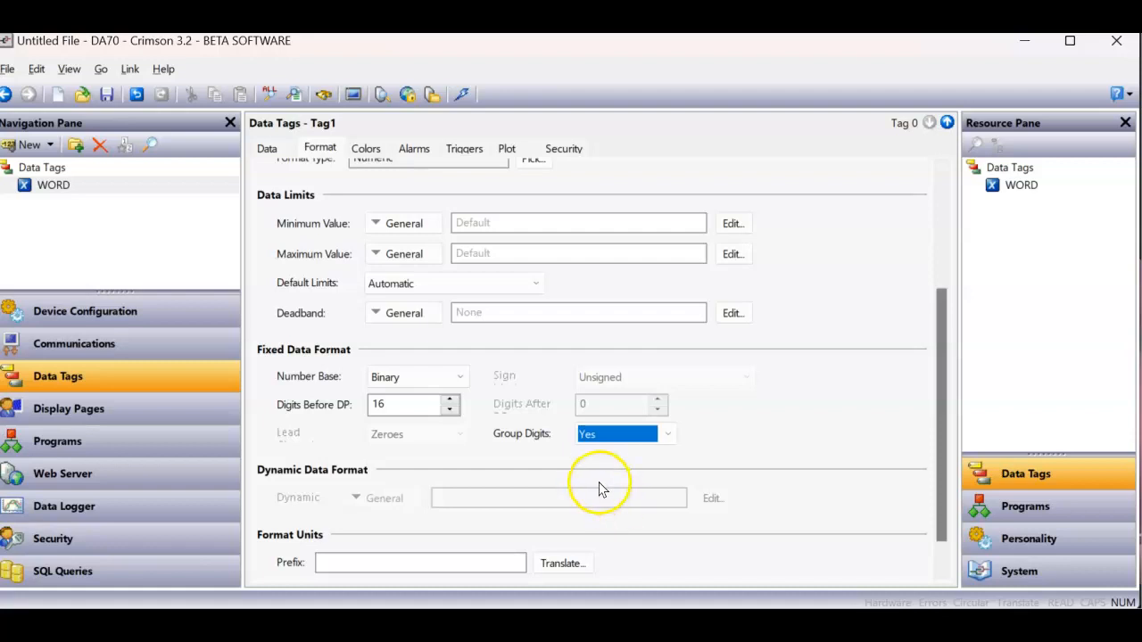
# - Place the WORD data tag on display page Page1, beneath the title text
pyautogui.click(150, 412)
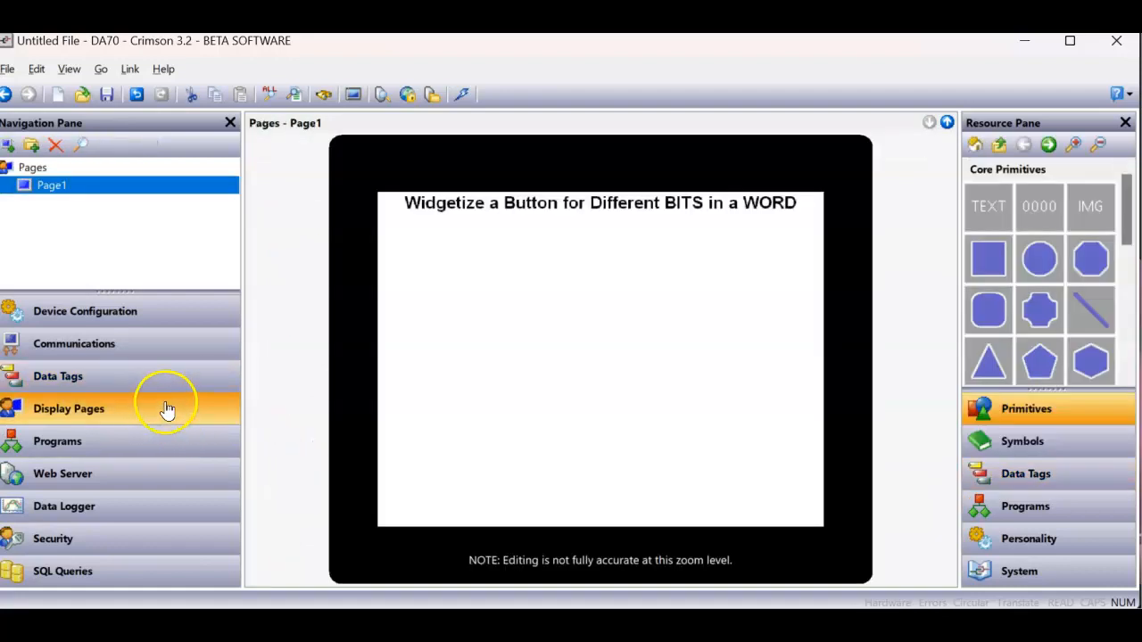
pyautogui.click(1008, 474)
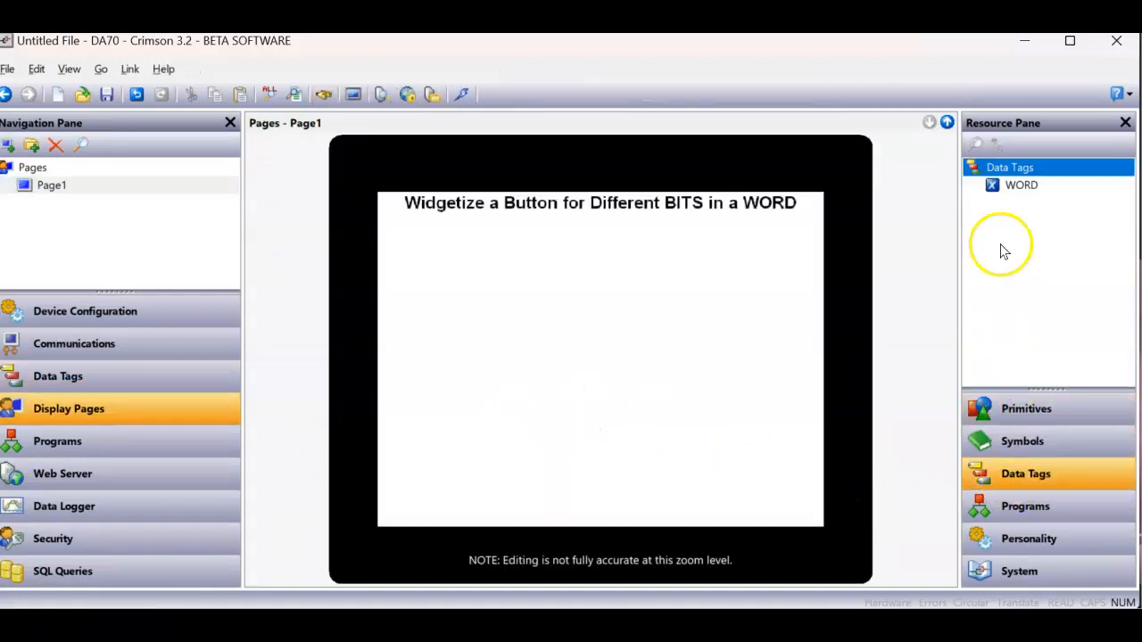
pyautogui.click(1016, 192)
pyautogui.moveTo(1016, 192); pyautogui.dragTo(474, 250)
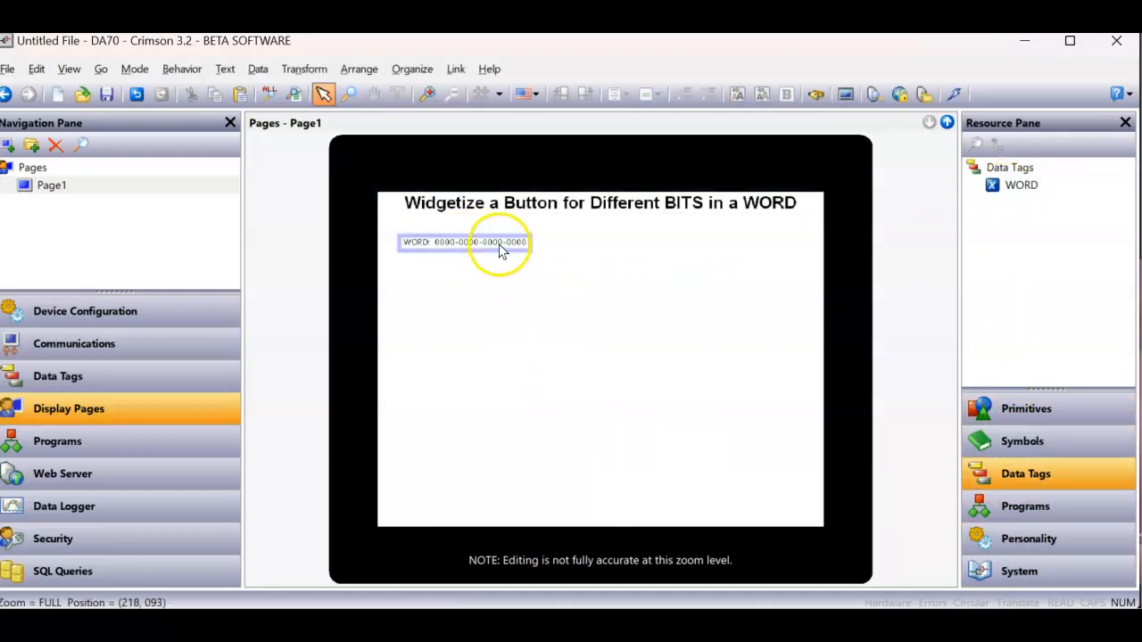
# - Enlarge and bold the WORD data box's text, and stretch the box to about 374 by 62 pixels
pyautogui.click(497, 247)
pyautogui.click(575, 239)
pyautogui.click(575, 239)
pyautogui.click(624, 237)
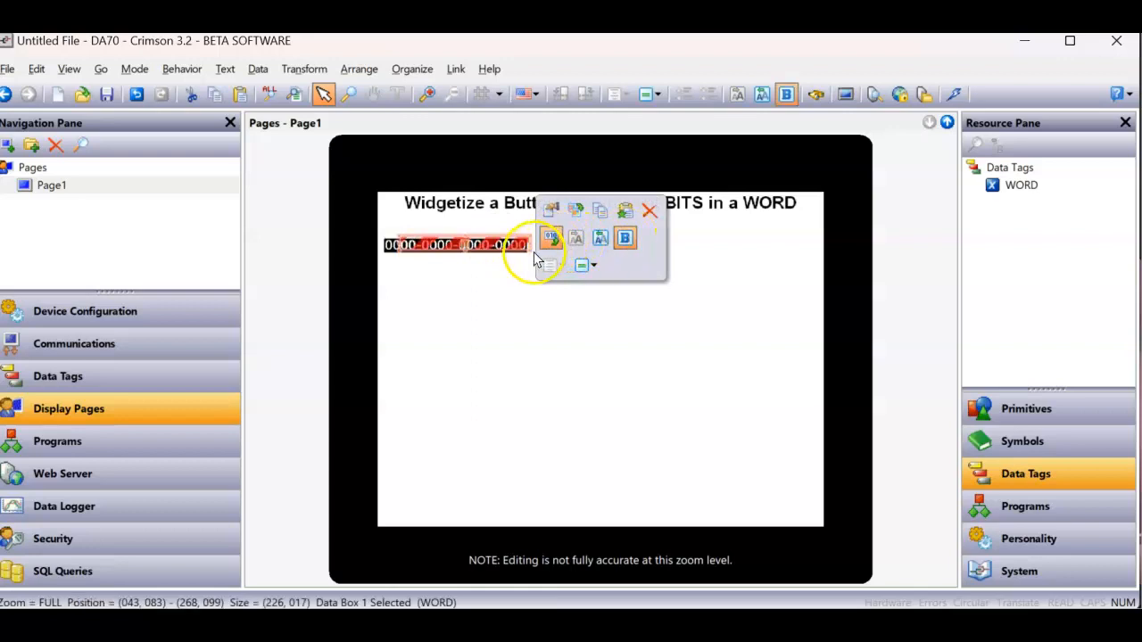
pyautogui.moveTo(525, 254); pyautogui.dragTo(604, 265)
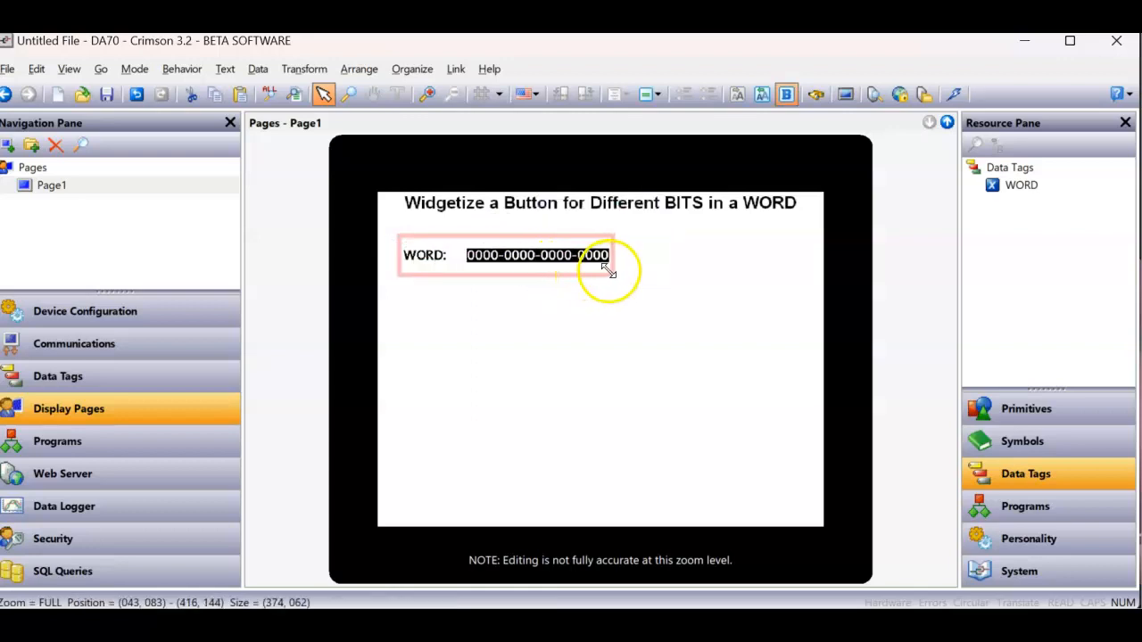
pyautogui.click(624, 348)
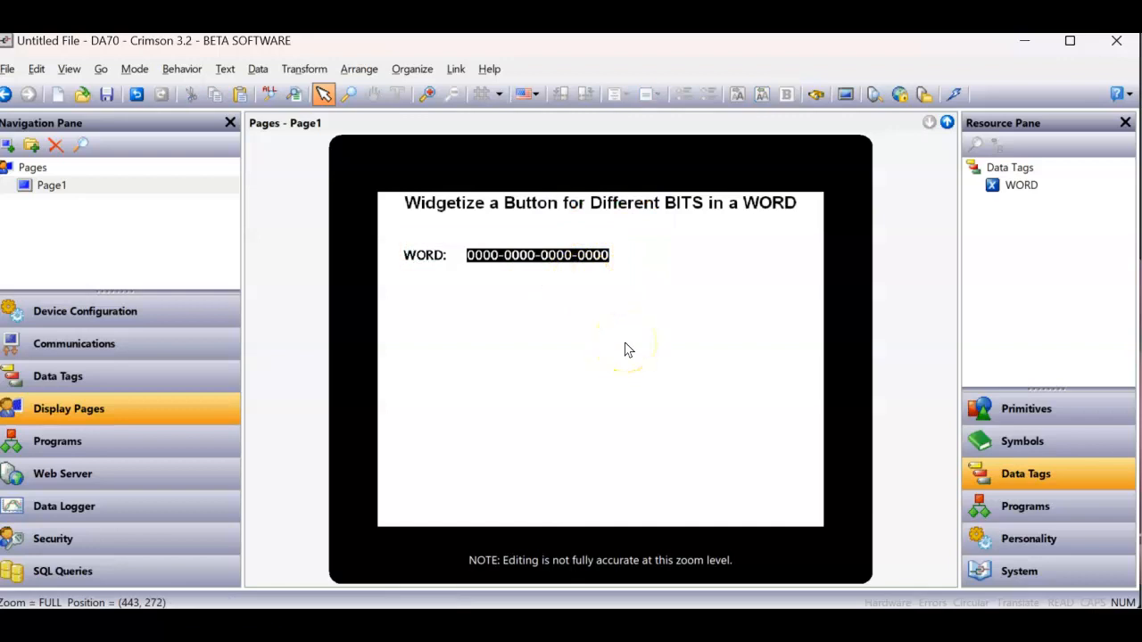
pyautogui.click(611, 267)
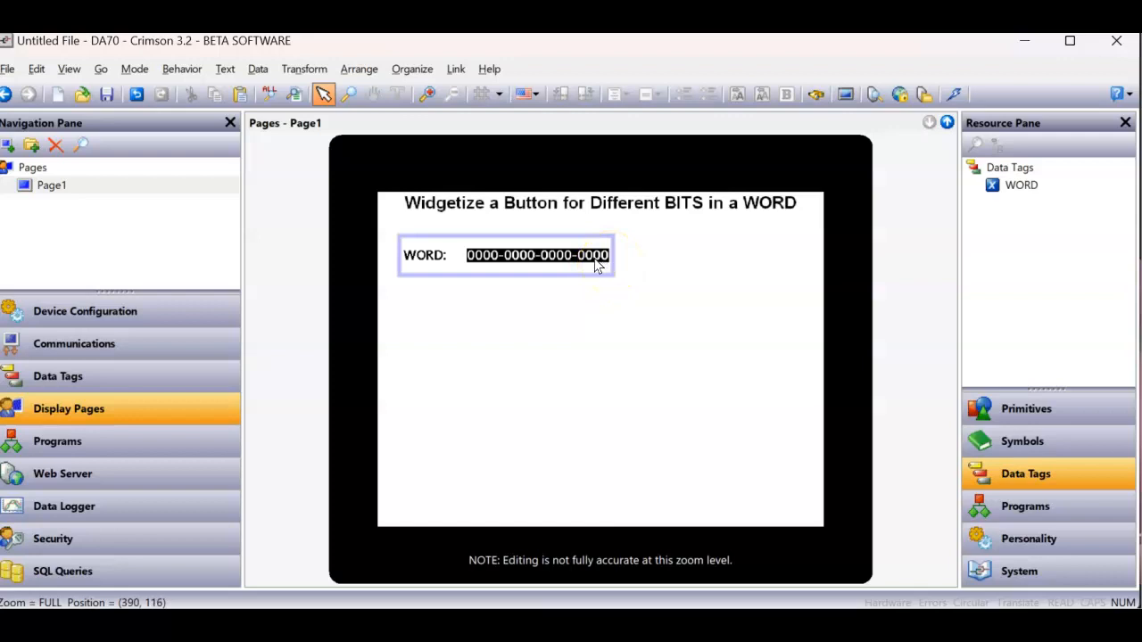
pyautogui.click(569, 265)
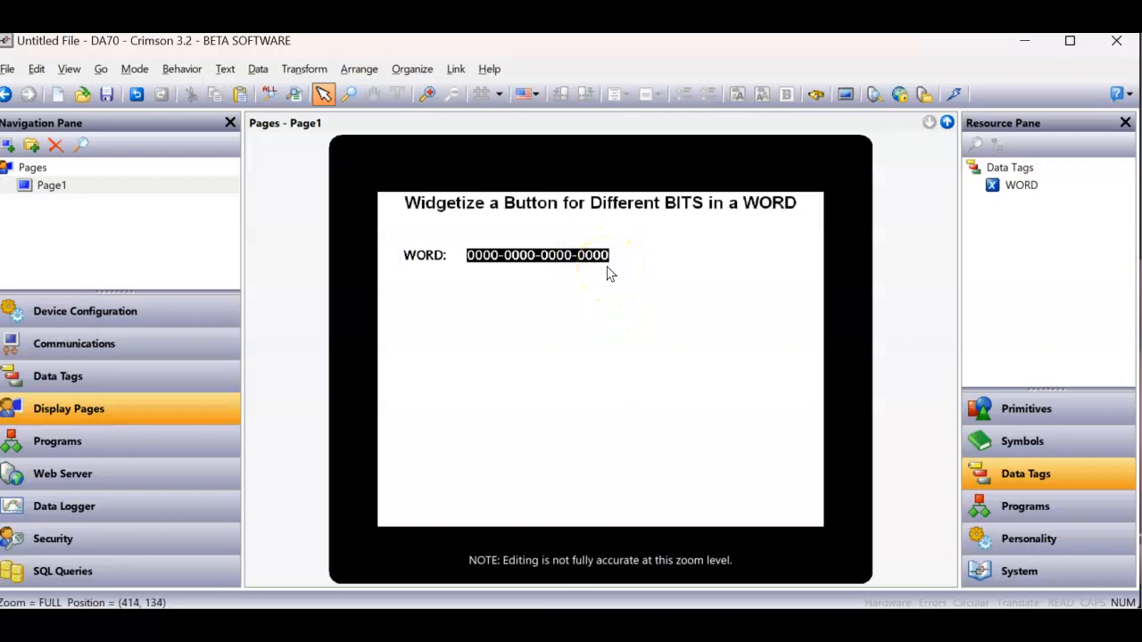
# - Place a red Bevel core primitive on Page1 just below the last digits of the WORD data box
pyautogui.click(1022, 416)
pyautogui.click(997, 209)
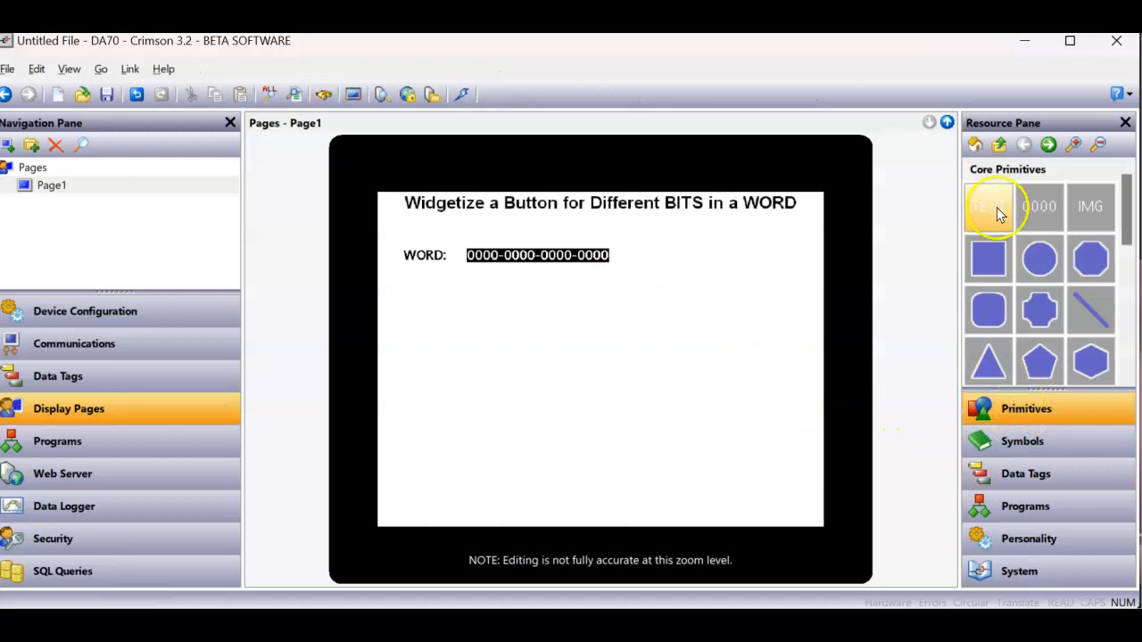
pyautogui.click(979, 150)
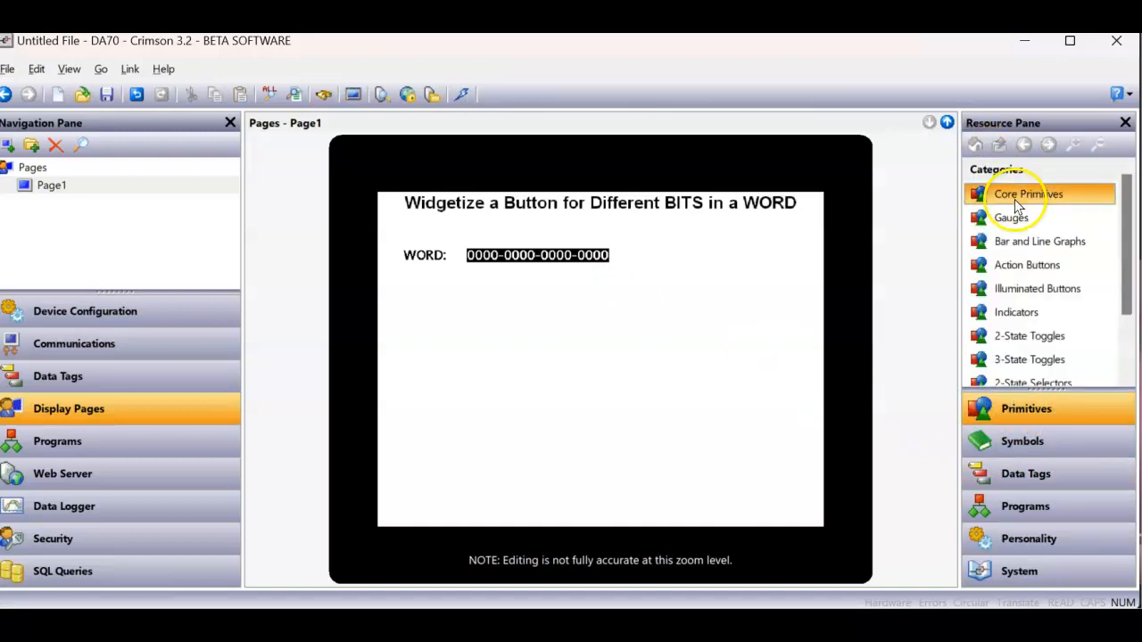
pyautogui.doubleClick(1010, 191)
pyautogui.moveTo(1128, 223); pyautogui.dragTo(1115, 373)
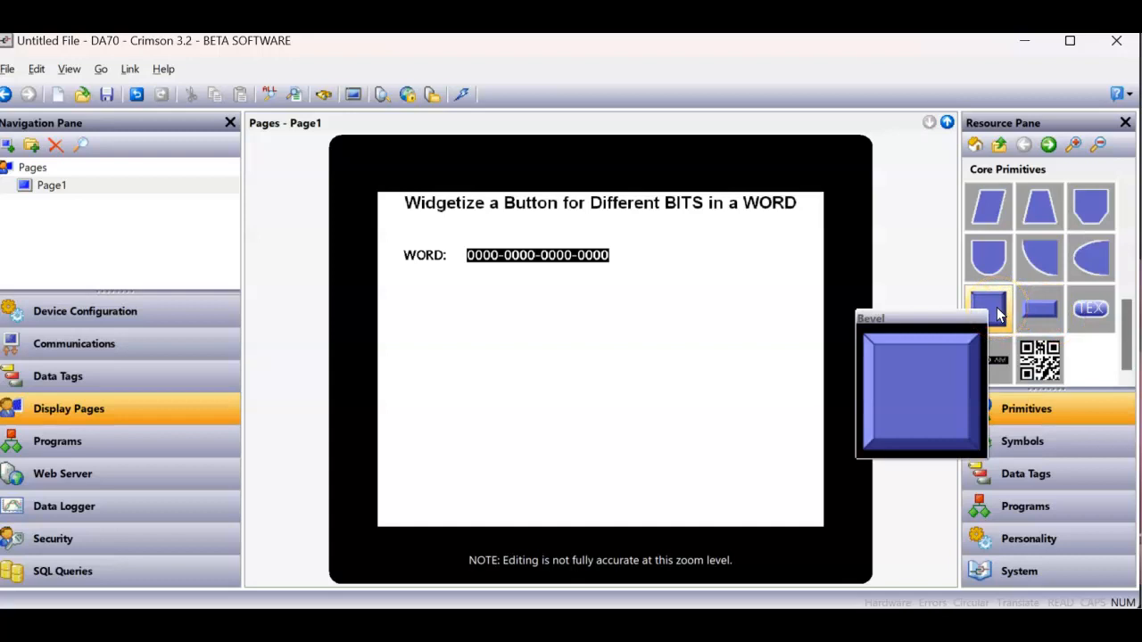
pyautogui.click(1032, 312)
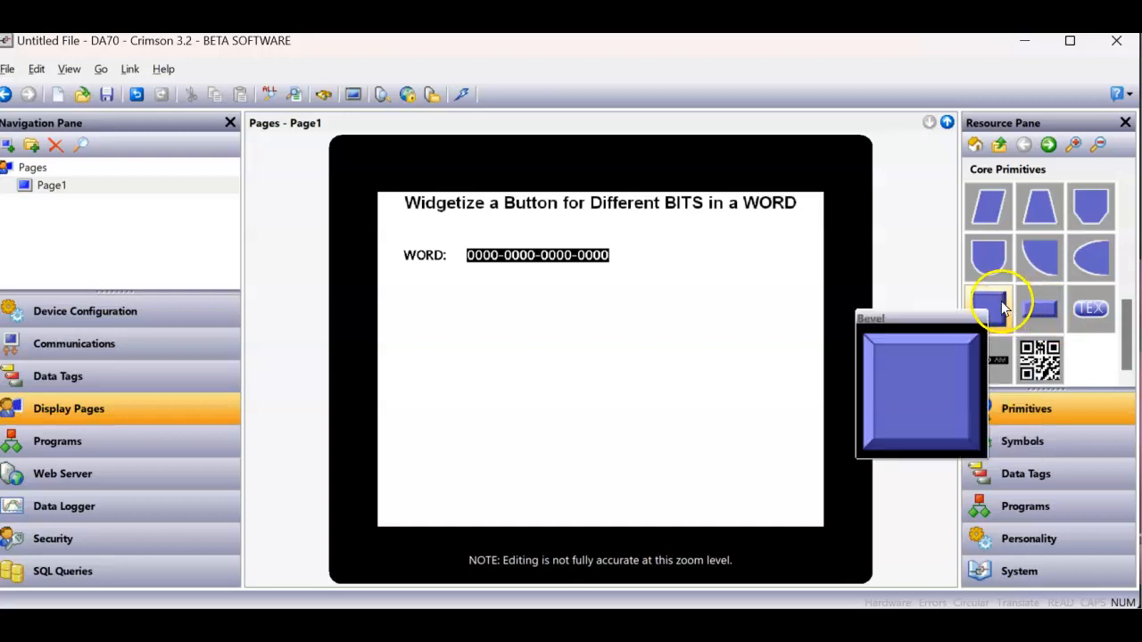
pyautogui.doubleClick(999, 308)
pyautogui.click(996, 312)
pyautogui.moveTo(996, 314); pyautogui.dragTo(601, 297)
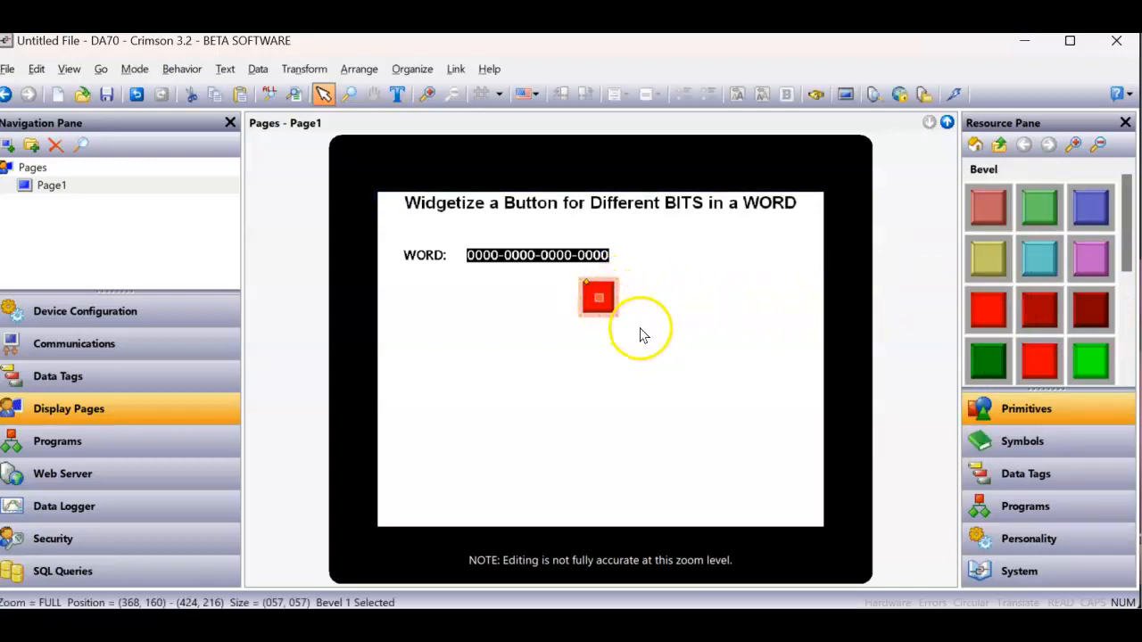
# - Examine the red bevel's figure, line and show properties
pyautogui.scroll(1, 641, 330)
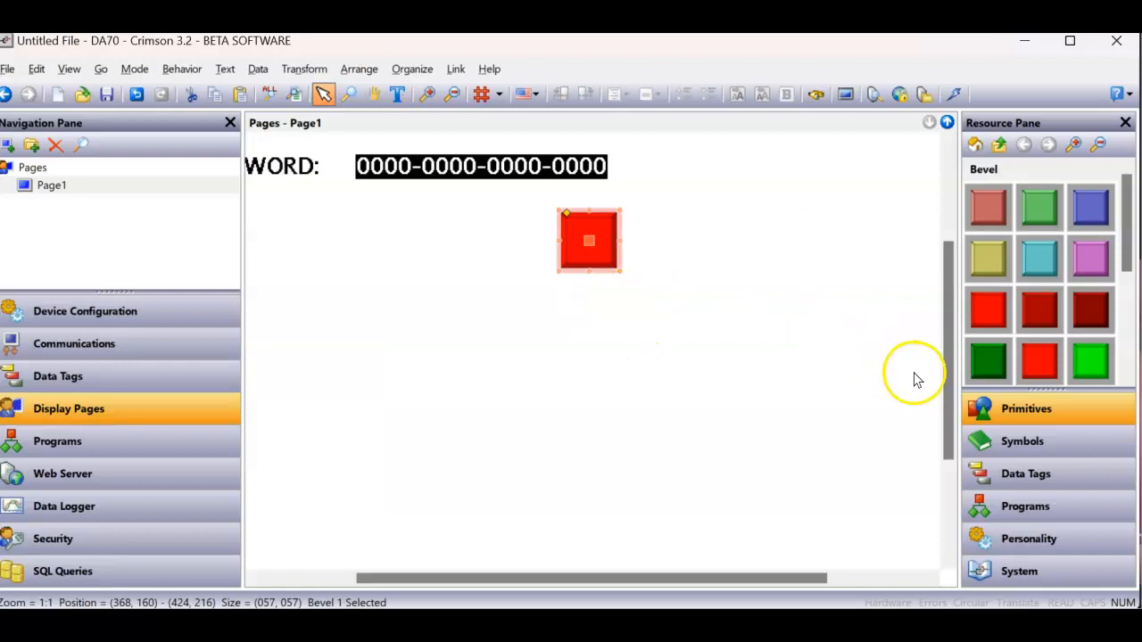
pyautogui.moveTo(946, 412); pyautogui.dragTo(940, 375)
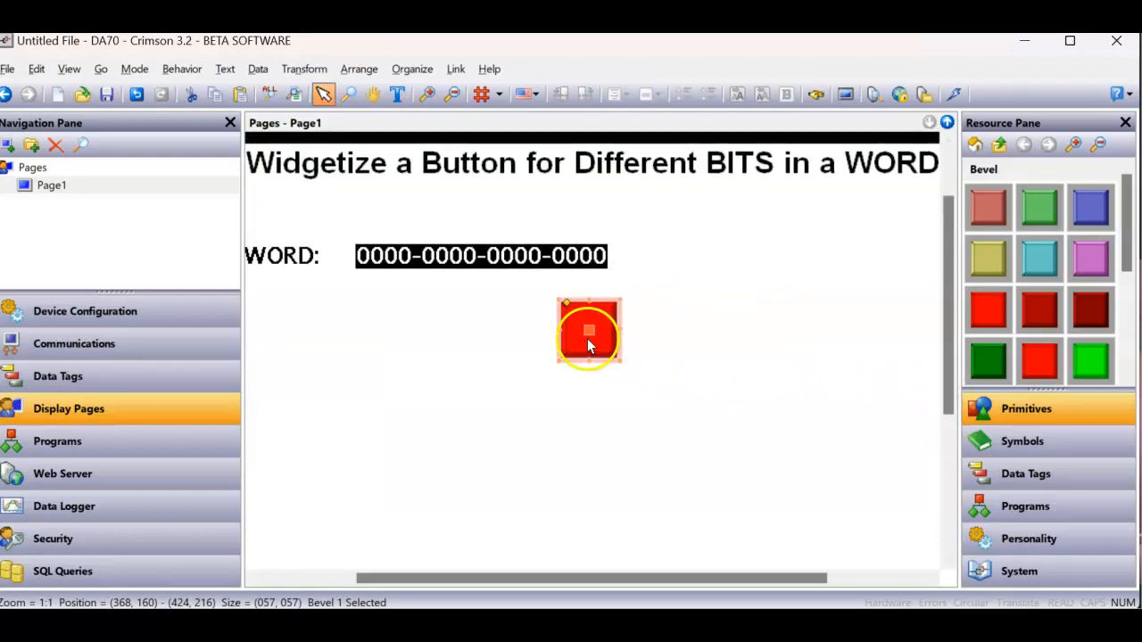
pyautogui.rightClick(587, 338)
pyautogui.click(632, 631)
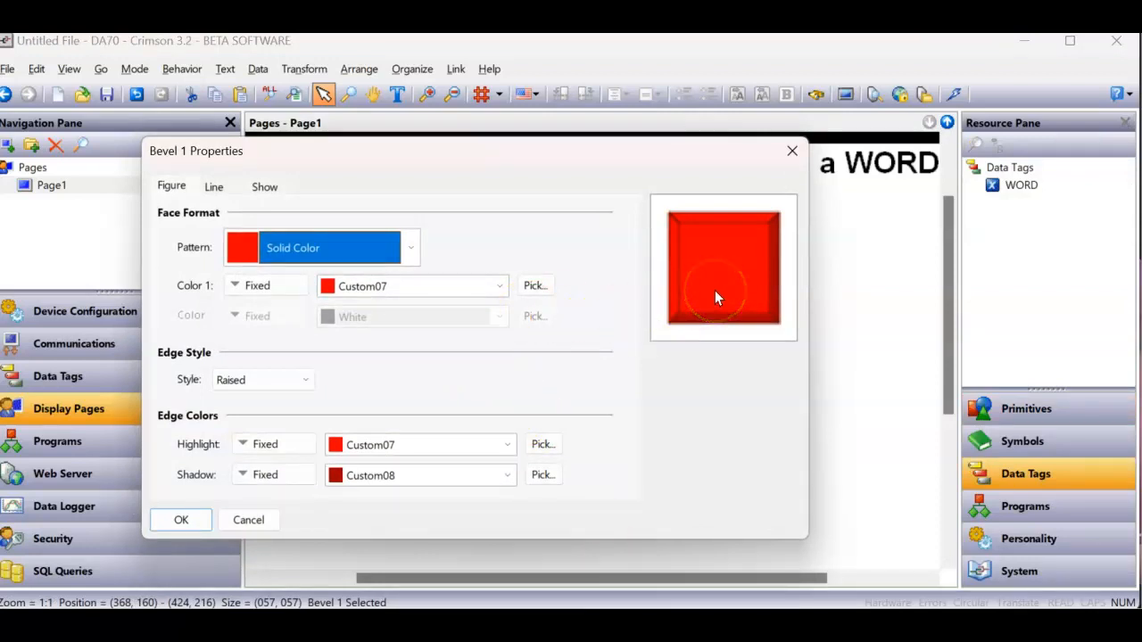
pyautogui.click(213, 191)
pyautogui.click(272, 192)
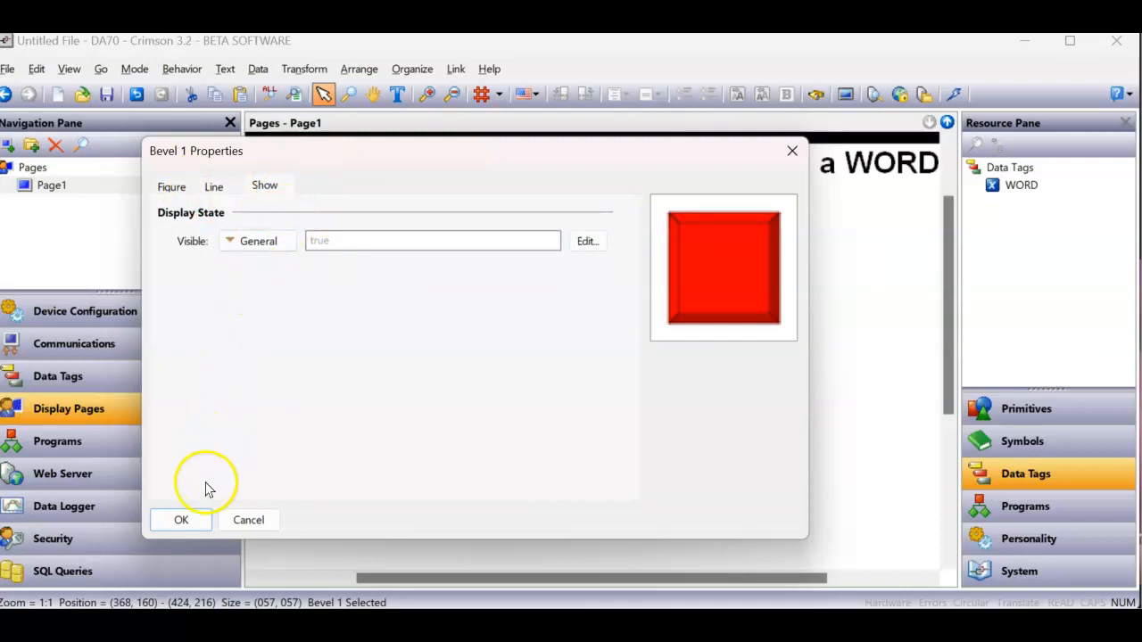
pyautogui.click(198, 519)
# - Add an action to the red bevel with the Push Button operation
pyautogui.rightClick(599, 336)
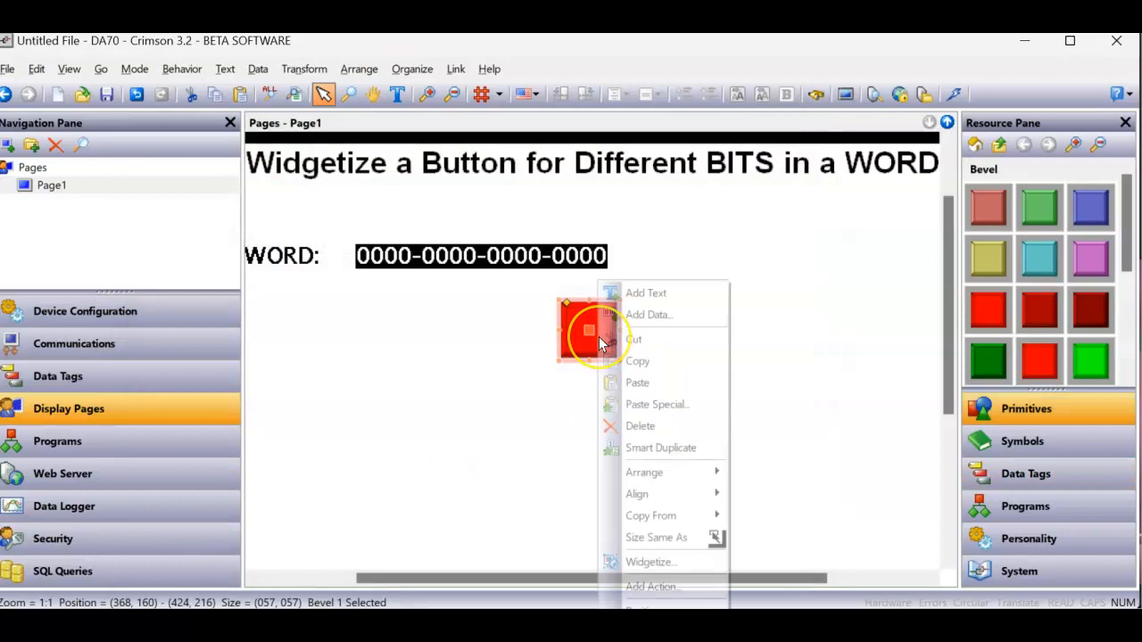
pyautogui.click(666, 588)
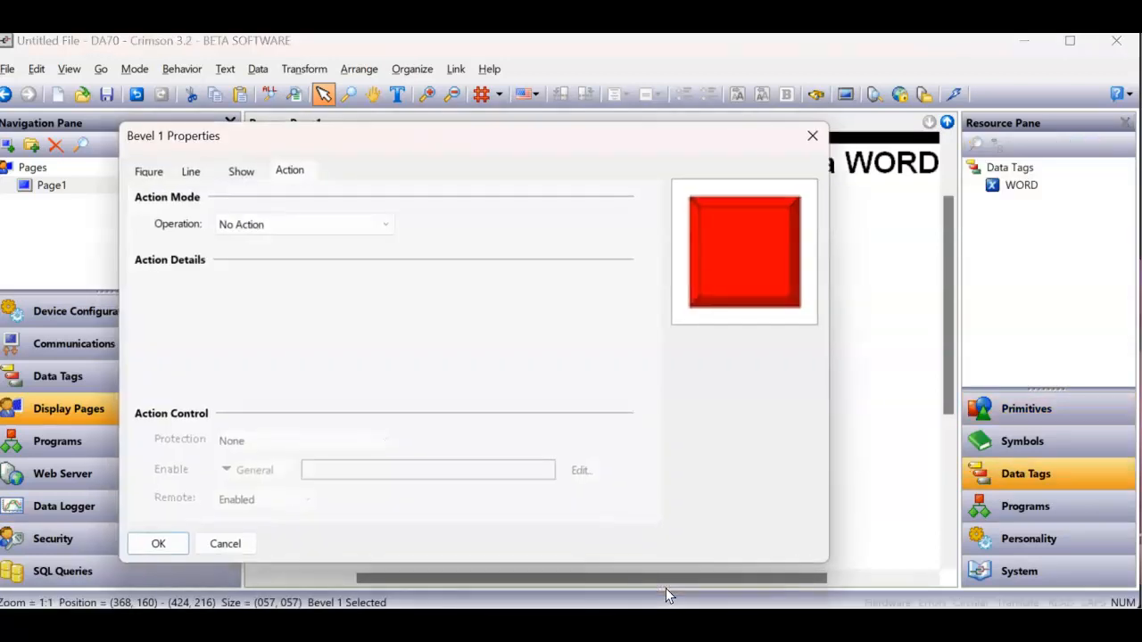
pyautogui.click(384, 231)
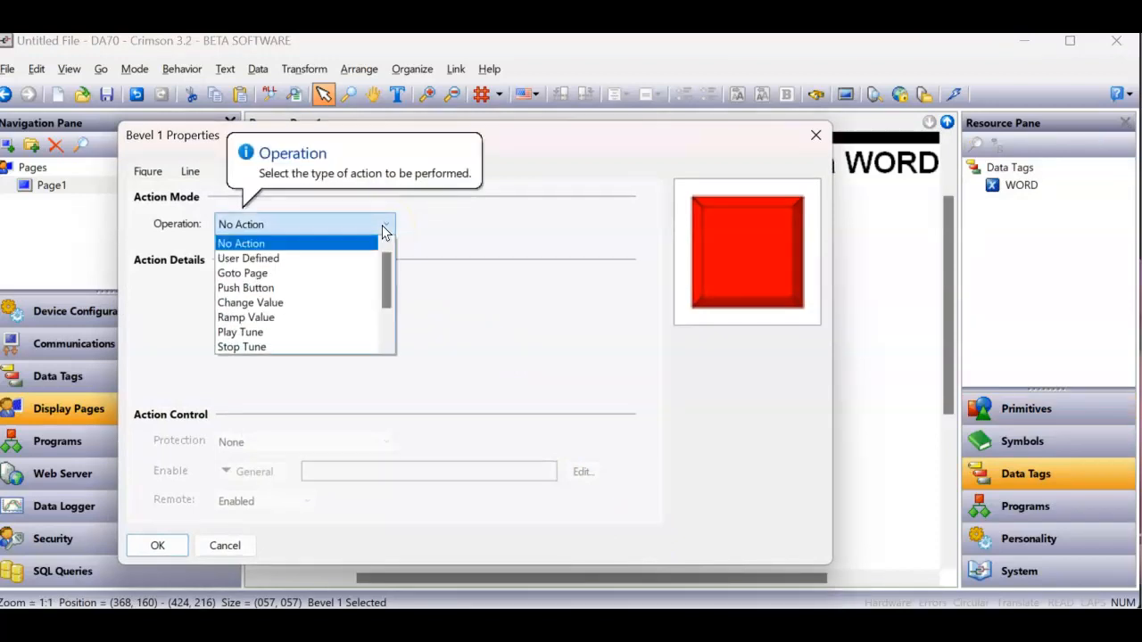
pyautogui.click(311, 288)
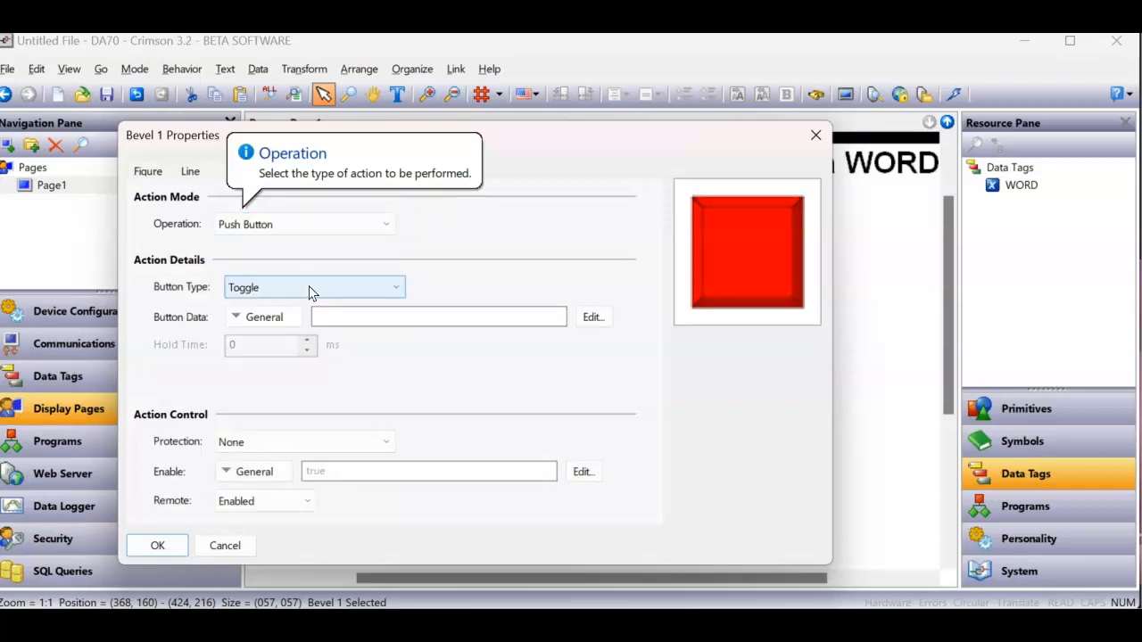
# - Assign the WORD tag as the button data, extend it into a bit reference, and apply the action
pyautogui.click(1015, 188)
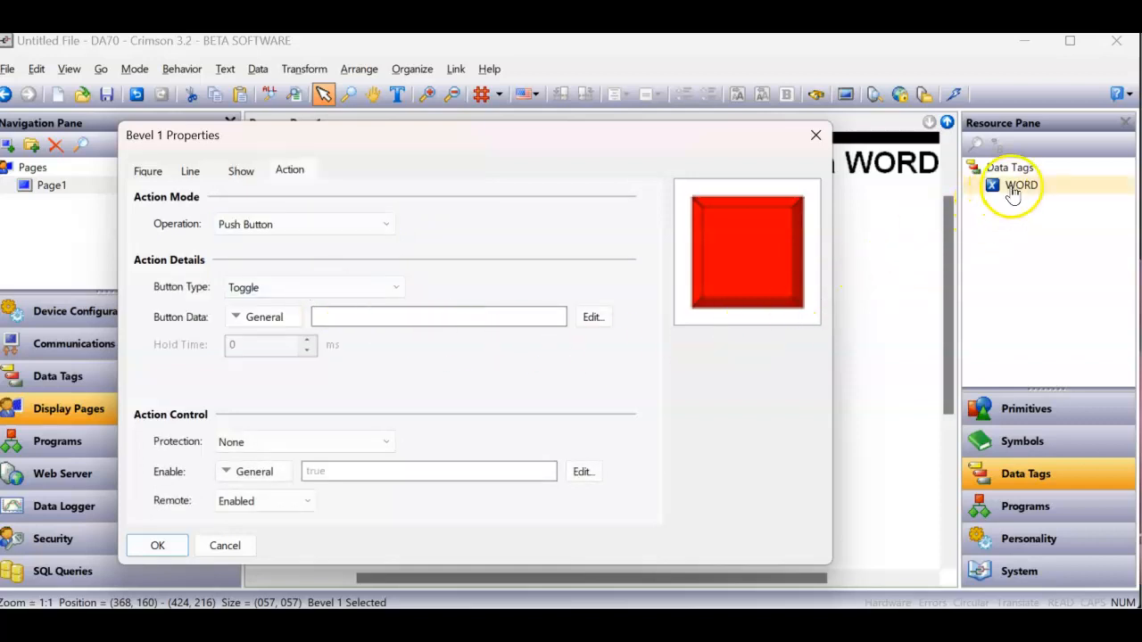
pyautogui.moveTo(1014, 194); pyautogui.dragTo(419, 322)
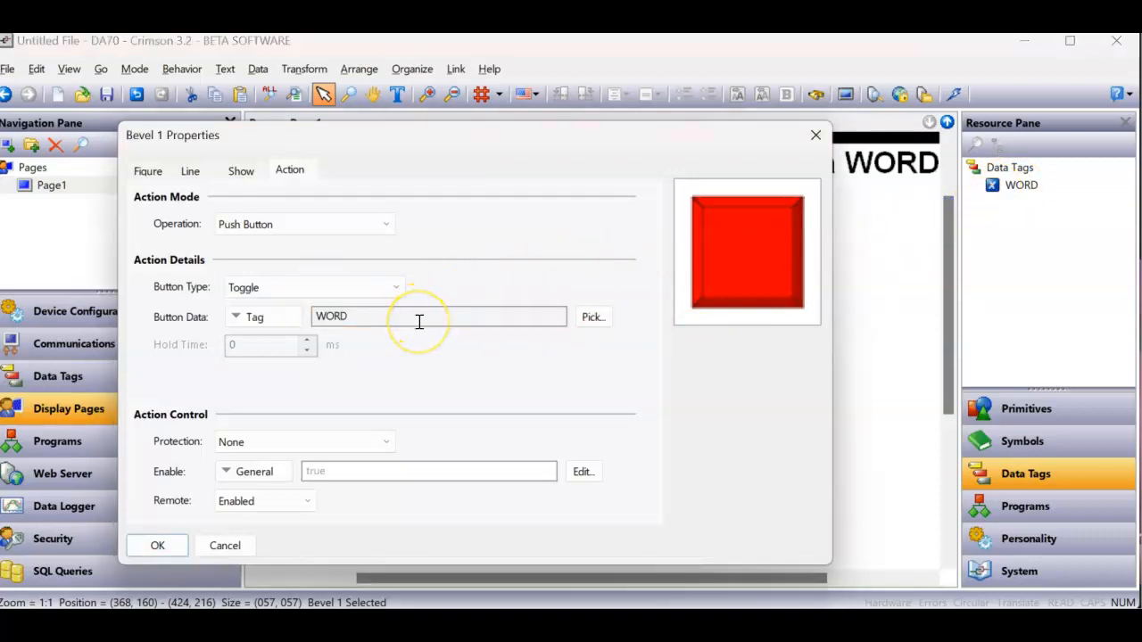
pyautogui.doubleClick(366, 317)
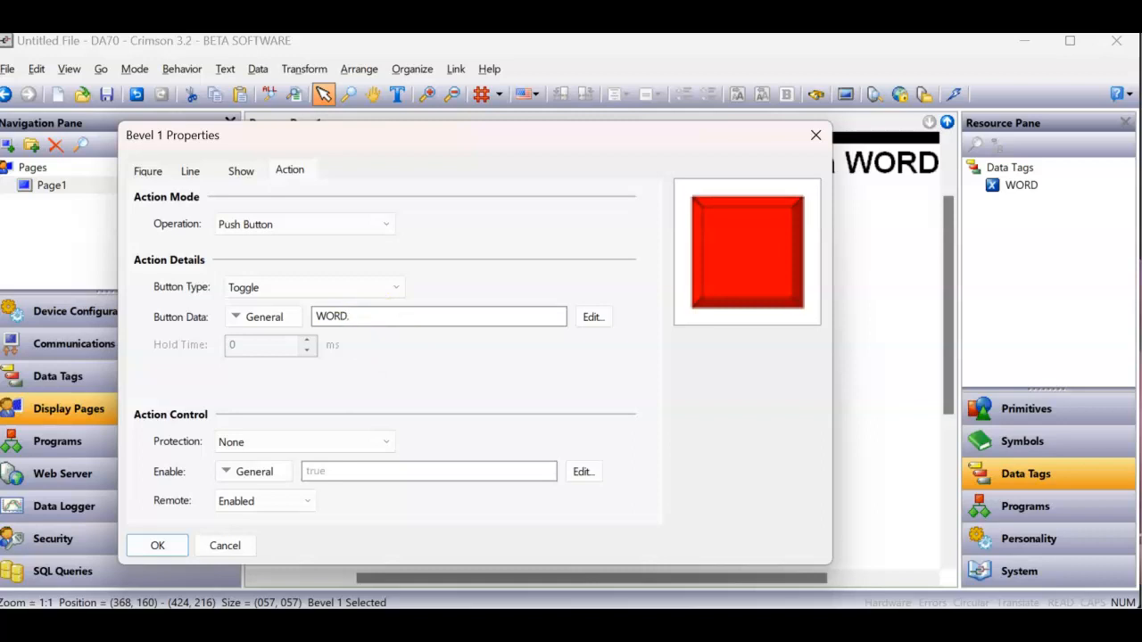
pyautogui.press('Return')
pyautogui.click(158, 545)
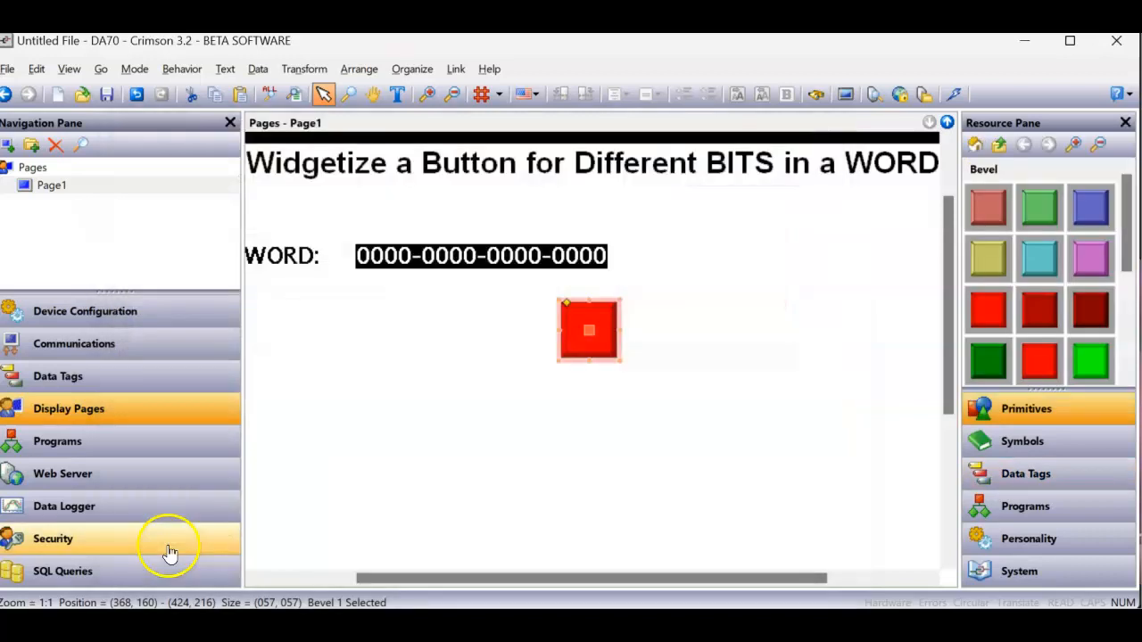
# - Smart Duplicate the red bevel button three times to form a vertical column of four buttons below the WORD data box
pyautogui.rightClick(594, 344)
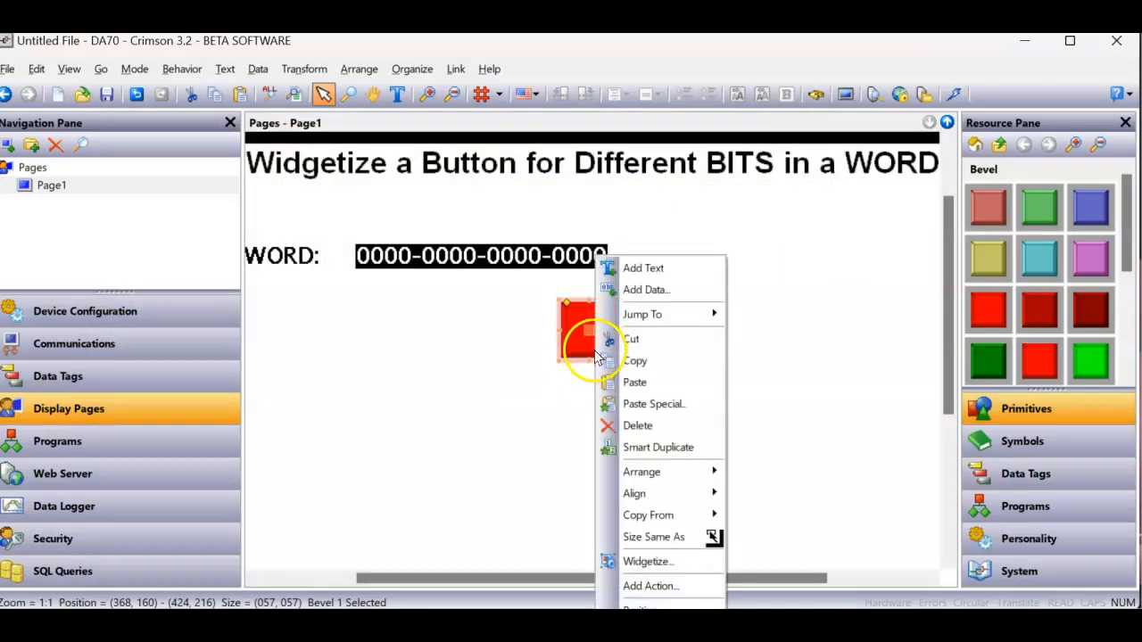
pyautogui.click(655, 449)
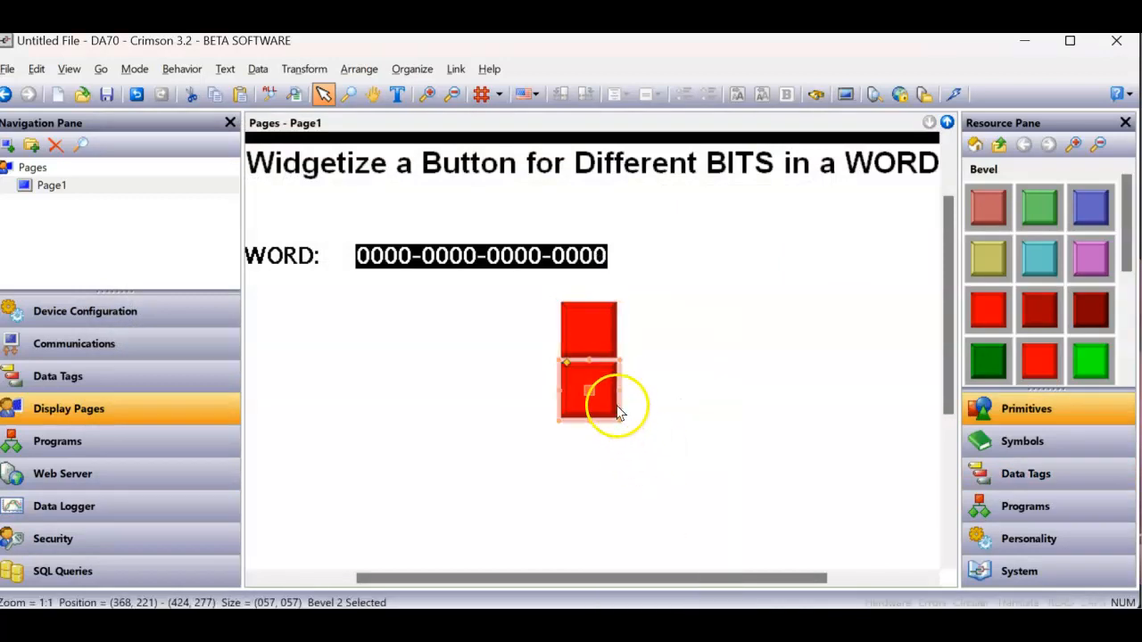
pyautogui.rightClick(607, 394)
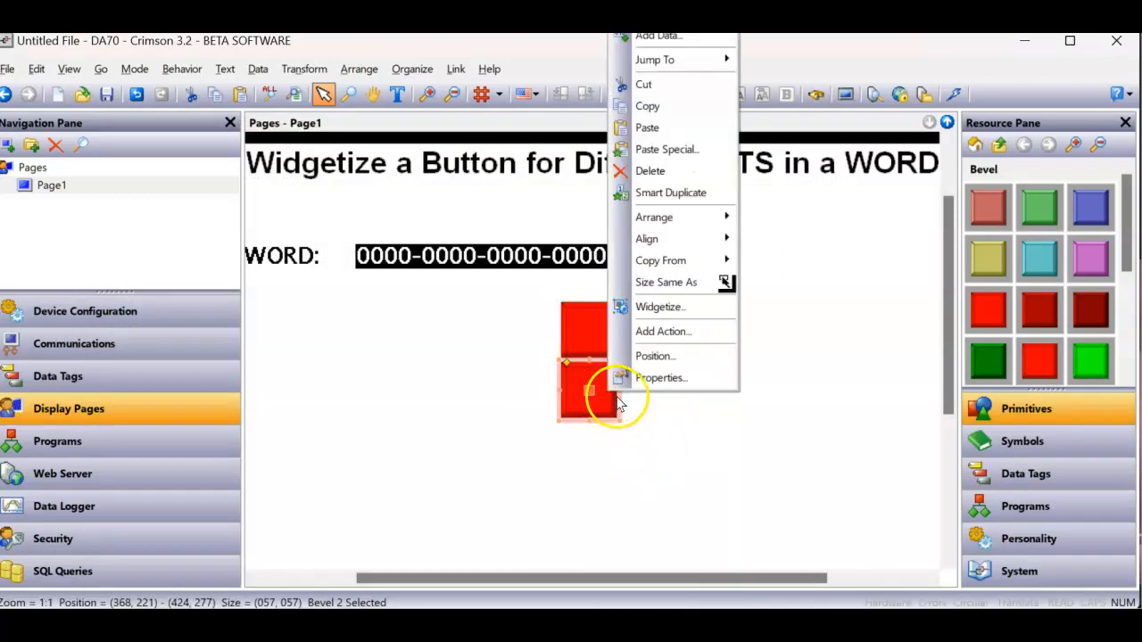
pyautogui.click(666, 205)
pyautogui.rightClick(596, 450)
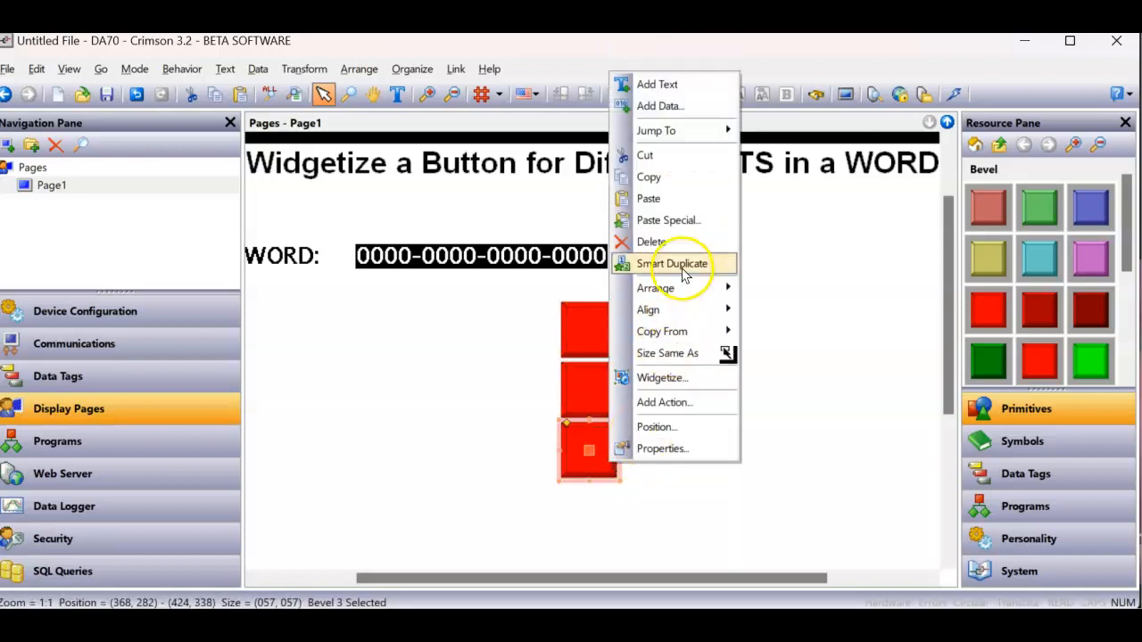
pyautogui.click(684, 275)
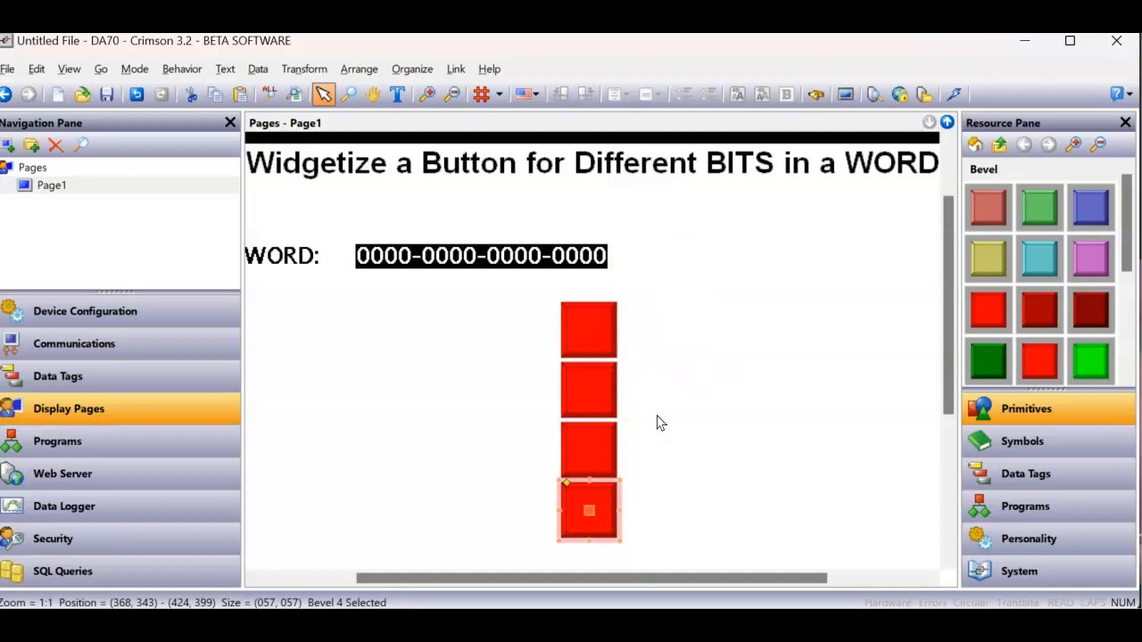
# - Set the second bevel's push button data to WORD.1 and apply the properties
pyautogui.click(981, 472)
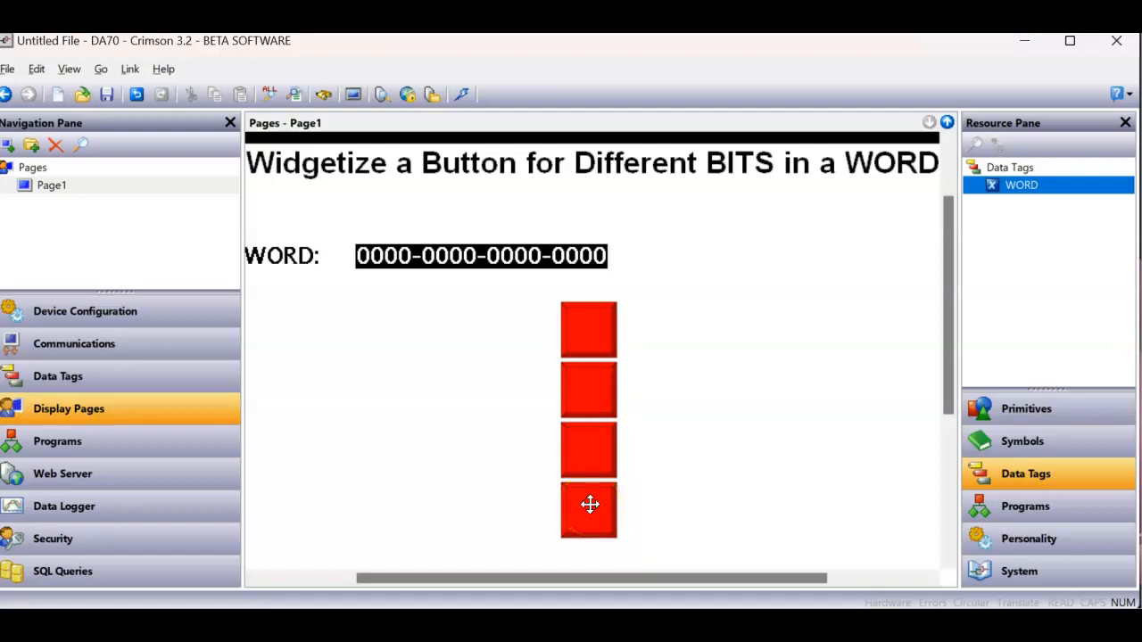
pyautogui.rightClick(595, 397)
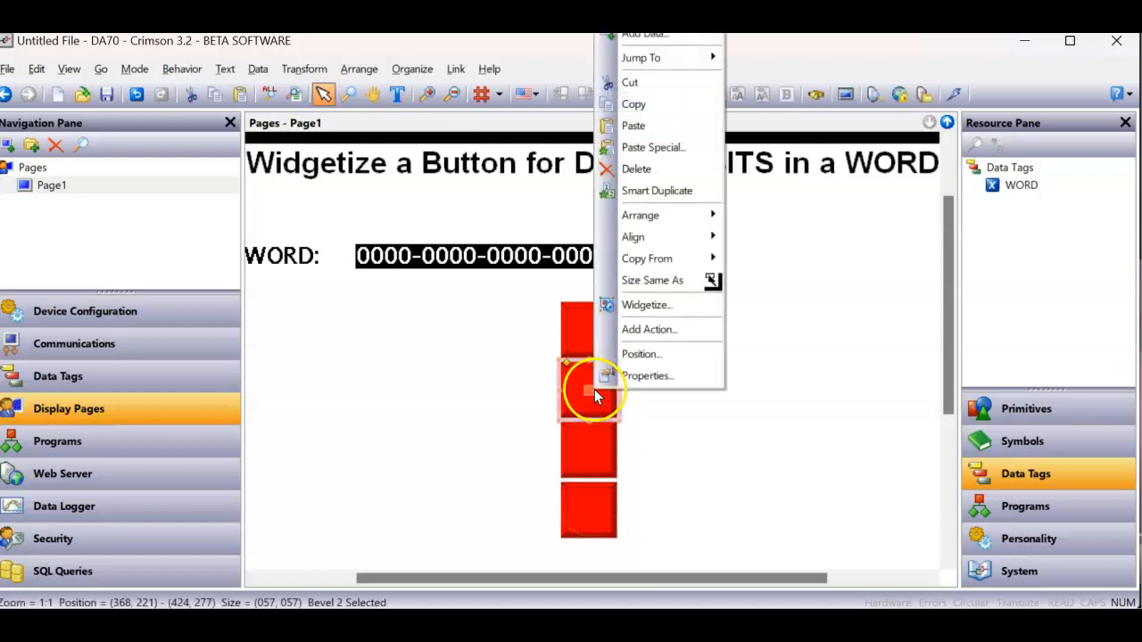
pyautogui.click(633, 376)
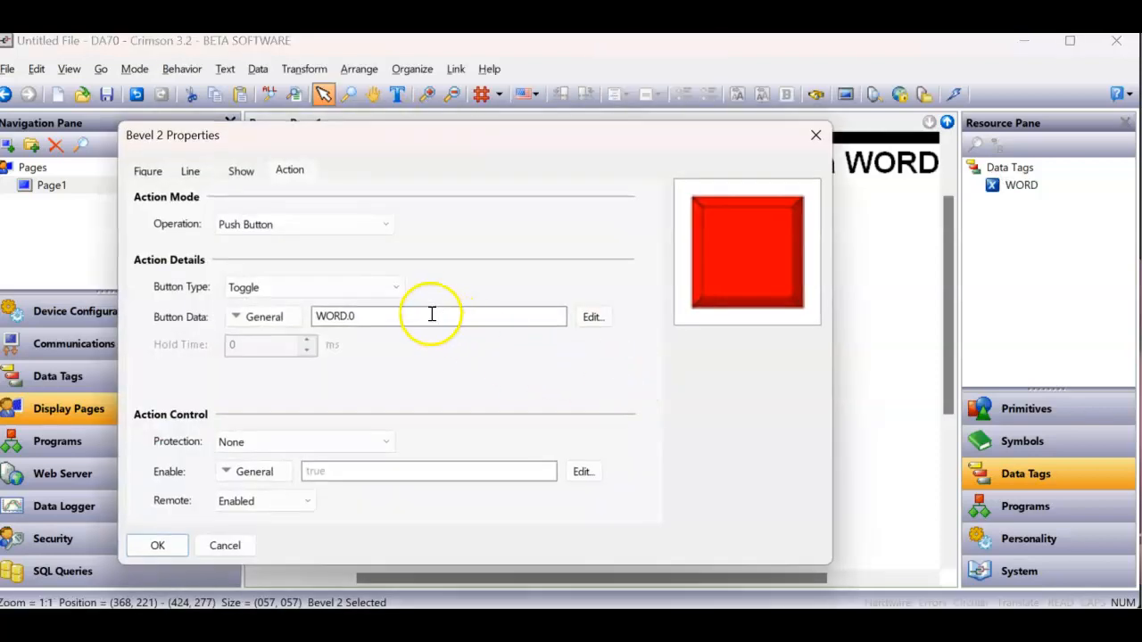
pyautogui.doubleClick(431, 312)
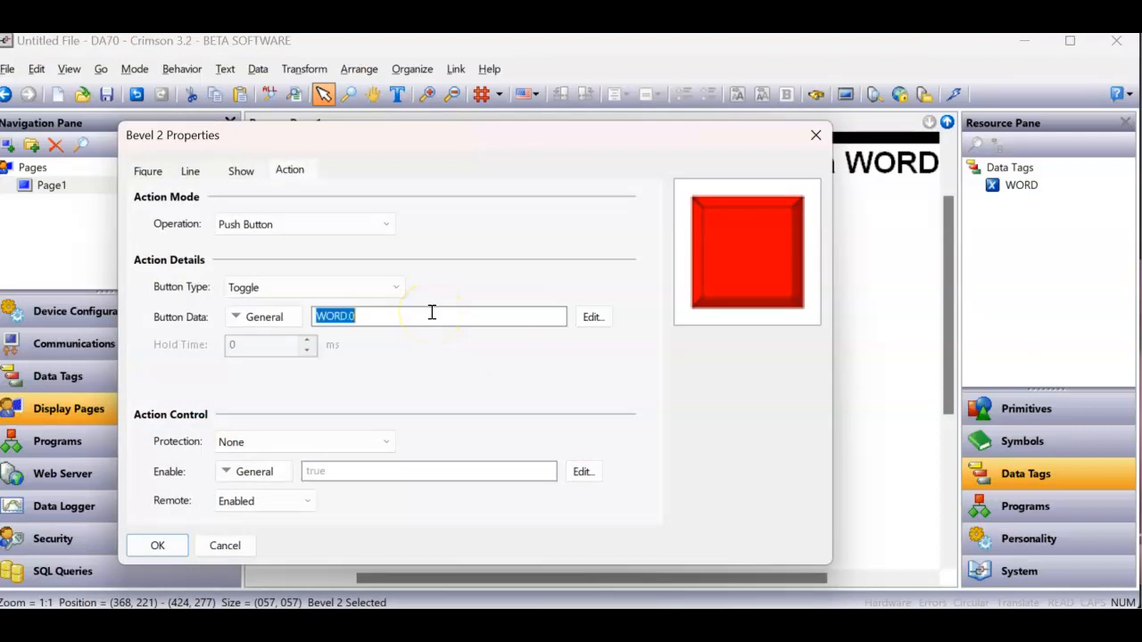
pyautogui.click(431, 313)
pyautogui.press('Return')
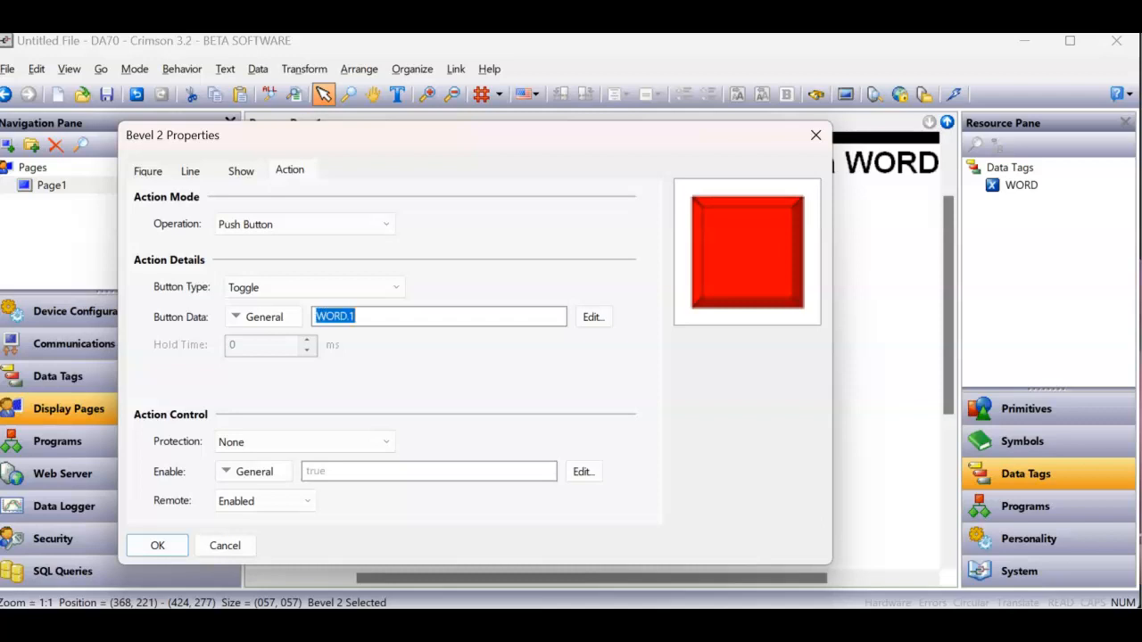
pyautogui.click(158, 545)
# - Set the third bevel's push button data to WORD.2 and apply the properties
pyautogui.click(593, 457)
pyautogui.rightClick(593, 457)
pyautogui.click(631, 446)
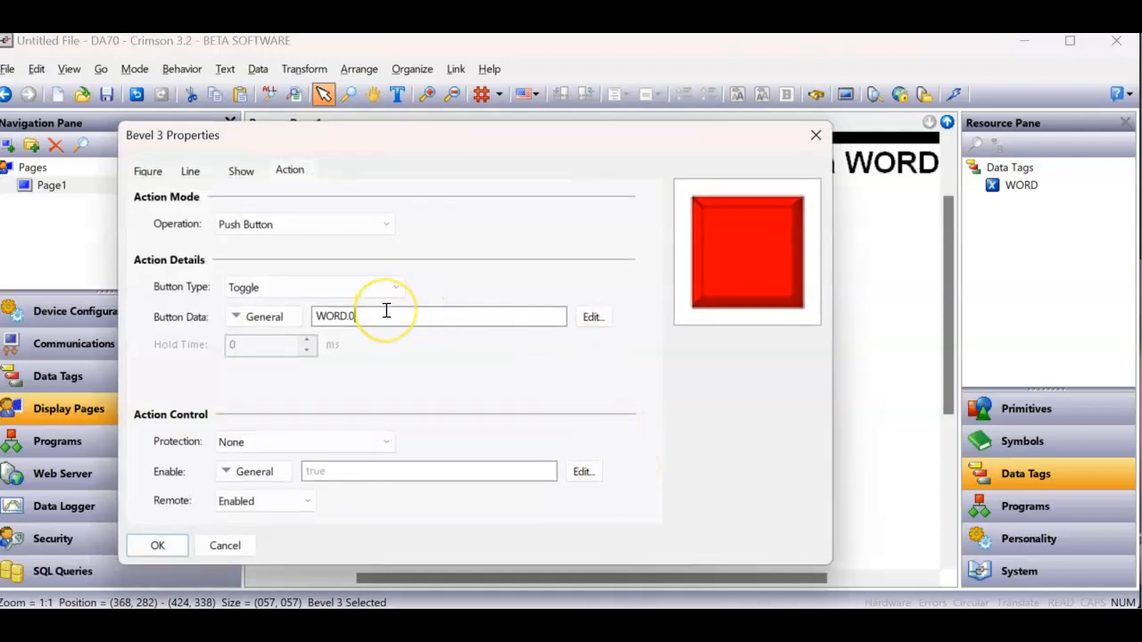
pyautogui.press('Return')
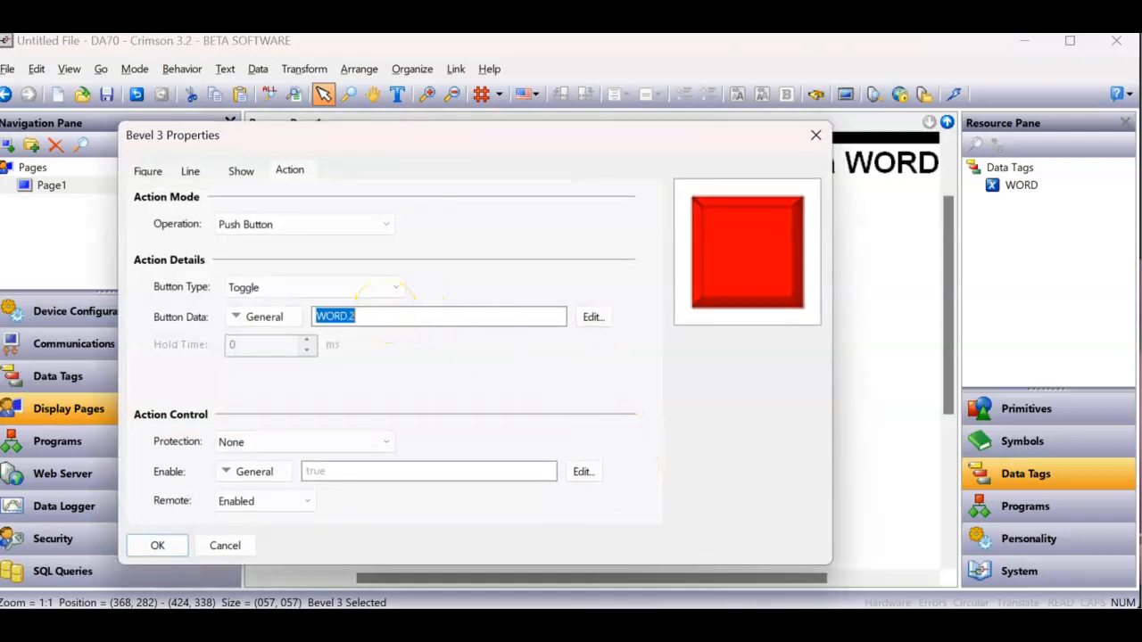
pyautogui.click(163, 548)
# - Set the fourth bevel's push button data to WORD.3 and apply the properties
pyautogui.click(591, 521)
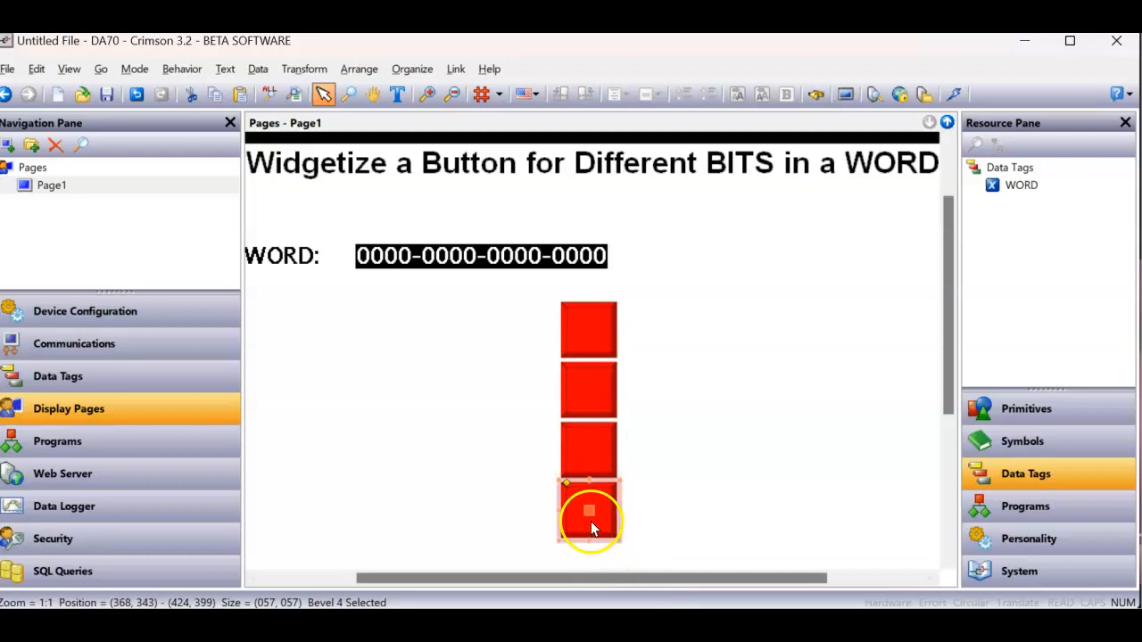
pyautogui.rightClick(590, 521)
pyautogui.click(634, 507)
pyautogui.click(365, 310)
pyautogui.write('3')
pyautogui.press('Return')
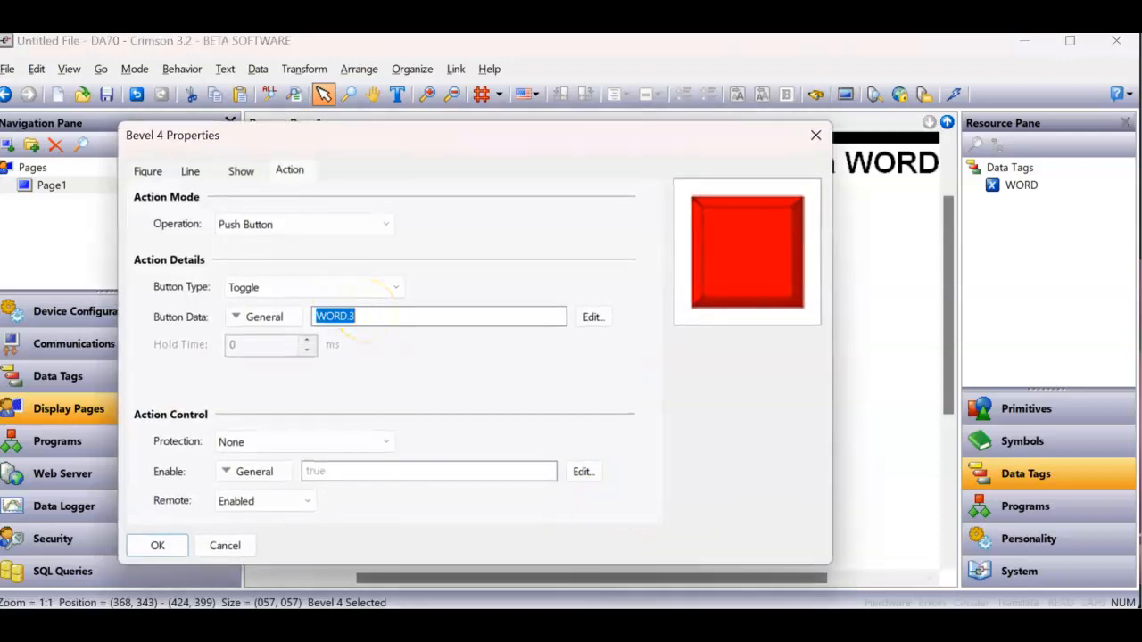
pyautogui.click(158, 545)
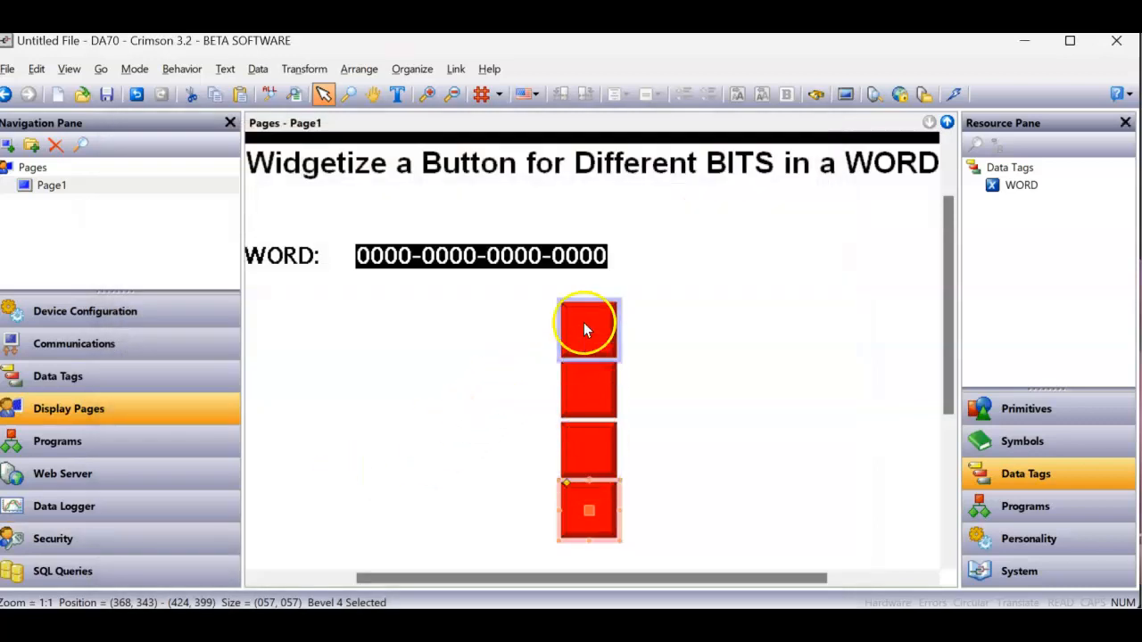
# - Download the configuration to the device and test all four buttons in the browser's remote view, toggling each bit on
pyautogui.click(955, 96)
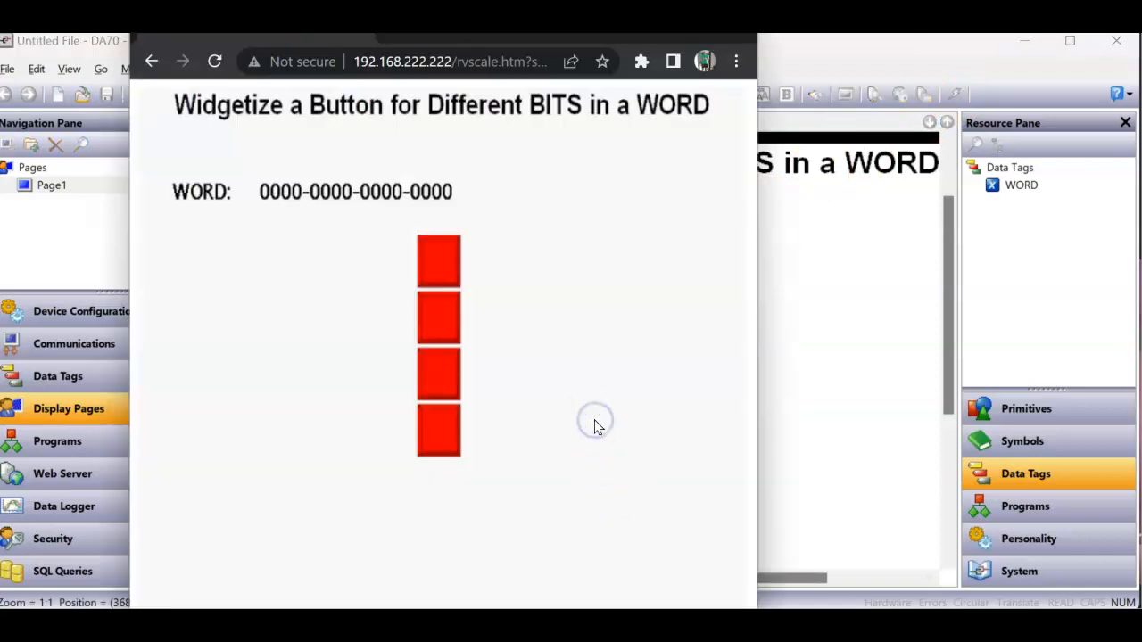
pyautogui.click(461, 256)
pyautogui.click(436, 250)
pyautogui.click(438, 314)
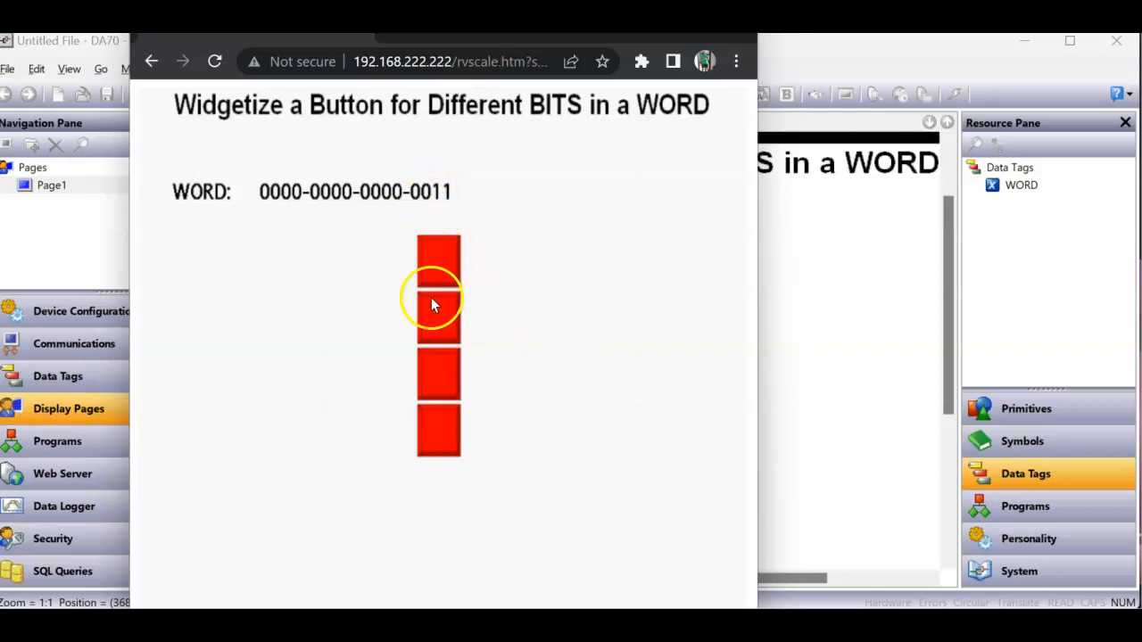
pyautogui.click(444, 368)
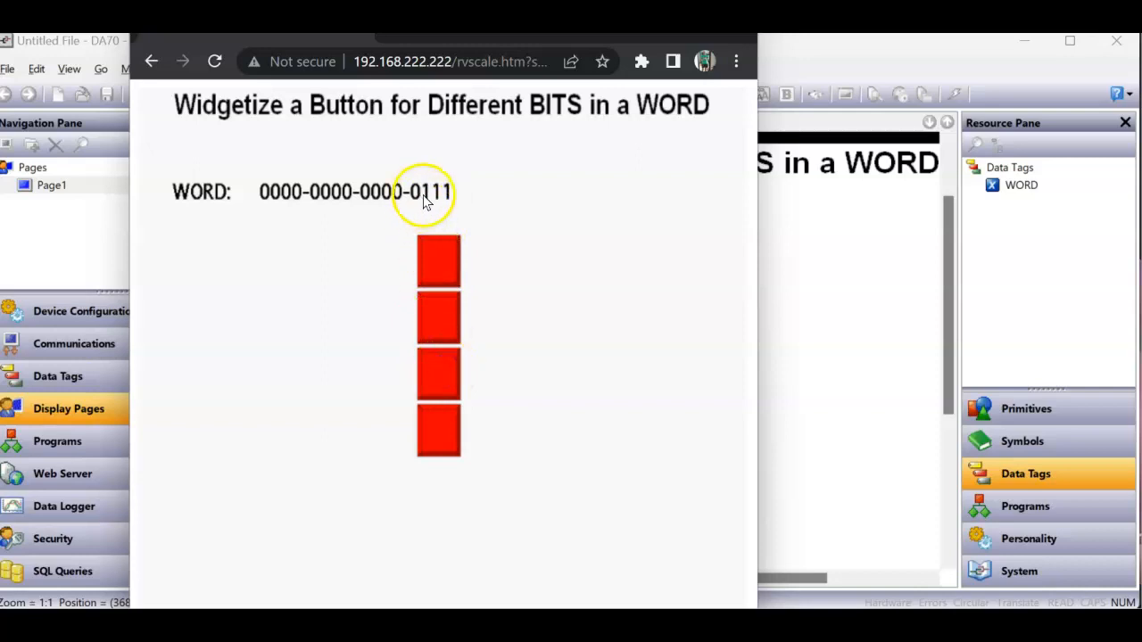
pyautogui.click(442, 418)
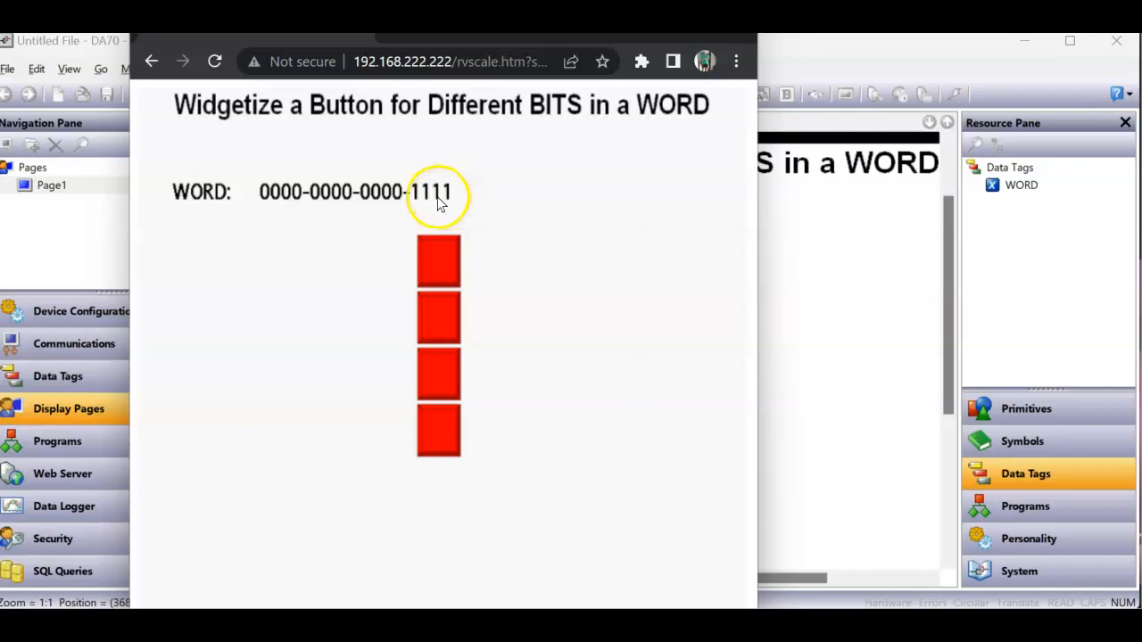
# - Toggle all four WORD bits back off in the browser's remote view and return to Crimson
pyautogui.click(429, 268)
pyautogui.click(439, 312)
pyautogui.click(441, 367)
pyautogui.click(440, 424)
pyautogui.click(827, 449)
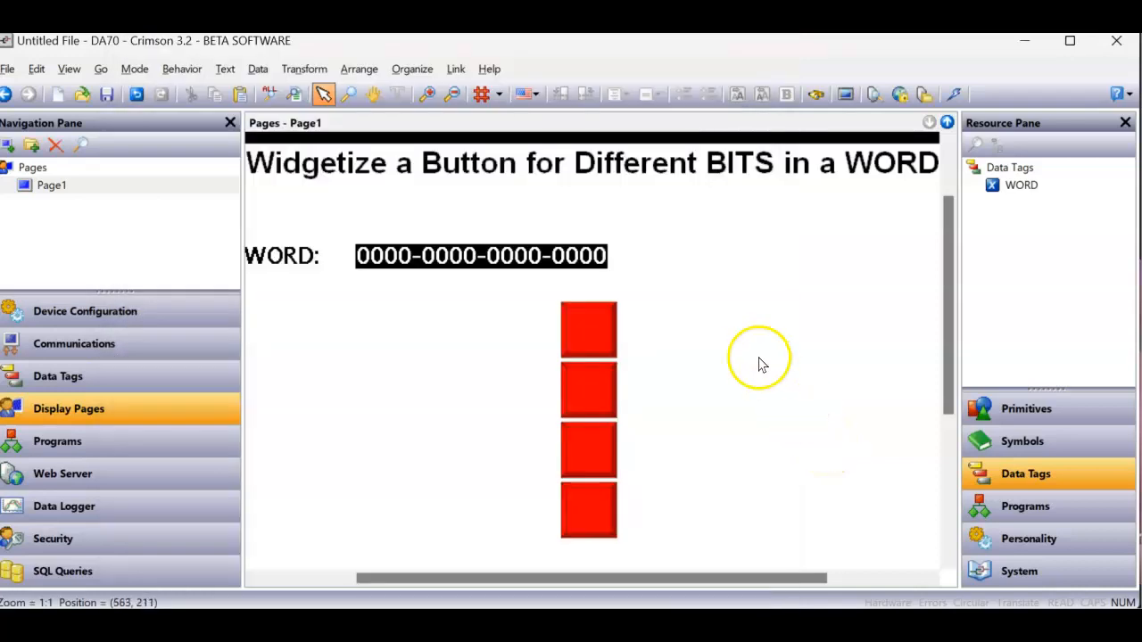
# - Copy and paste the lowest bevel button, and place the copy beside the top button of the column
pyautogui.click(609, 333)
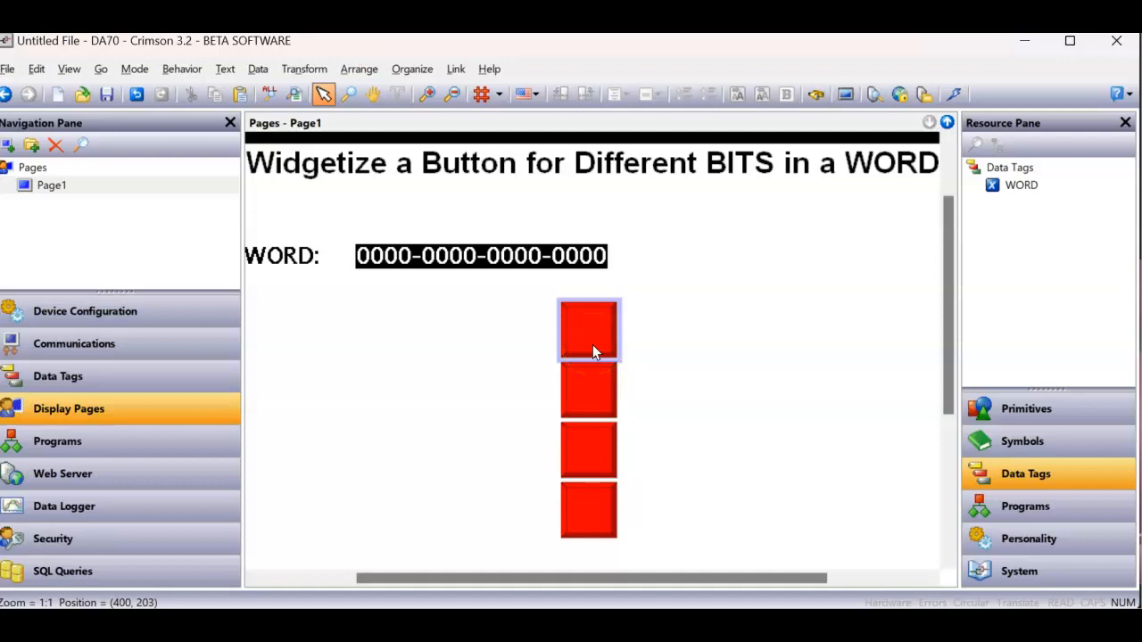
pyautogui.click(591, 499)
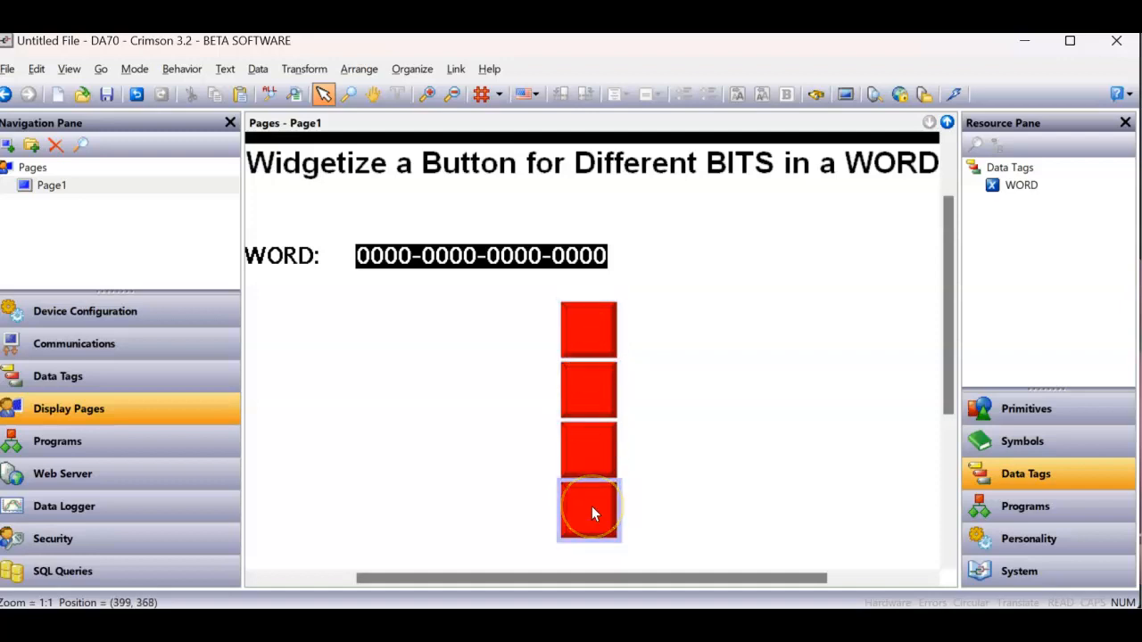
pyautogui.rightClick(591, 513)
pyautogui.click(639, 219)
pyautogui.rightClick(680, 337)
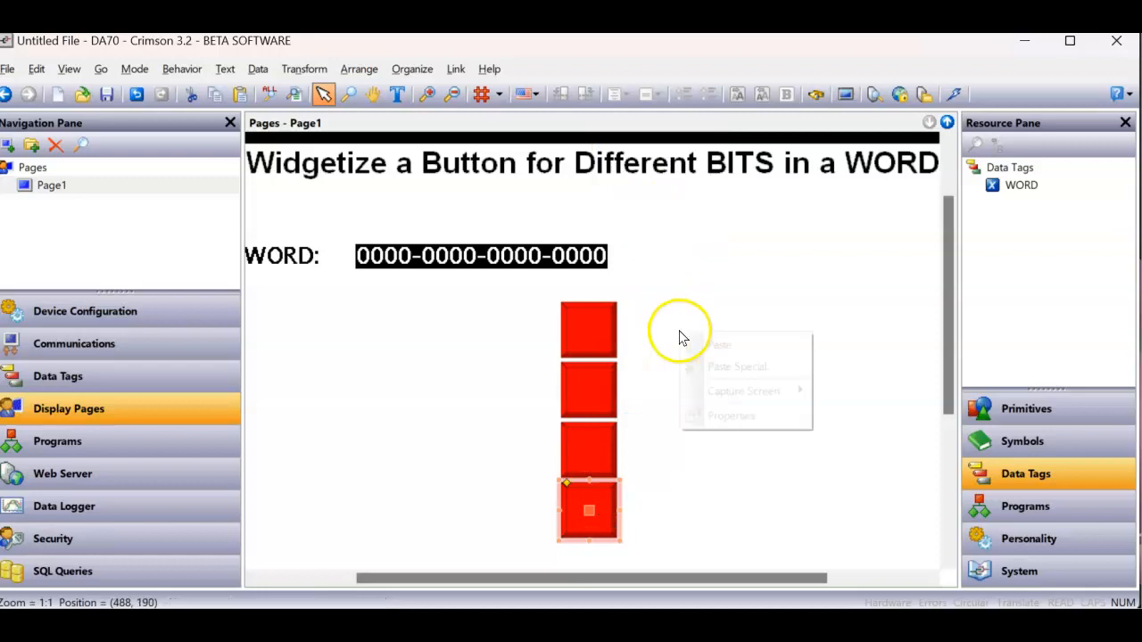
pyautogui.click(705, 345)
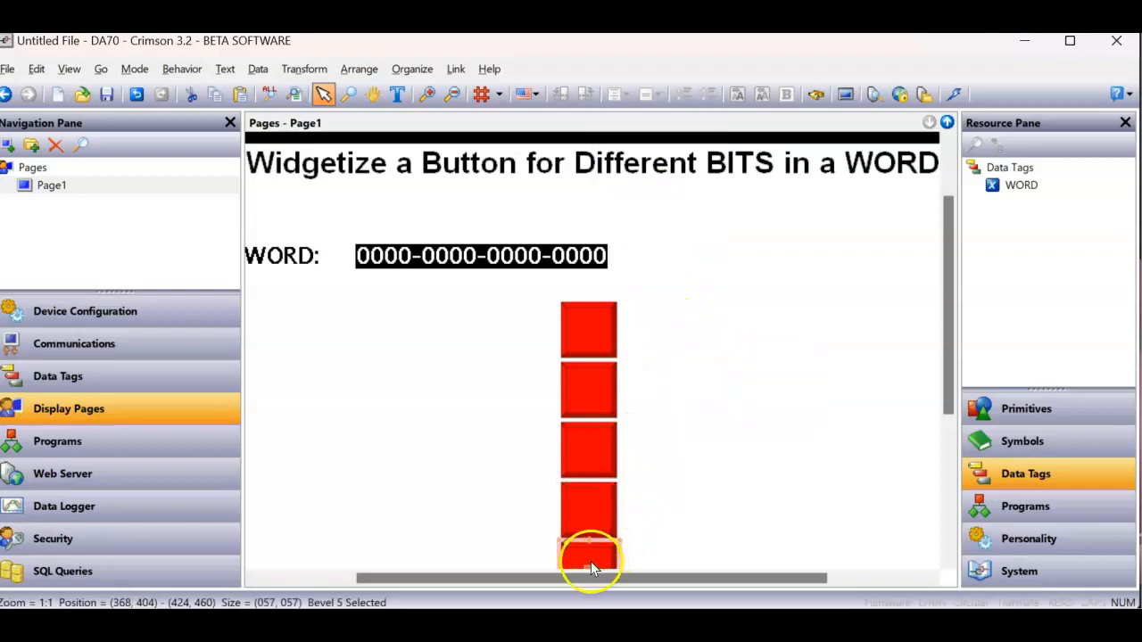
pyautogui.moveTo(587, 563); pyautogui.dragTo(674, 298)
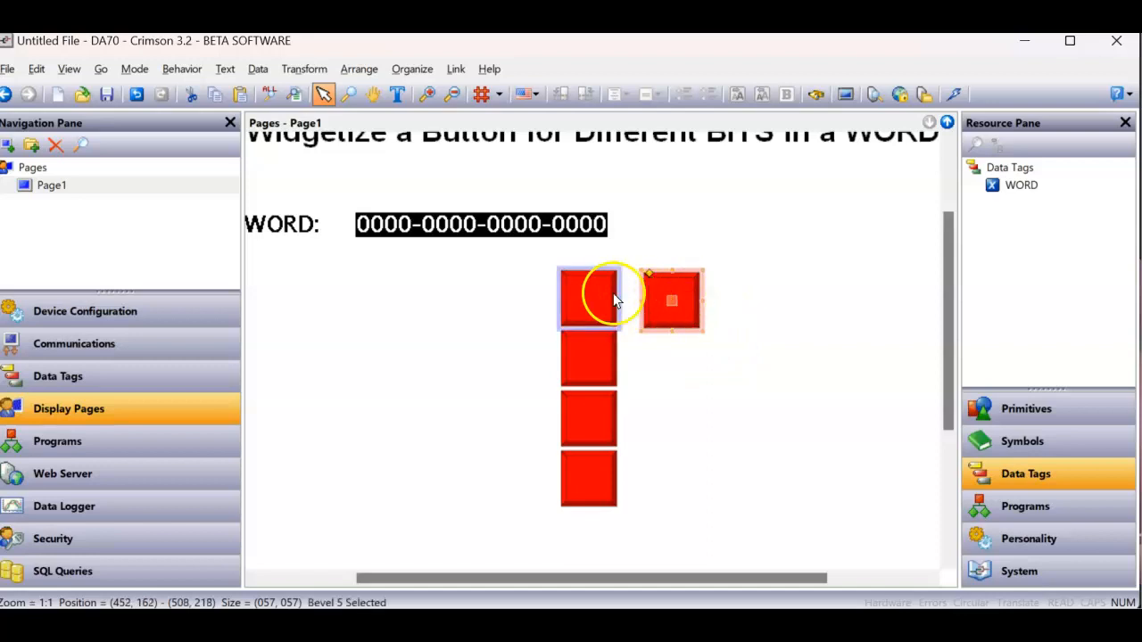
pyautogui.moveTo(669, 297); pyautogui.dragTo(672, 297)
# - Widgetize the separate bevel button and set the widget's data item count to 2
pyautogui.rightClick(671, 297)
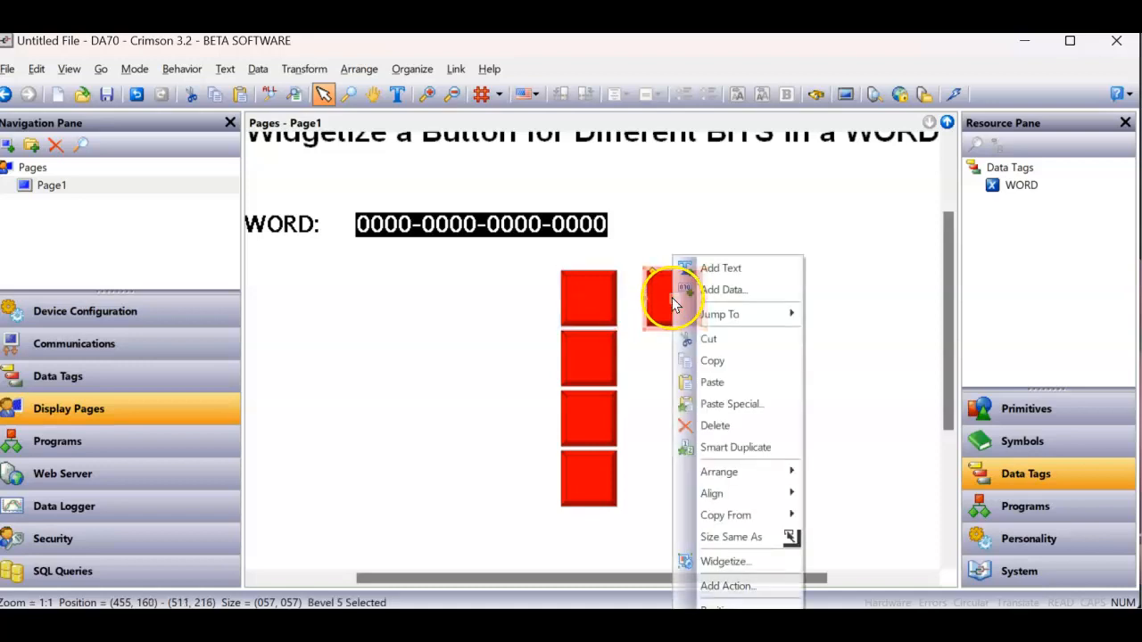
pyautogui.click(752, 561)
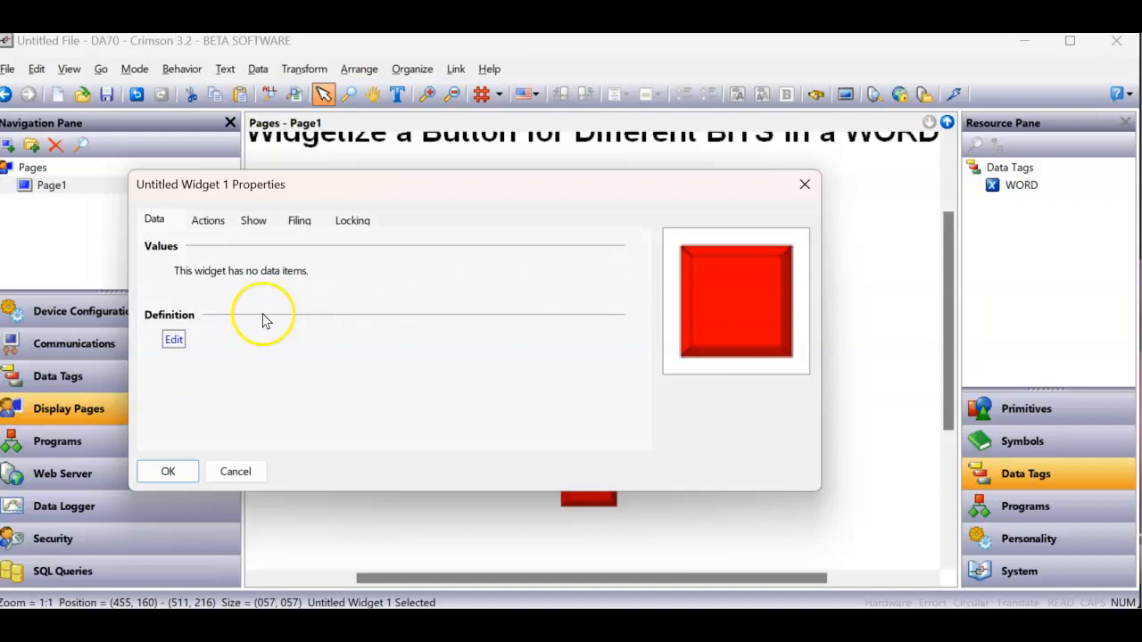
pyautogui.click(174, 341)
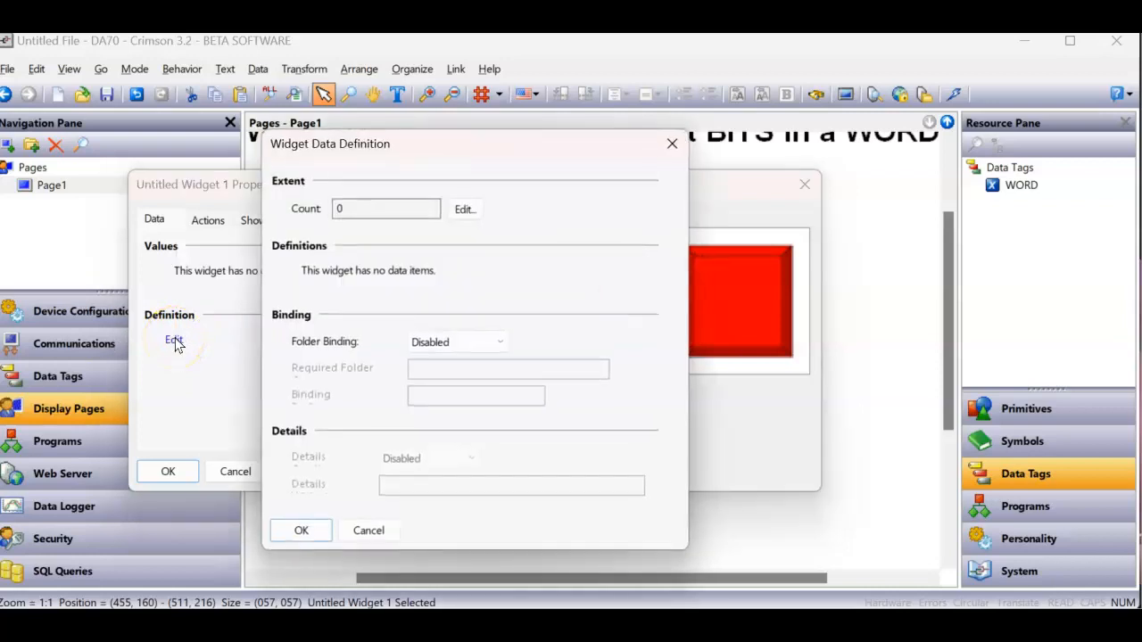
pyautogui.click(464, 212)
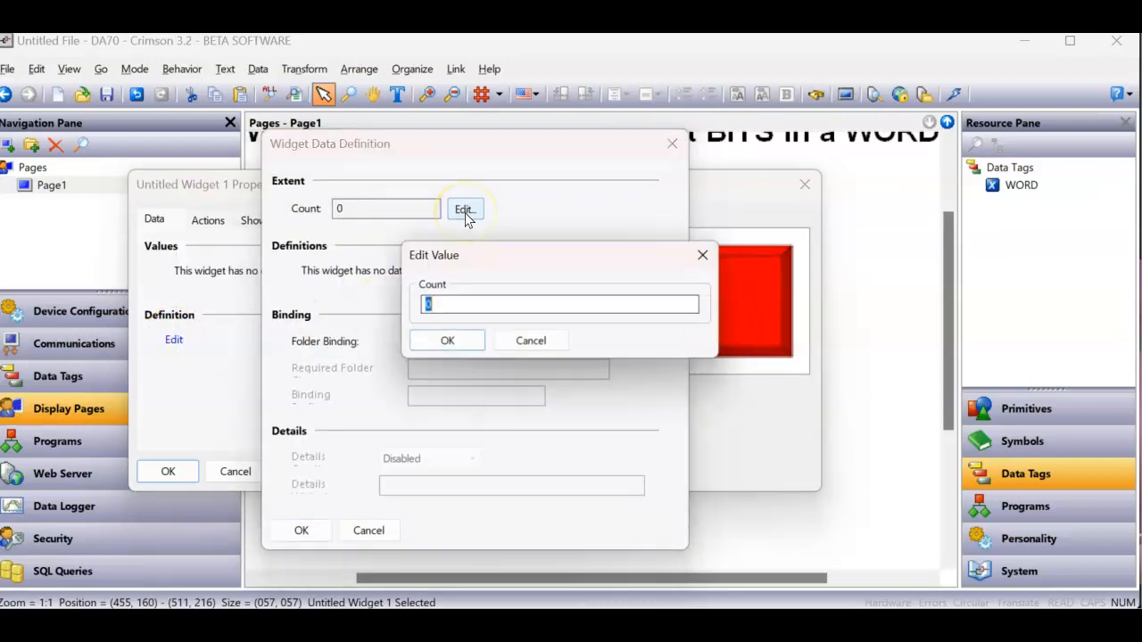
pyautogui.write('2')
pyautogui.click(448, 343)
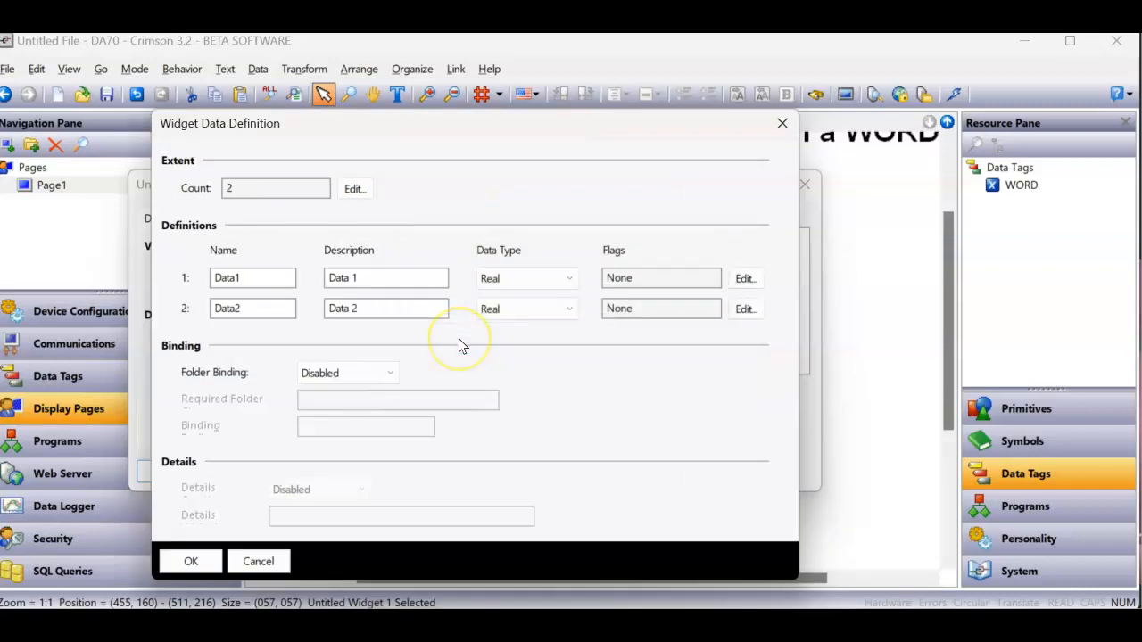
# - Clear the descriptions of both data items in the widget data definition
pyautogui.click(364, 279)
pyautogui.moveTo(364, 280); pyautogui.dragTo(300, 285)
pyautogui.press('BackSpace')
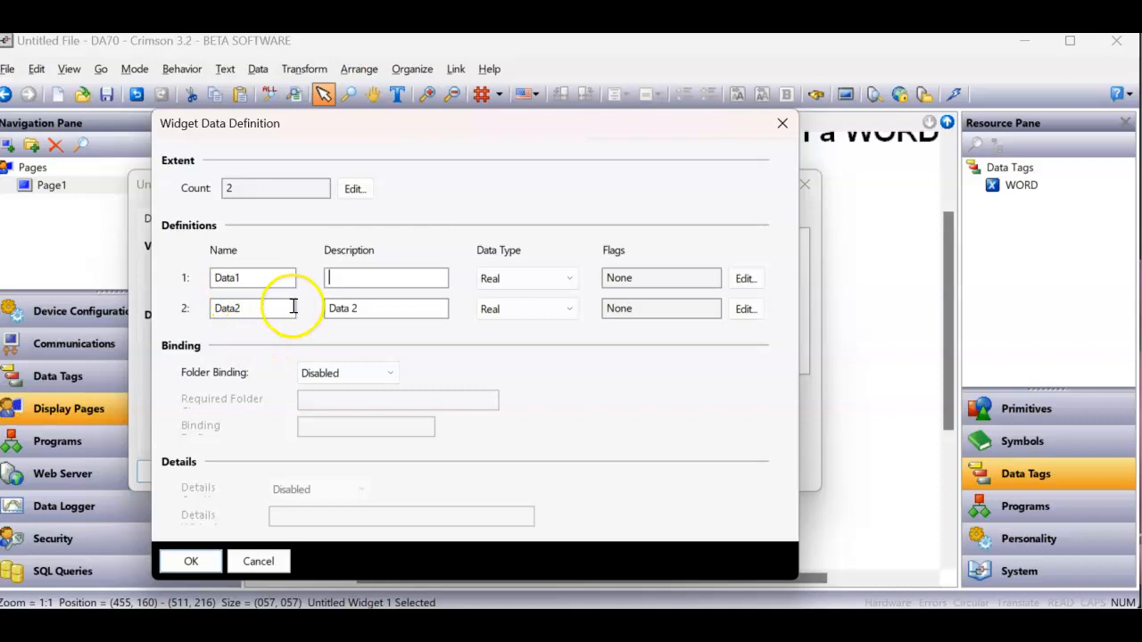
pyautogui.click(371, 305)
pyautogui.press('BackSpace')
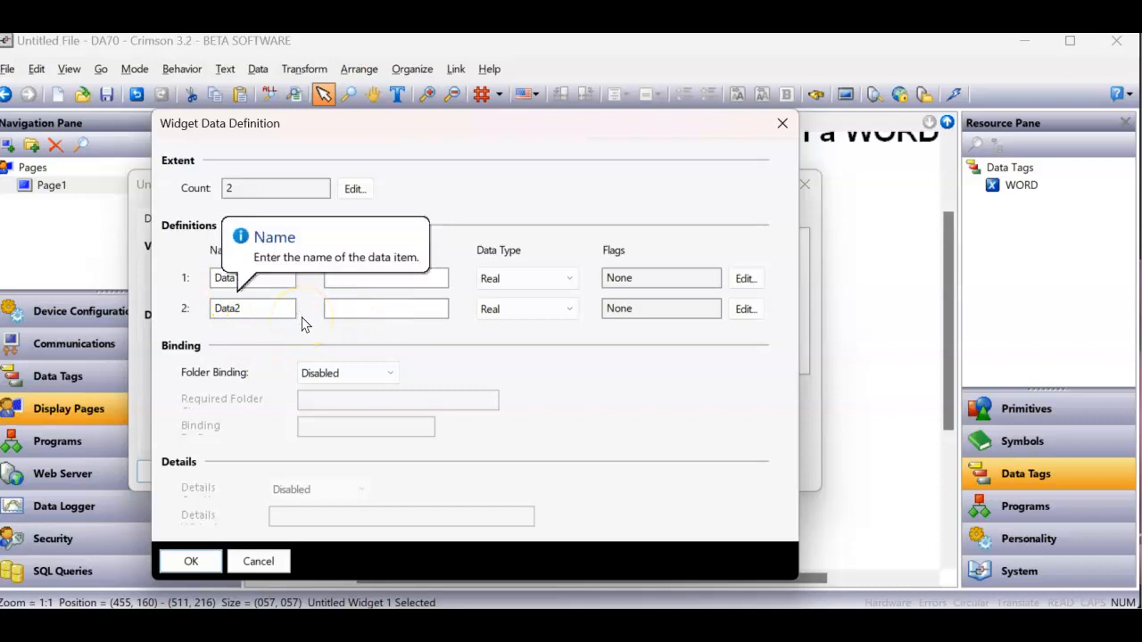
# - Rename the widget's second data item Pointer
pyautogui.moveTo(281, 318); pyautogui.dragTo(214, 311)
pyautogui.write('Pointer')
pyautogui.press('Return')
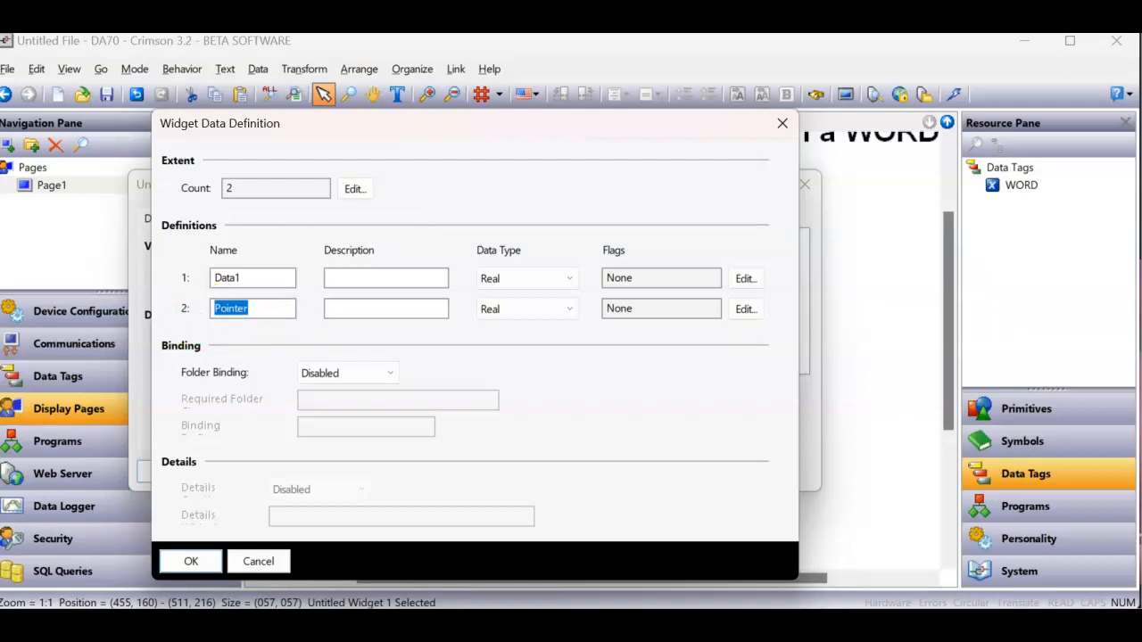
# - Set the data type of both Data1 and Pointer to Integer
pyautogui.click(512, 283)
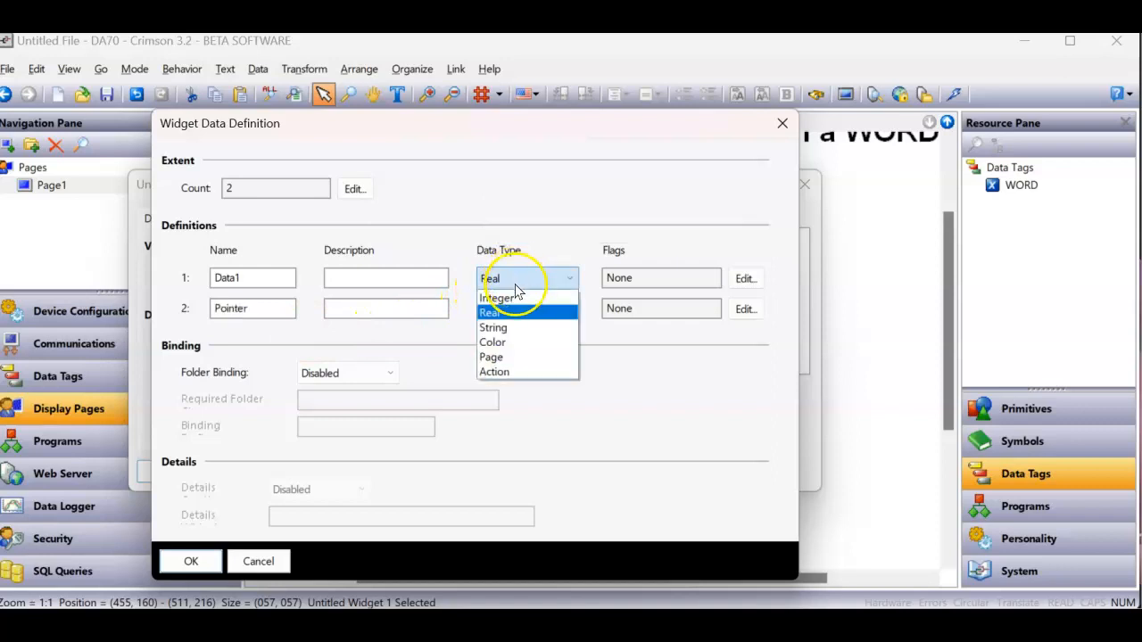
pyautogui.click(516, 301)
pyautogui.click(517, 307)
pyautogui.click(523, 324)
pyautogui.click(613, 303)
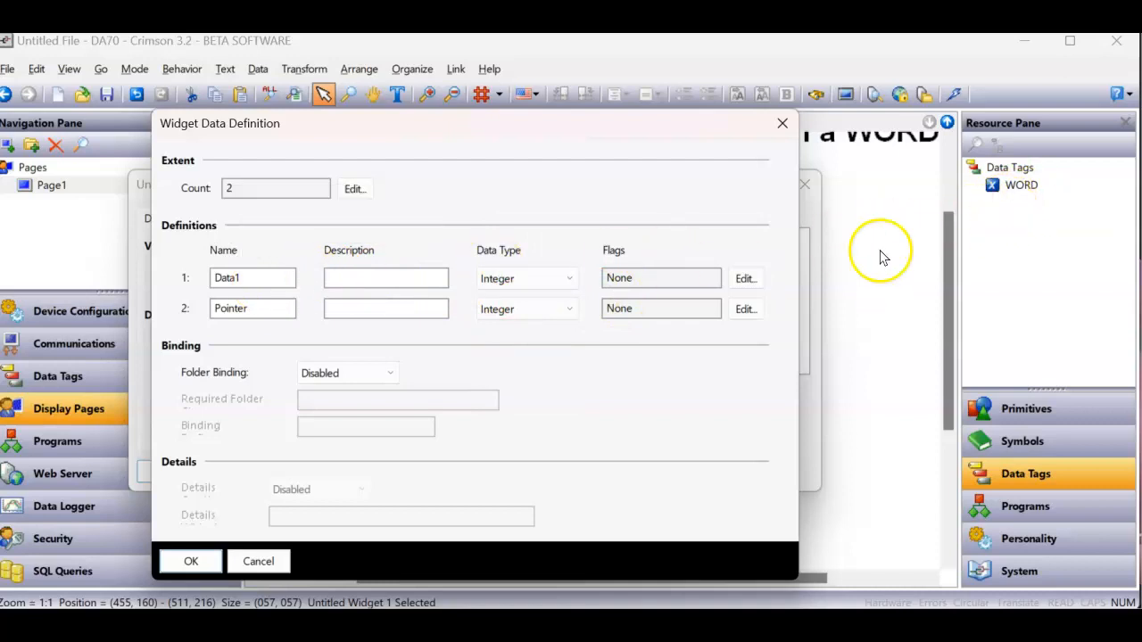
# - Set the flags of the widget's Data1 item to Tag and Writable
pyautogui.click(746, 278)
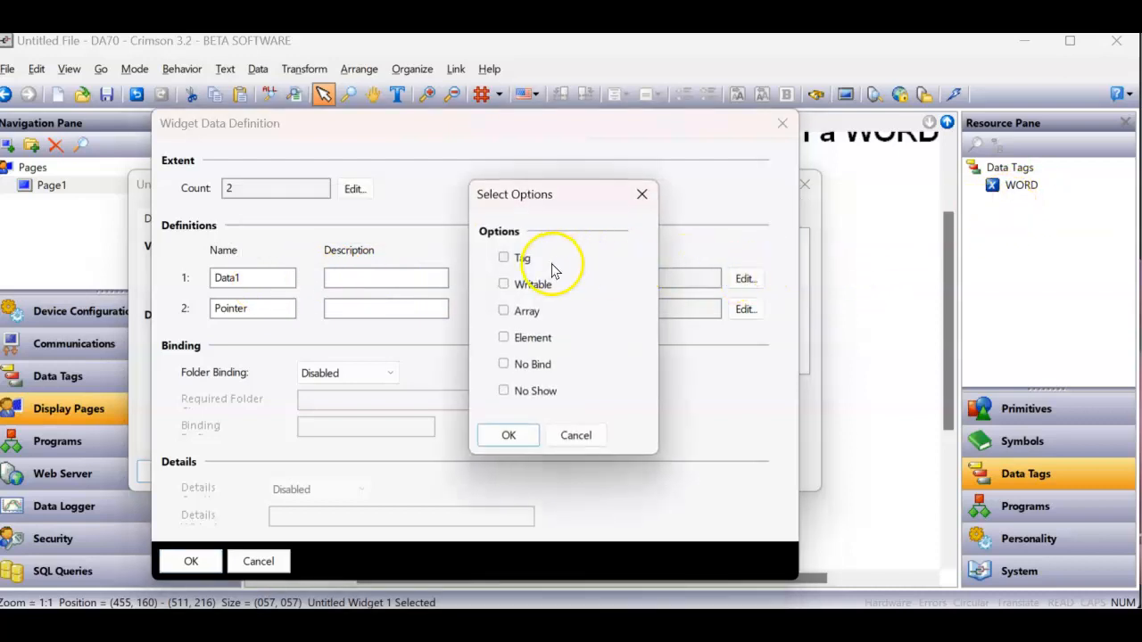
pyautogui.click(504, 284)
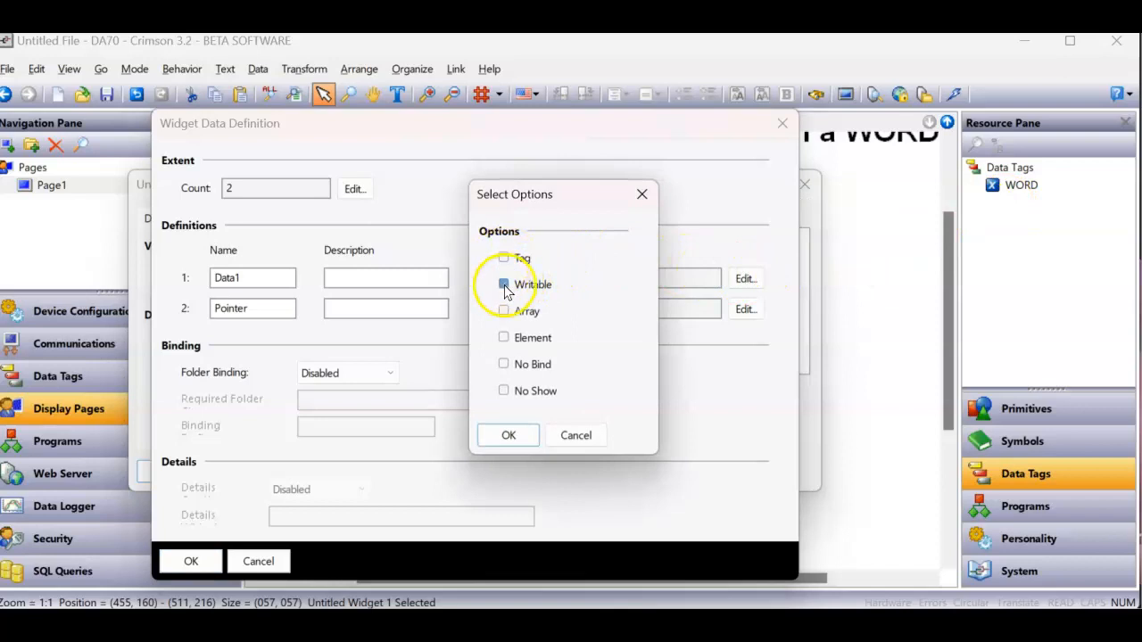
pyautogui.click(510, 260)
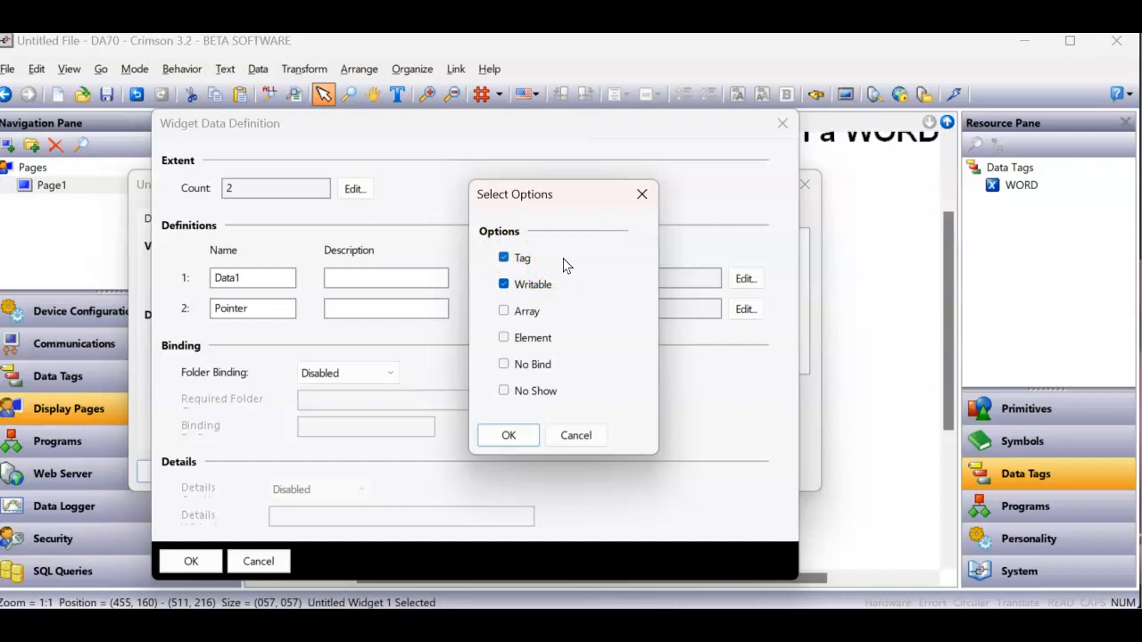
pyautogui.click(508, 434)
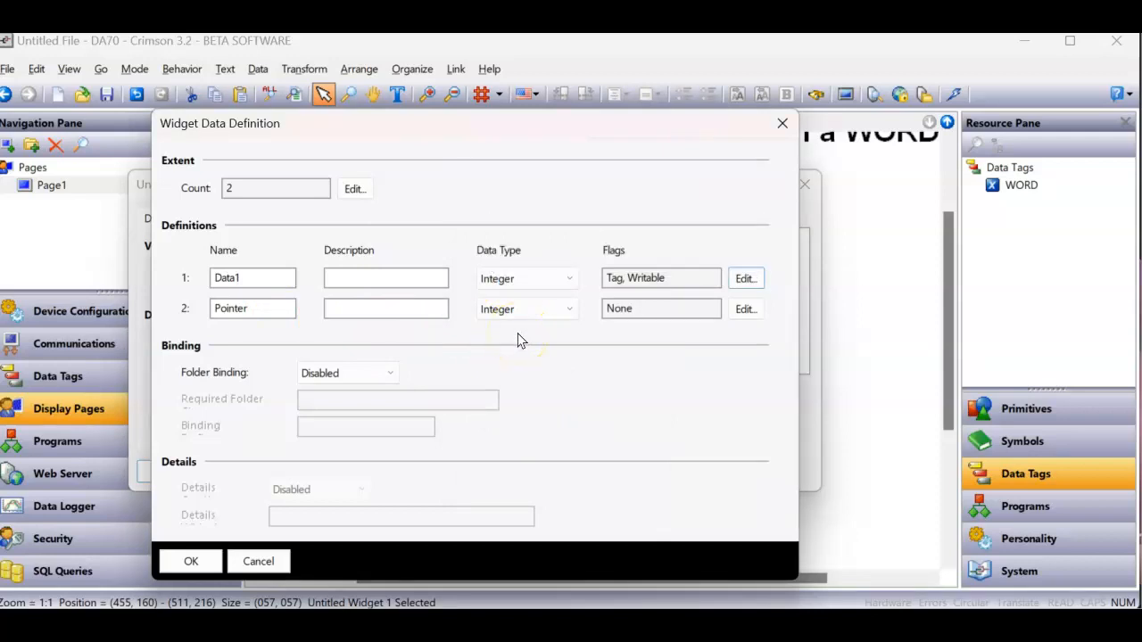
# - Set the Pointer item's flag to No Bind and accept the widget's data definition and properties
pyautogui.click(746, 310)
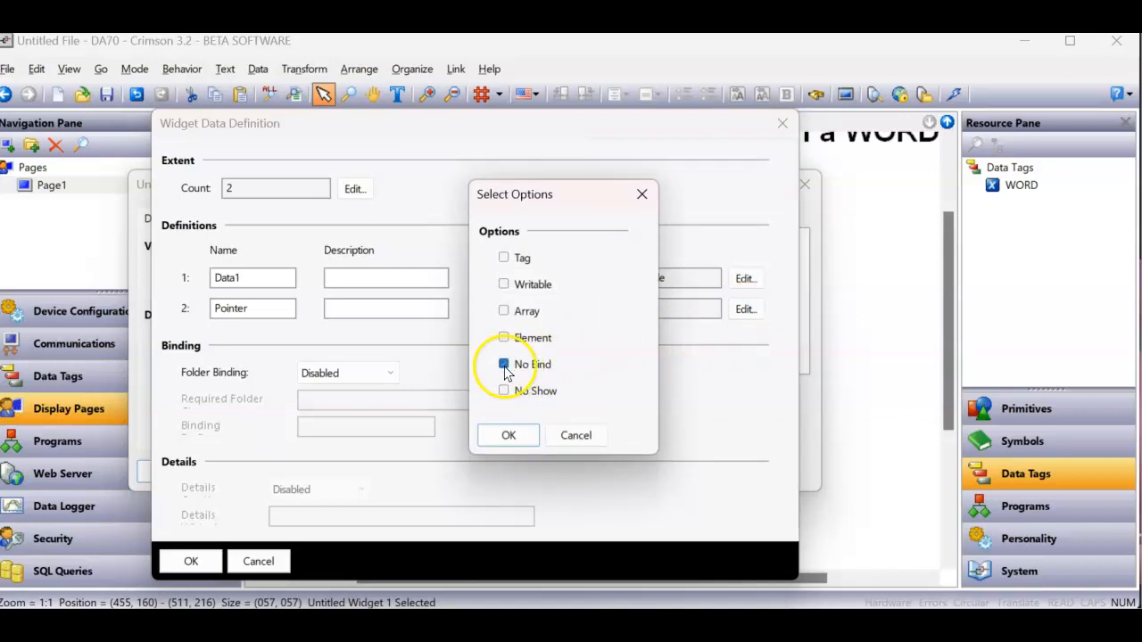
pyautogui.click(512, 436)
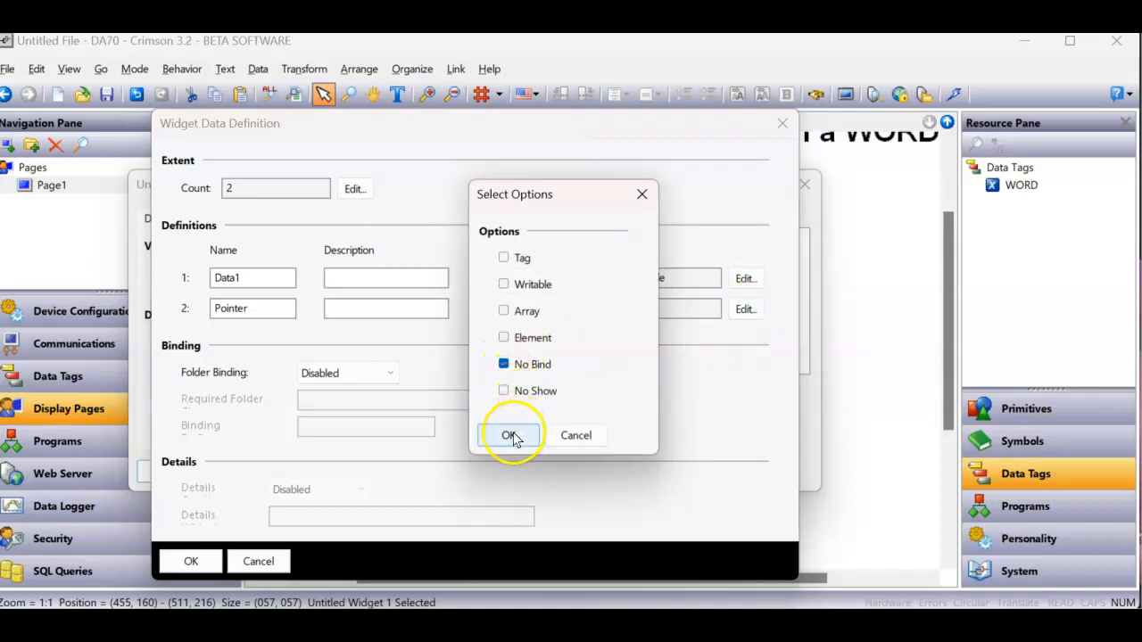
pyautogui.click(538, 381)
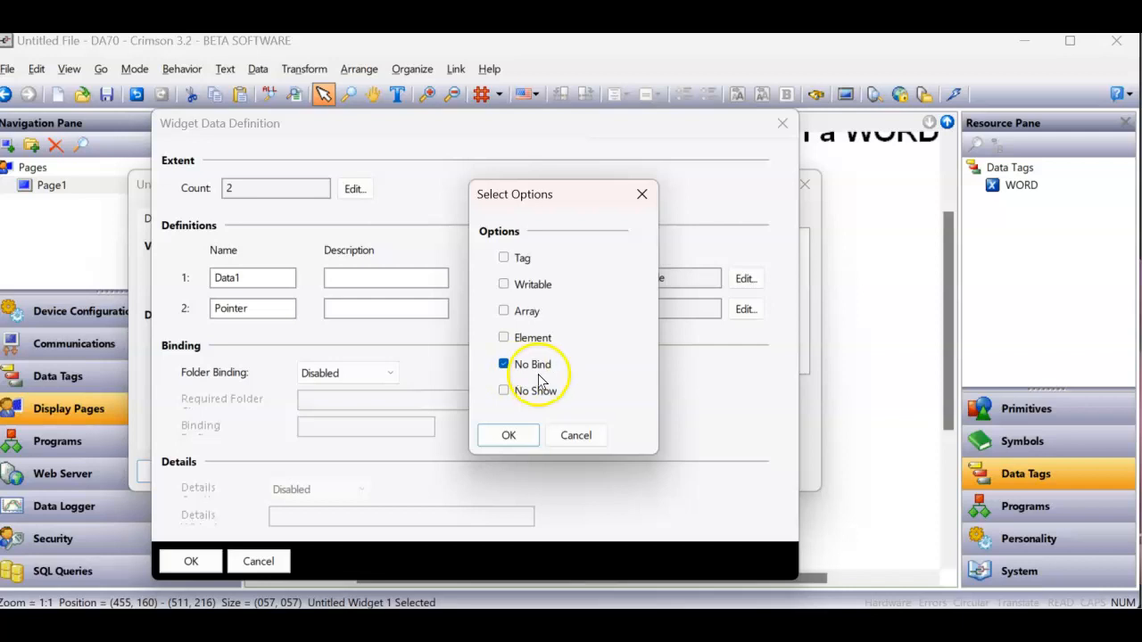
pyautogui.click(508, 435)
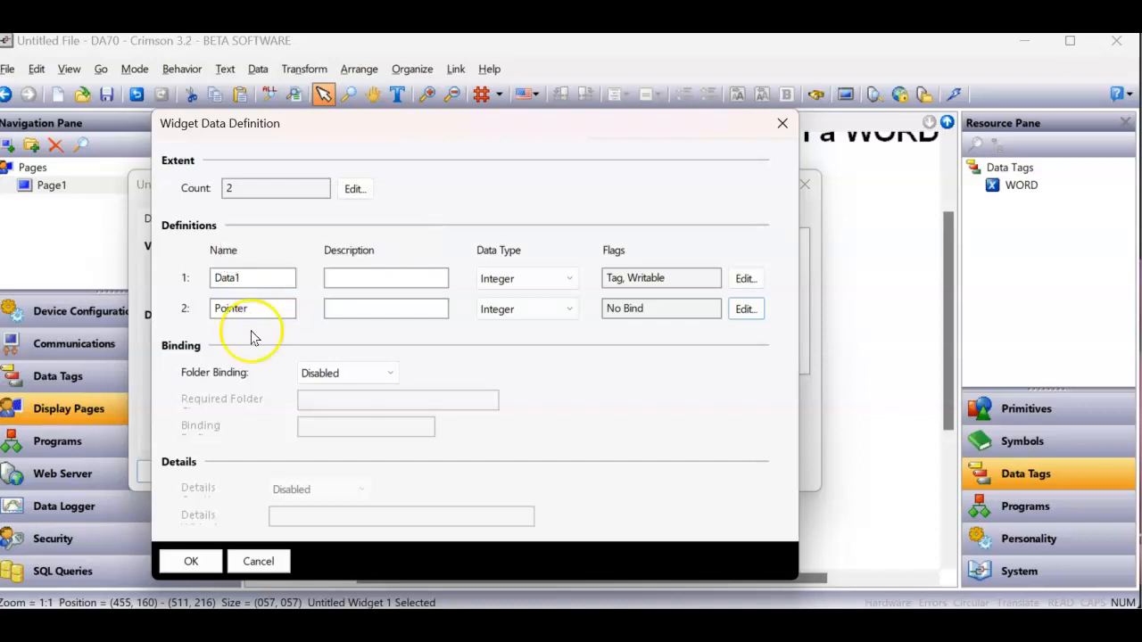
pyautogui.click(192, 560)
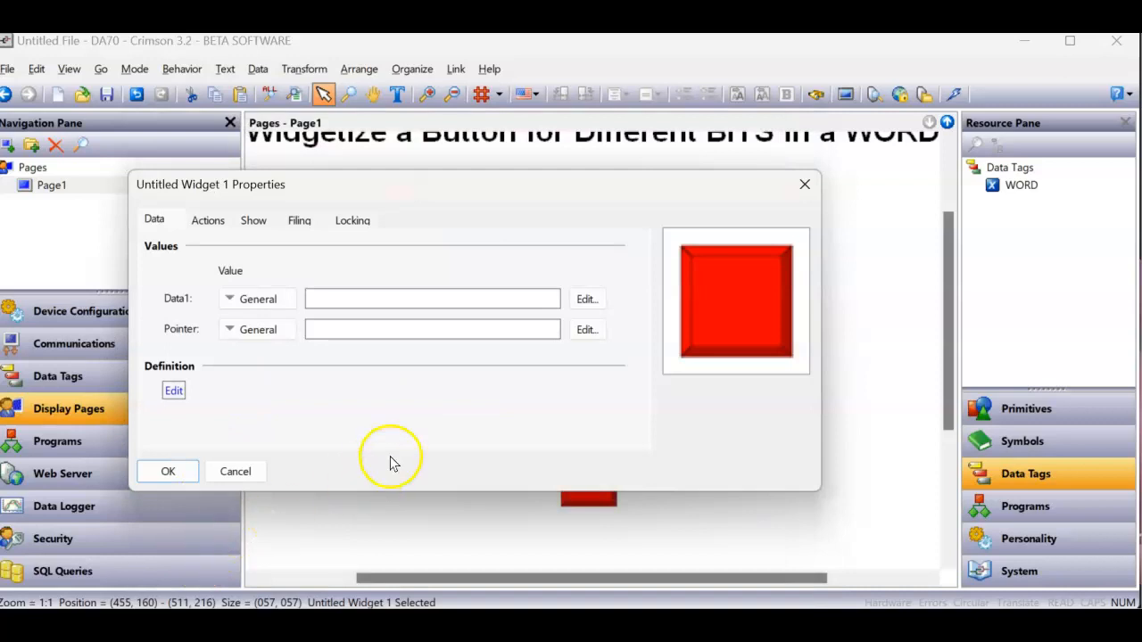
pyautogui.click(169, 471)
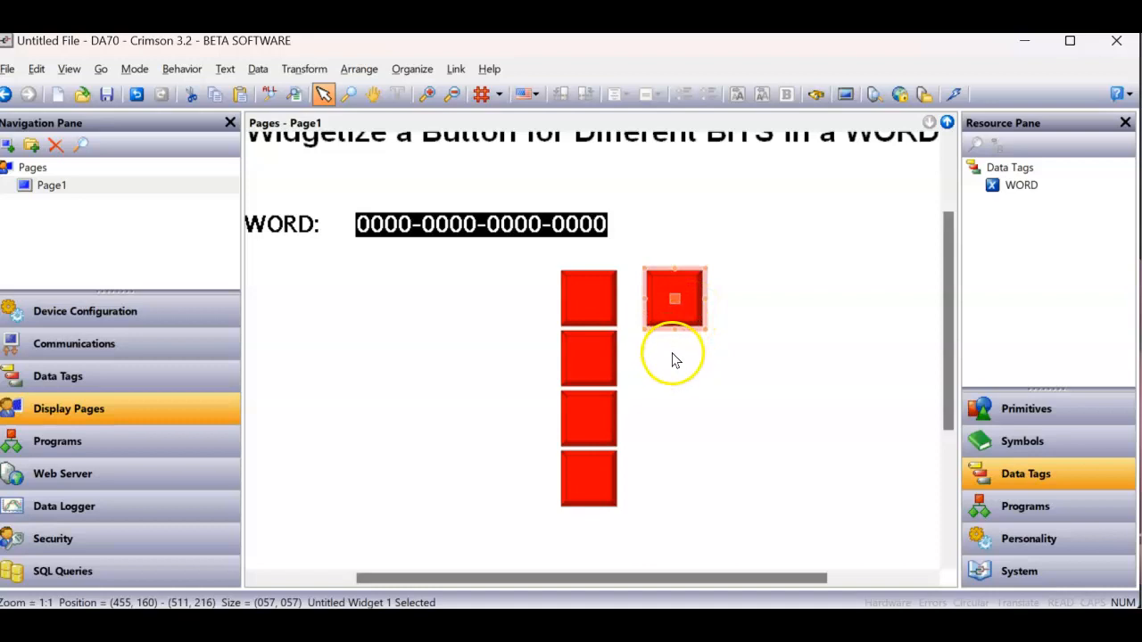
# - Set the toggle push button data of the bevel inside the widget to Data1.Pointer
pyautogui.doubleClick(686, 295)
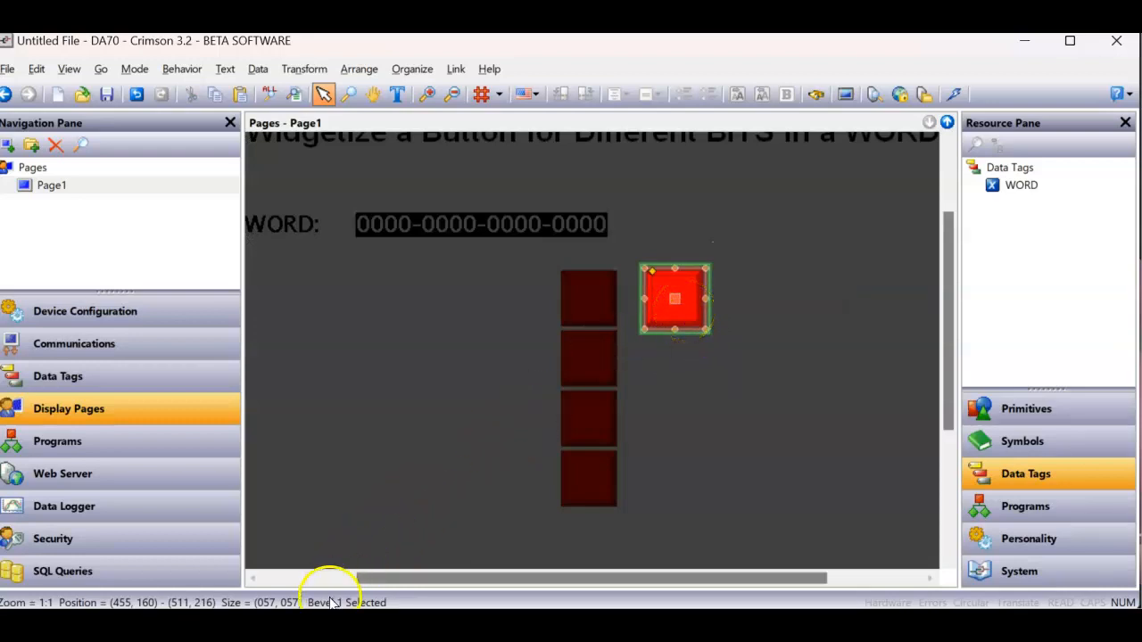
pyautogui.rightClick(672, 303)
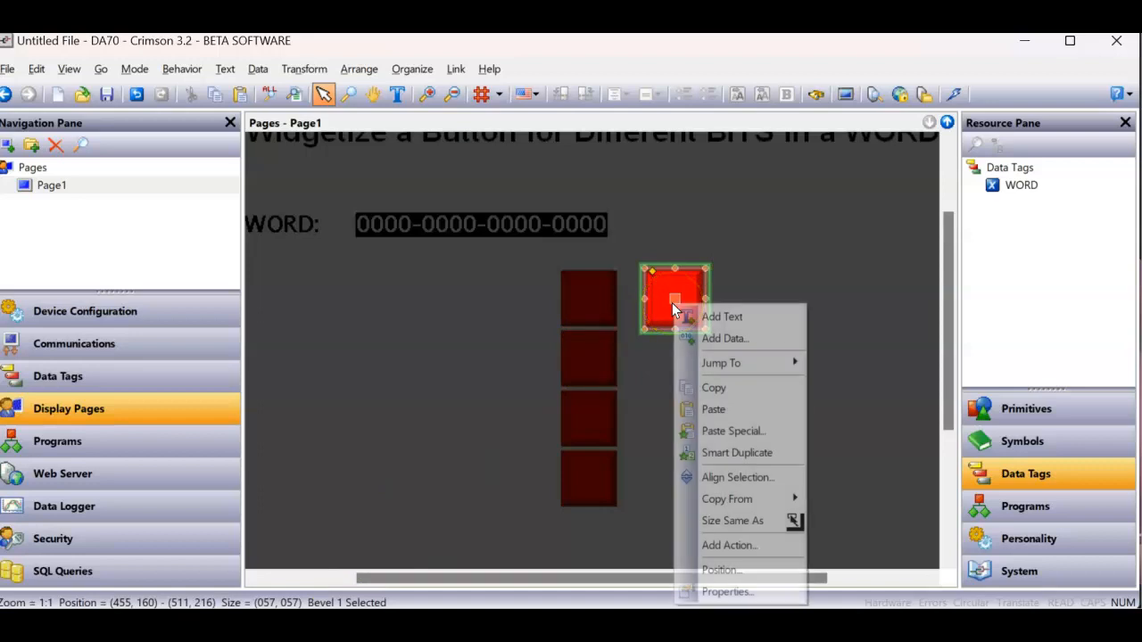
pyautogui.click(743, 596)
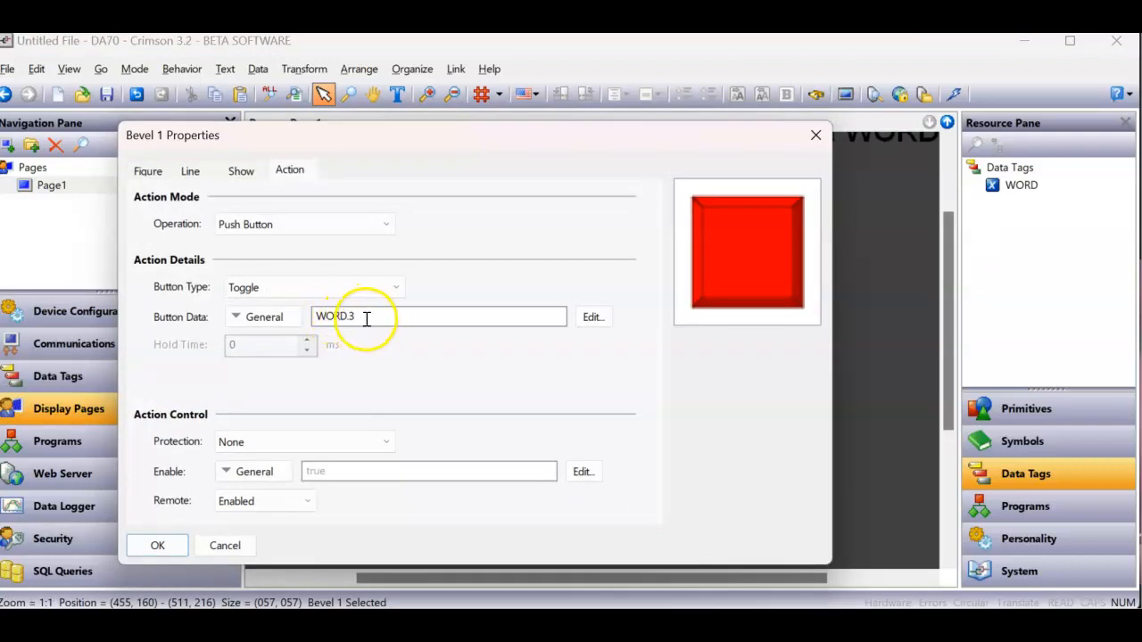
pyautogui.moveTo(365, 320); pyautogui.dragTo(293, 319)
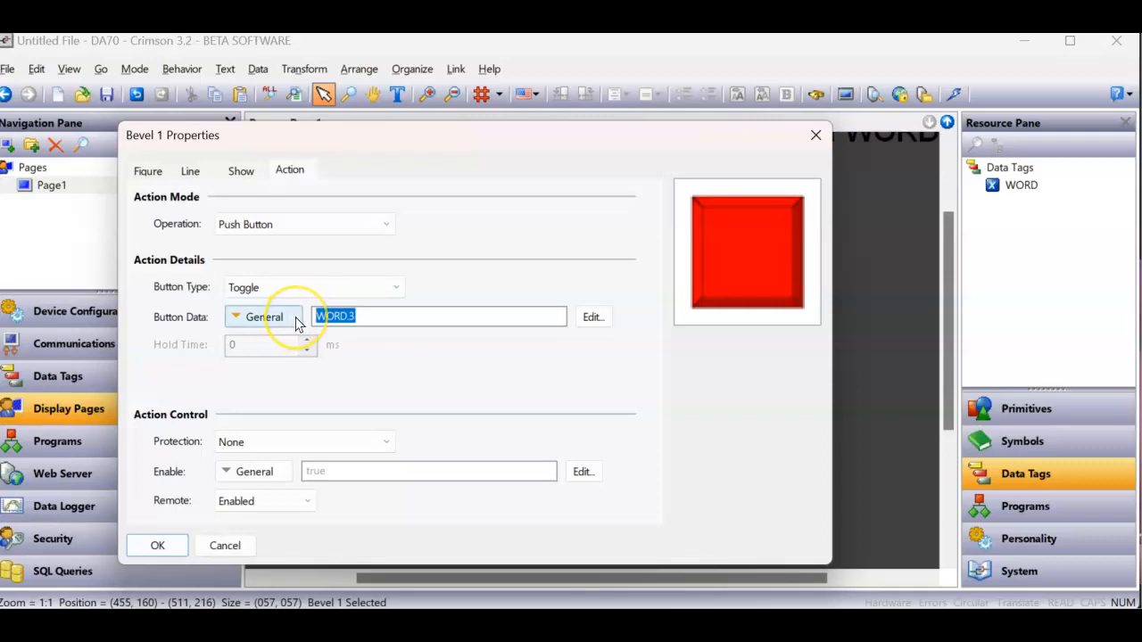
pyautogui.write('Data1.Pointer')
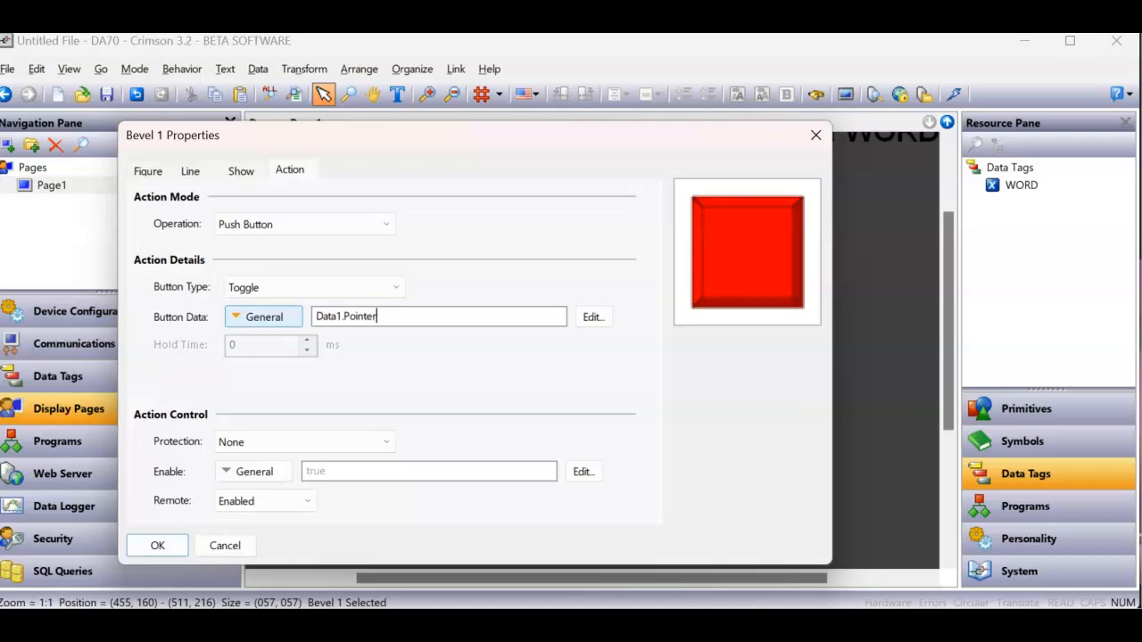
pyautogui.press('Return')
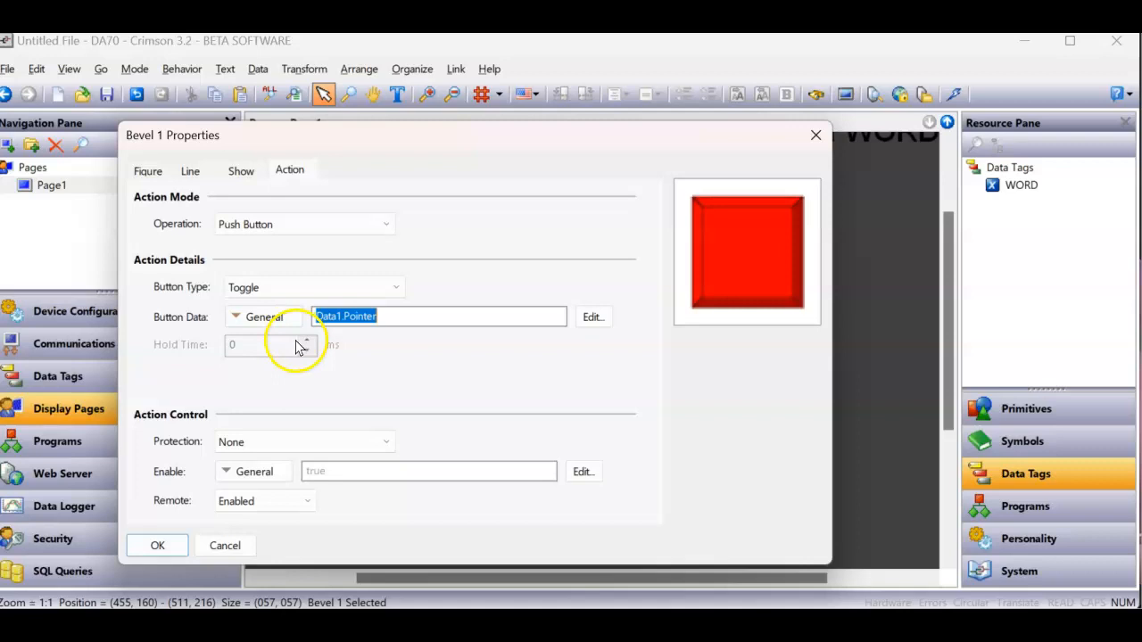
pyautogui.click(148, 171)
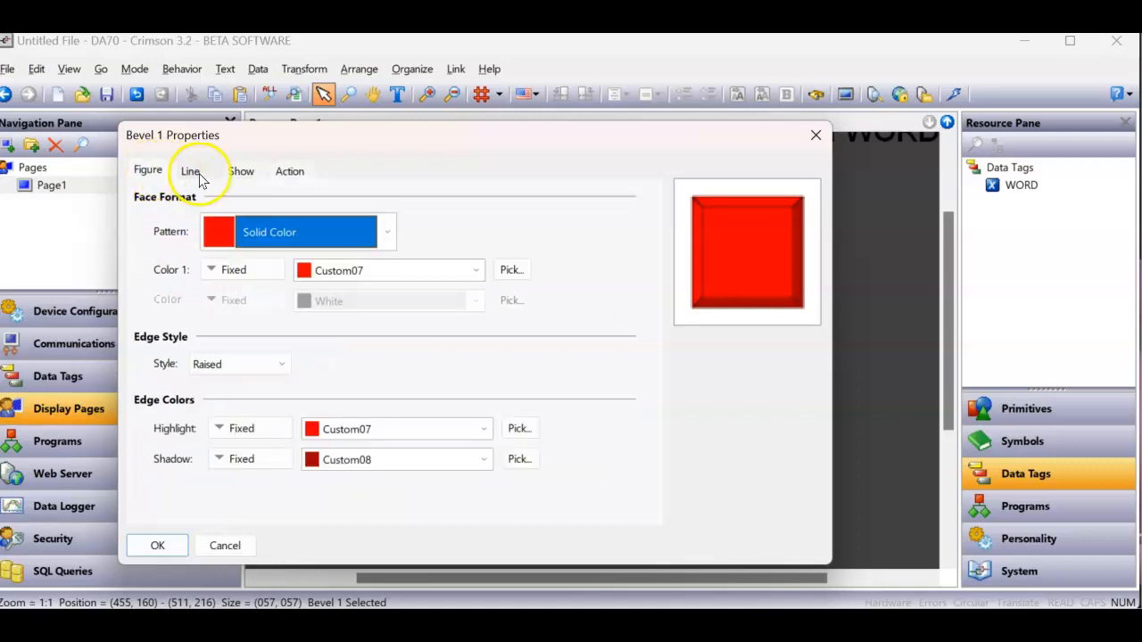
pyautogui.click(167, 545)
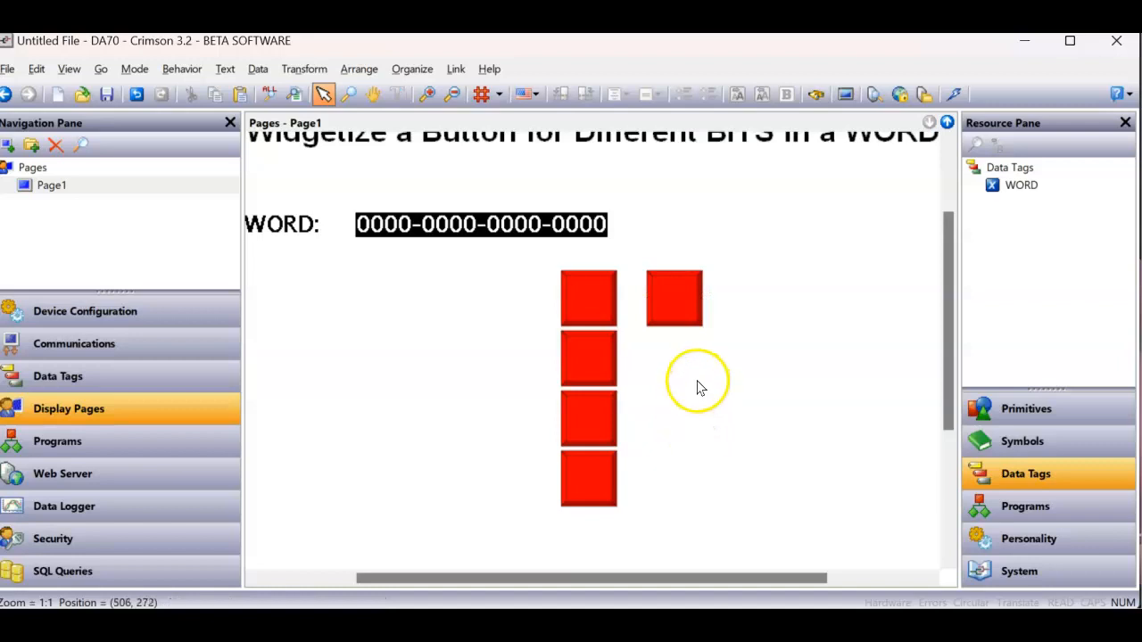
# - Smart-duplicate the widget three times to form a column of four beside the existing buttons
pyautogui.click(701, 320)
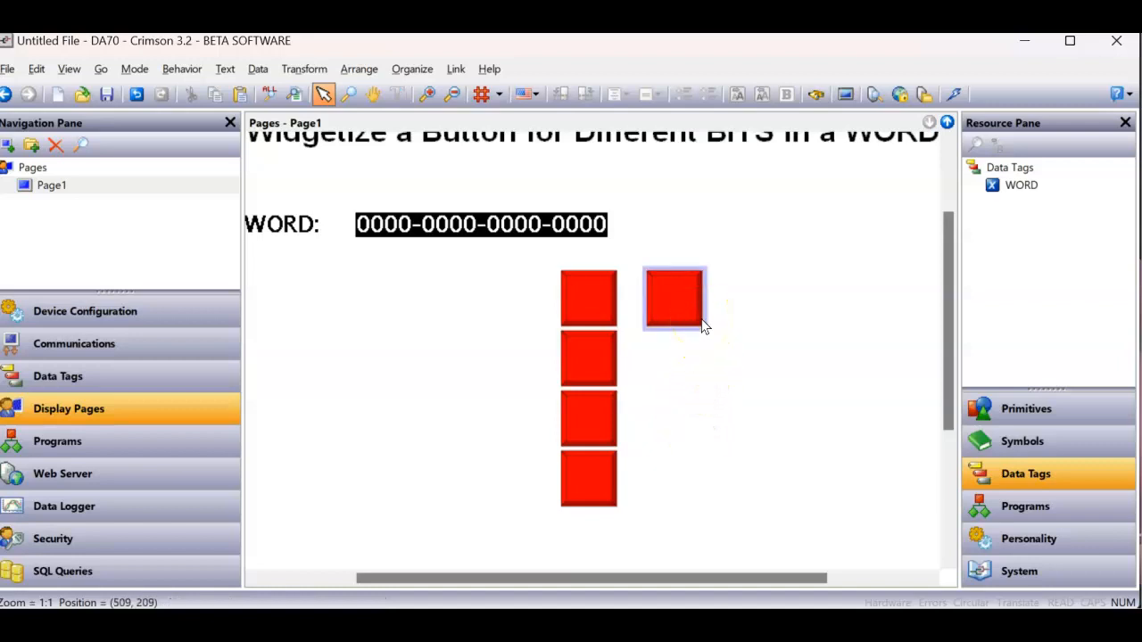
pyautogui.rightClick(694, 307)
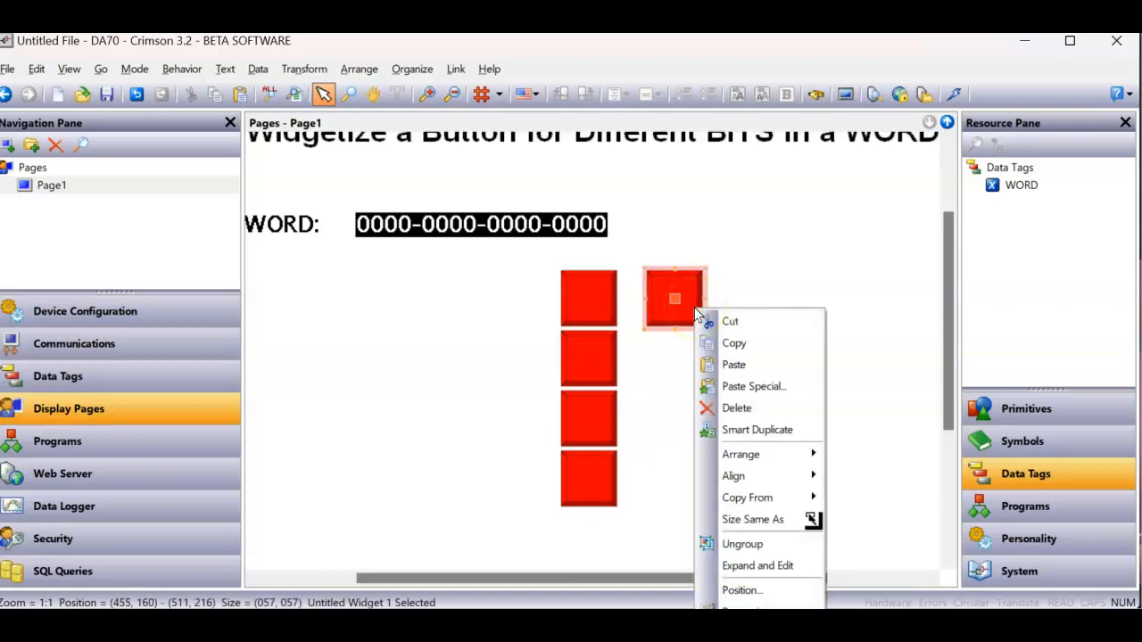
pyautogui.click(739, 429)
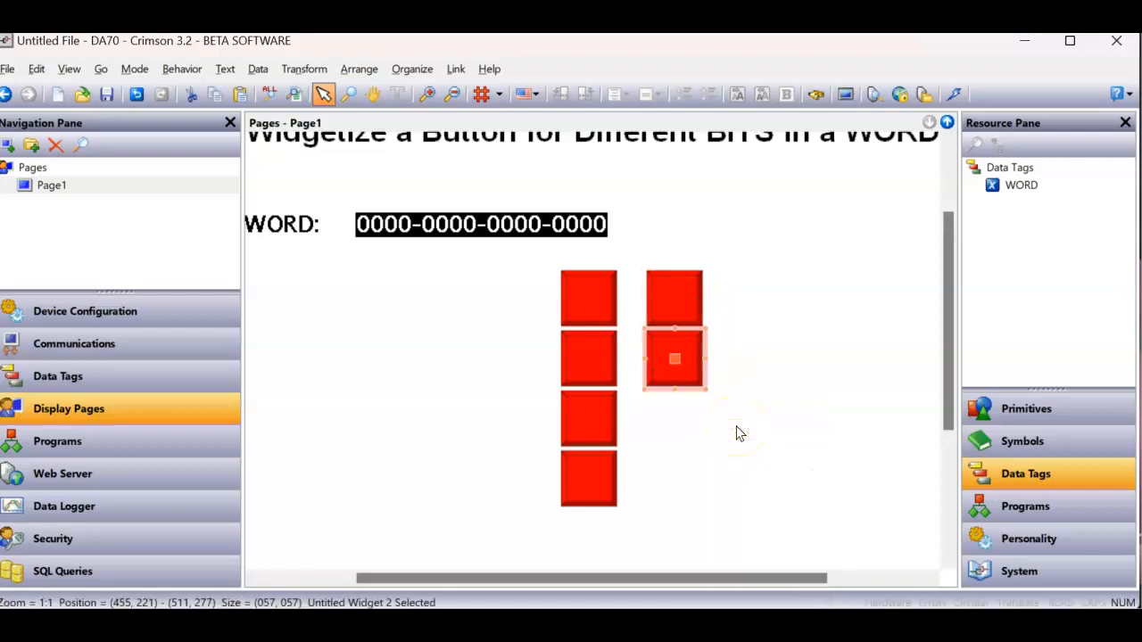
pyautogui.hotkey('ctrl', 'd')
pyautogui.hotkey('ctrl', 'd')
pyautogui.click(737, 433)
pyautogui.click(711, 361)
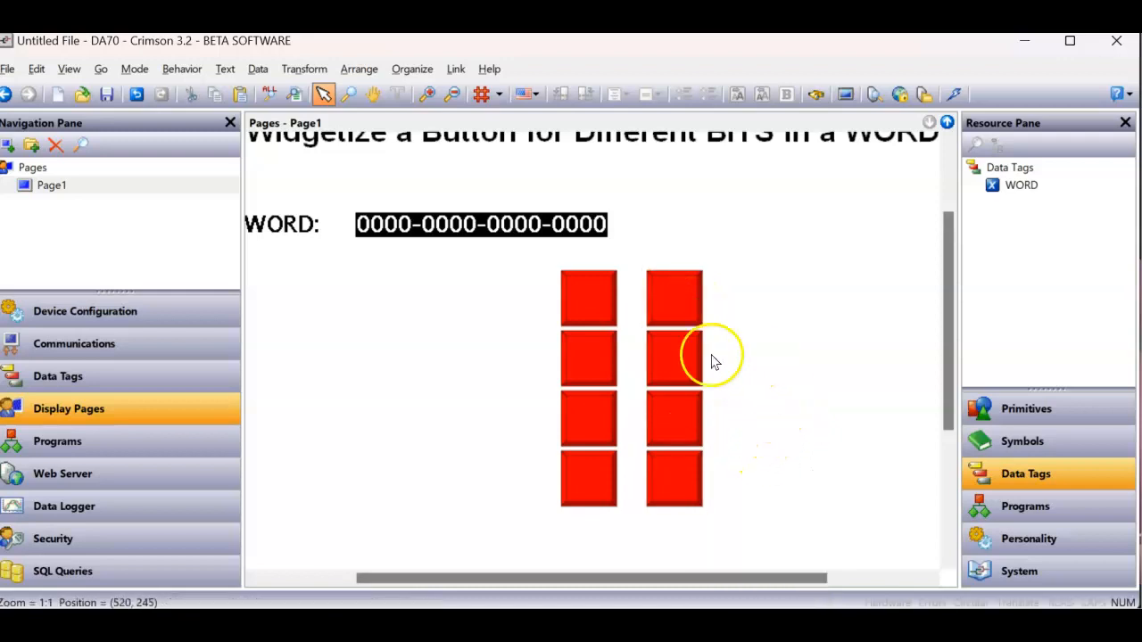
# - Assign the WORD tag to Data1 of the topmost widget in the new column and set its Pointer to 0
pyautogui.click(695, 347)
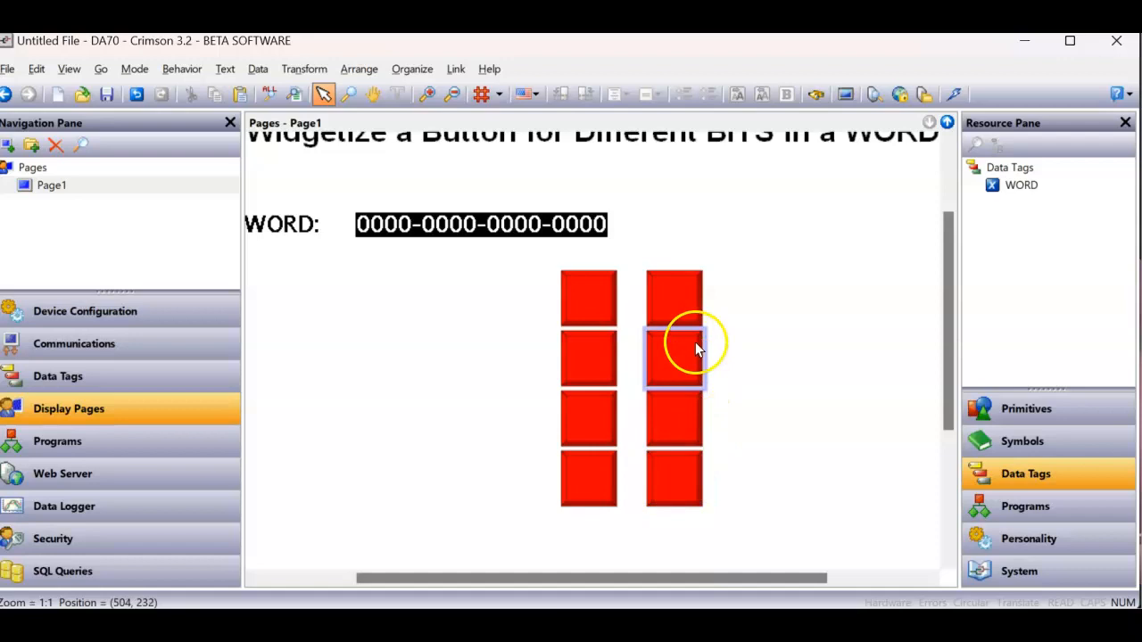
pyautogui.click(684, 305)
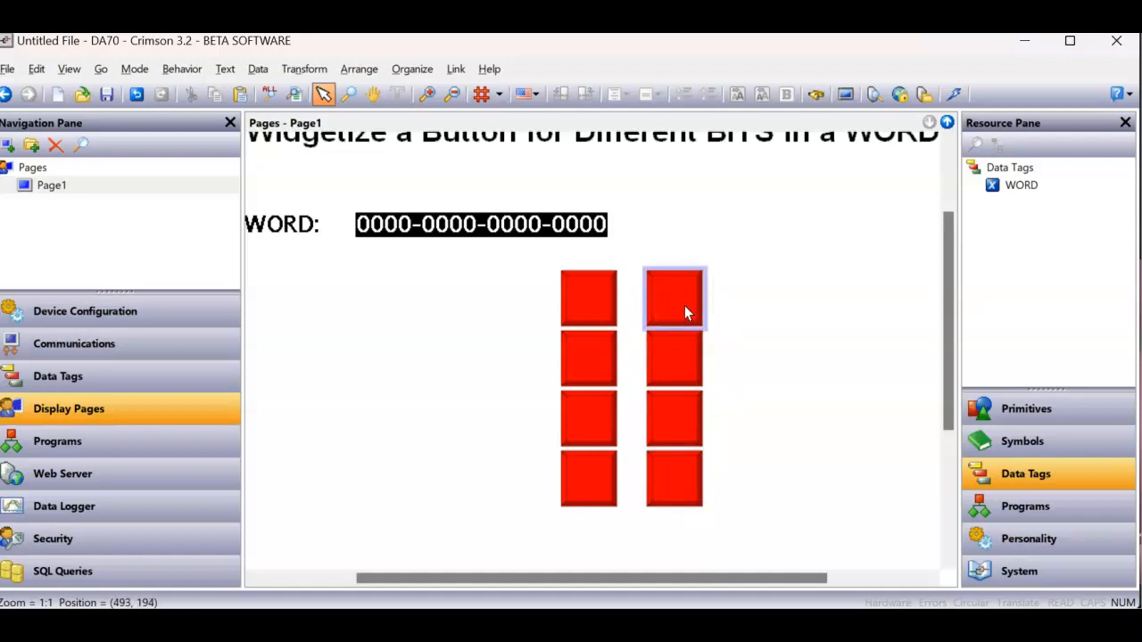
pyautogui.rightClick(684, 305)
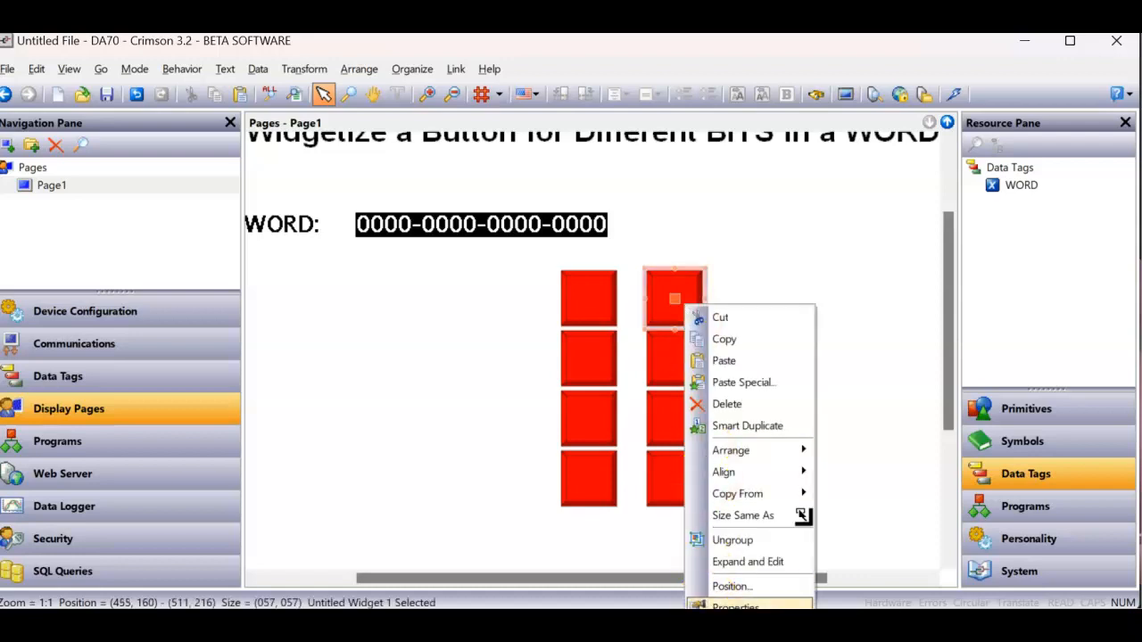
pyautogui.click(735, 607)
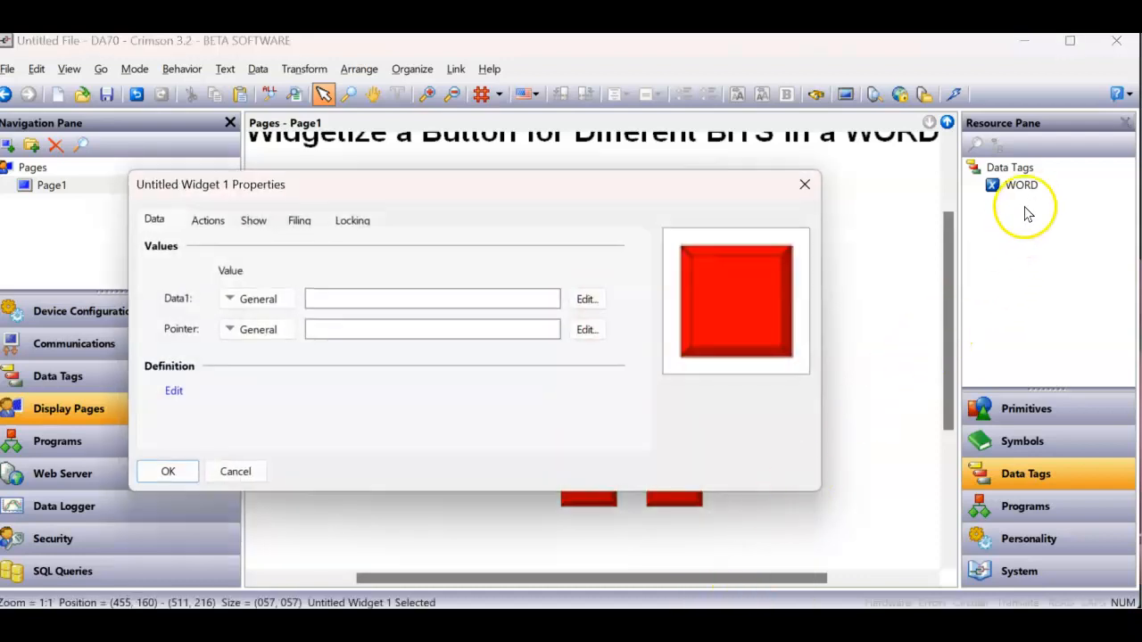
pyautogui.moveTo(1029, 196); pyautogui.dragTo(449, 297)
pyautogui.click(427, 328)
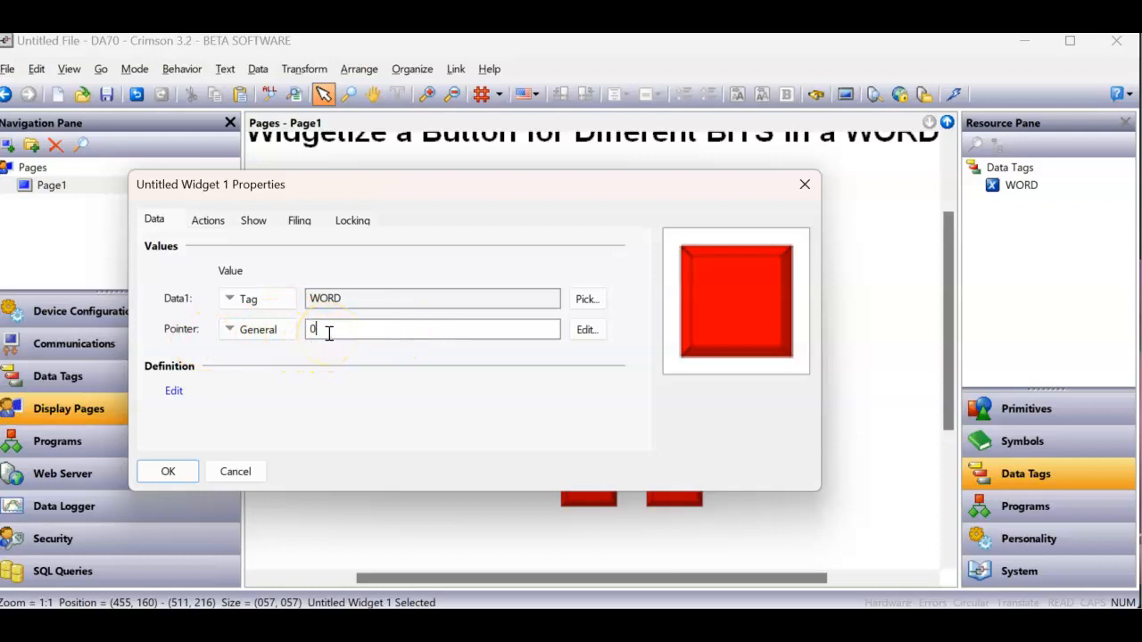
pyautogui.click(169, 470)
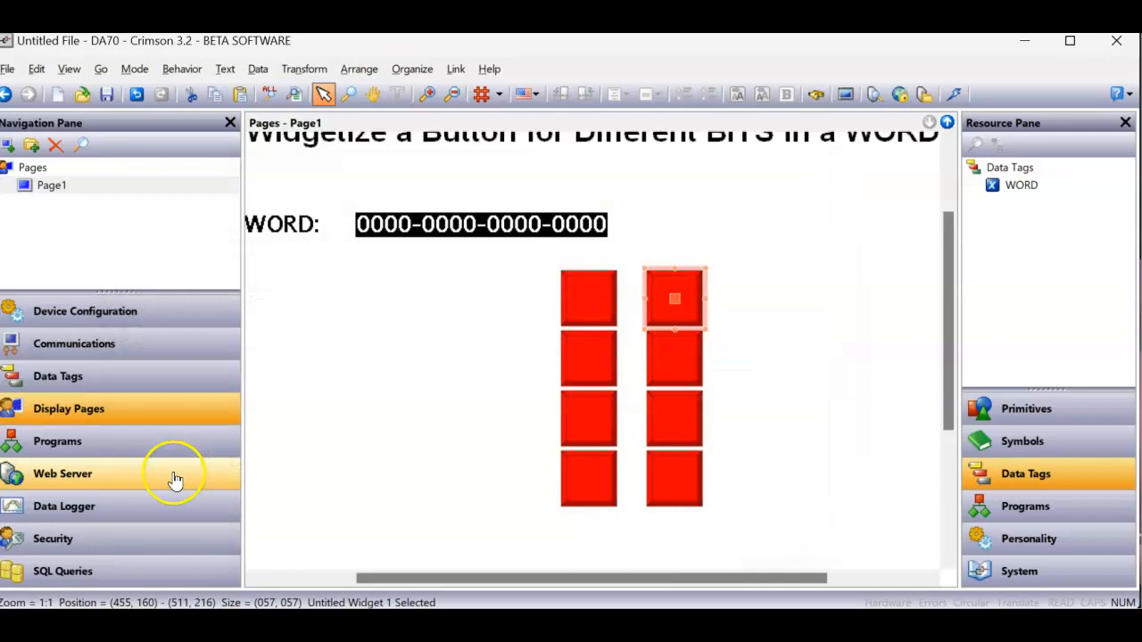
# - Assign the WORD tag to Data1 of the second widget in the column and set its Pointer to 1
pyautogui.rightClick(657, 356)
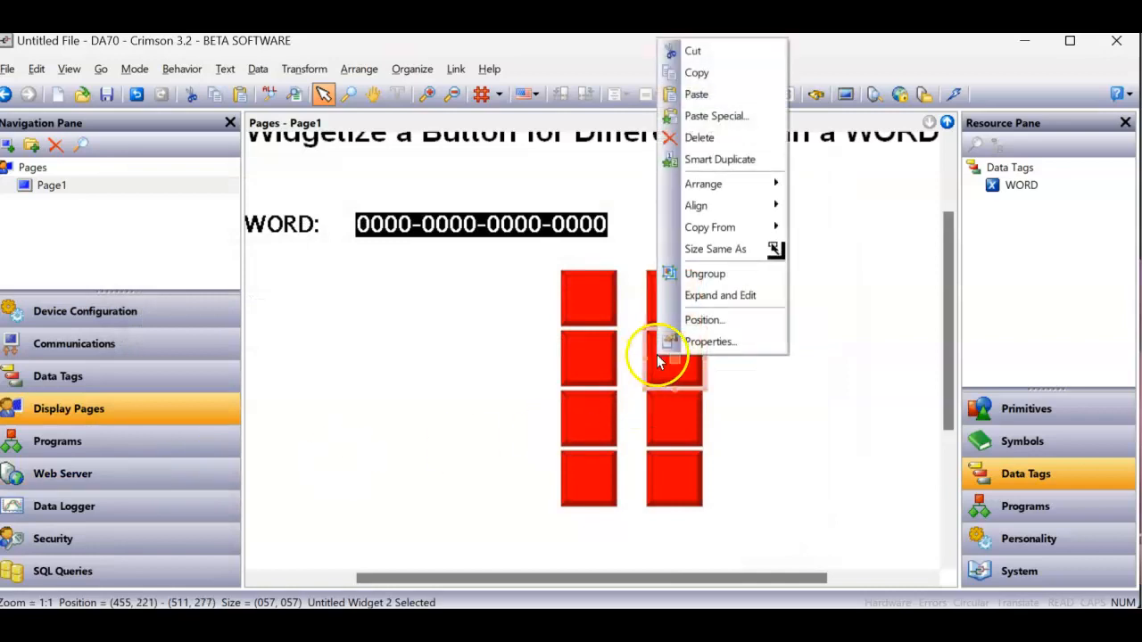
pyautogui.click(696, 341)
pyautogui.moveTo(1017, 186); pyautogui.dragTo(431, 298)
pyautogui.click(400, 327)
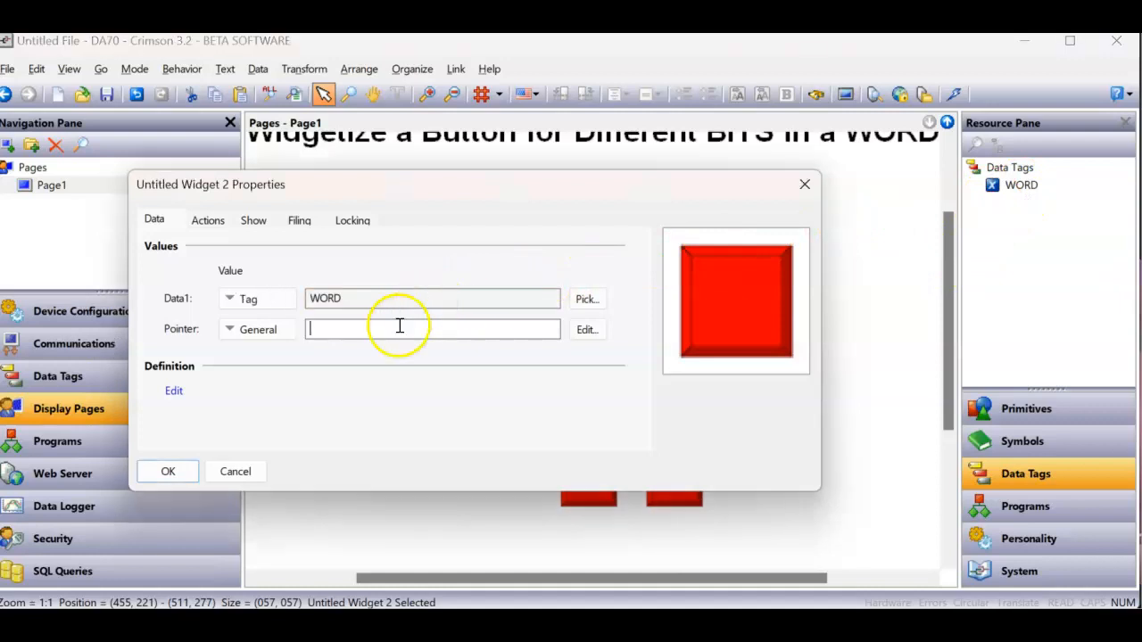
pyautogui.write('1')
pyautogui.click(160, 472)
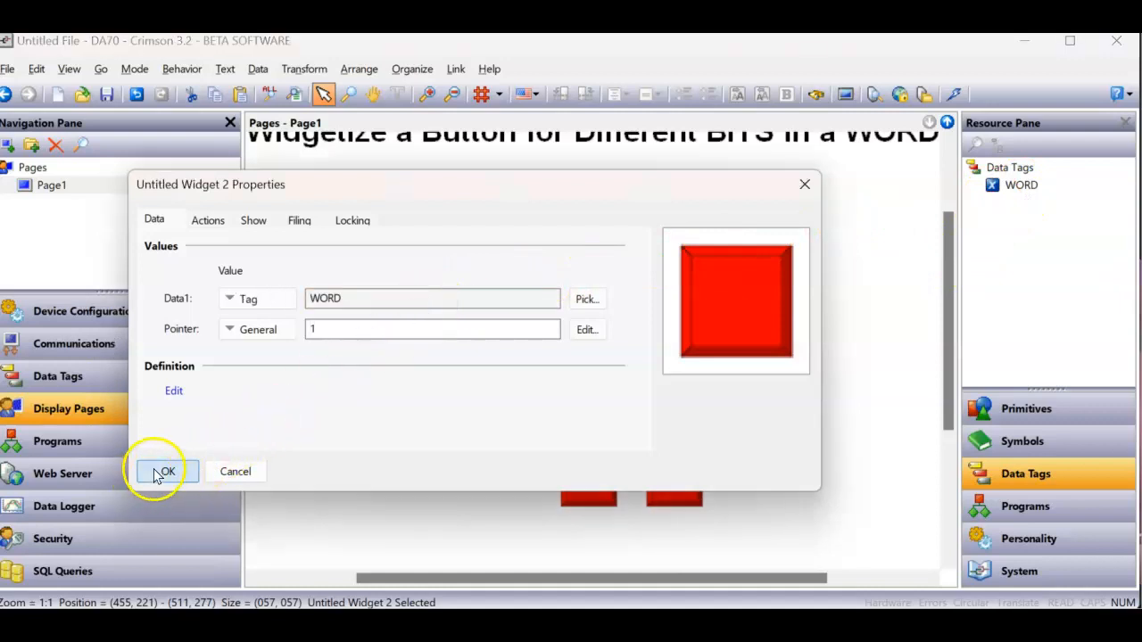
# - Assign the WORD tag to Data1 of the third widget in the column and set its Pointer to 2
pyautogui.rightClick(669, 429)
pyautogui.click(719, 416)
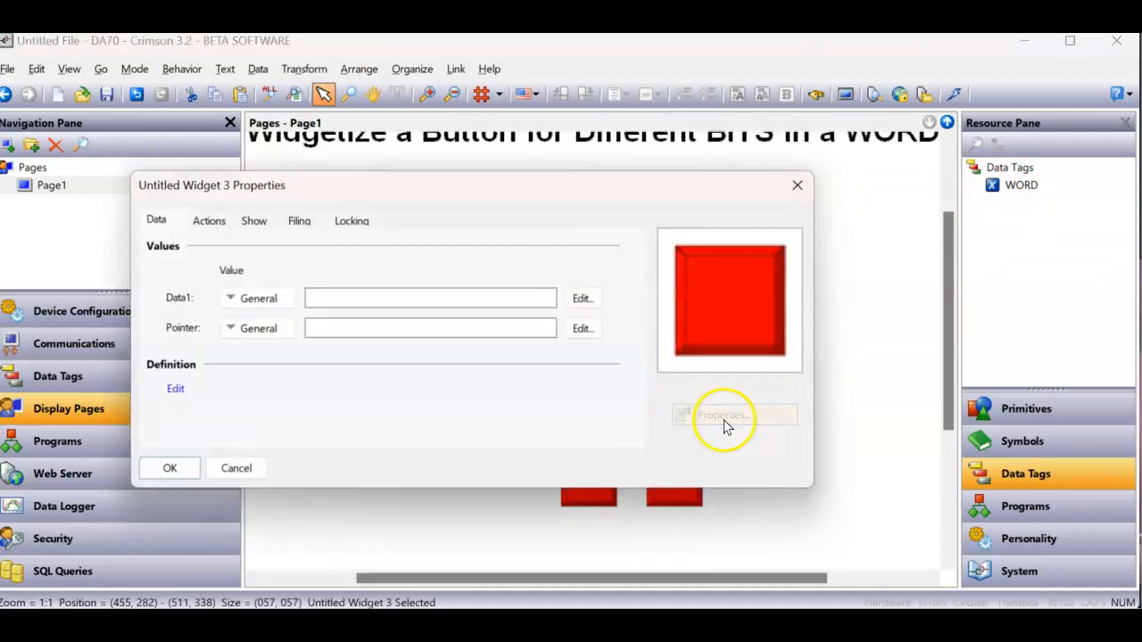
pyautogui.moveTo(1020, 188); pyautogui.dragTo(446, 301)
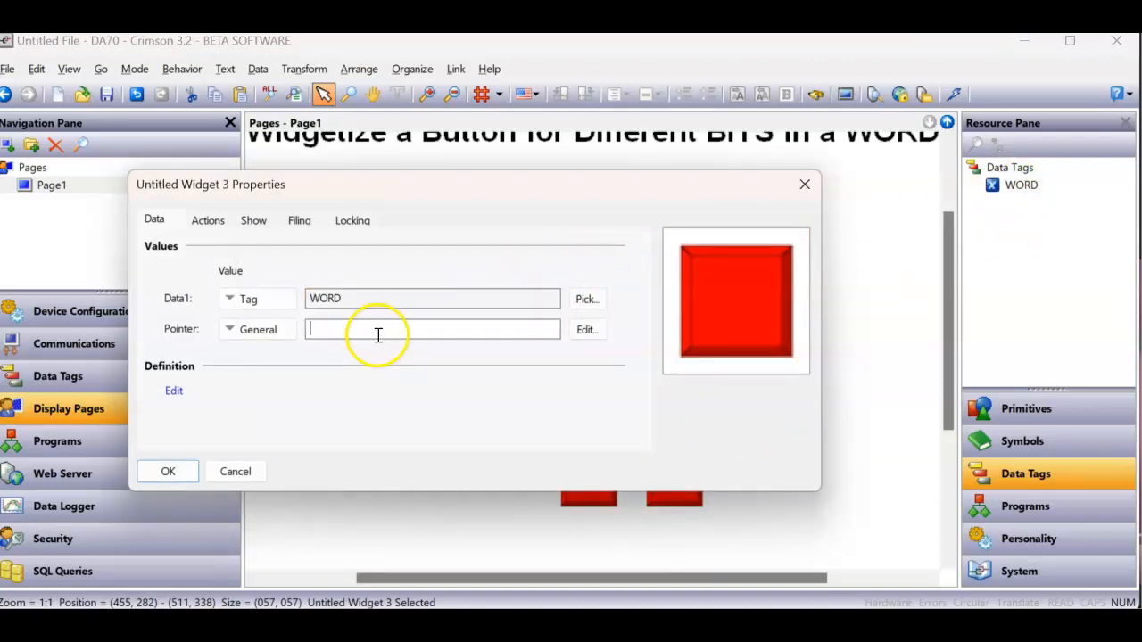
pyautogui.write('2')
pyautogui.click(167, 473)
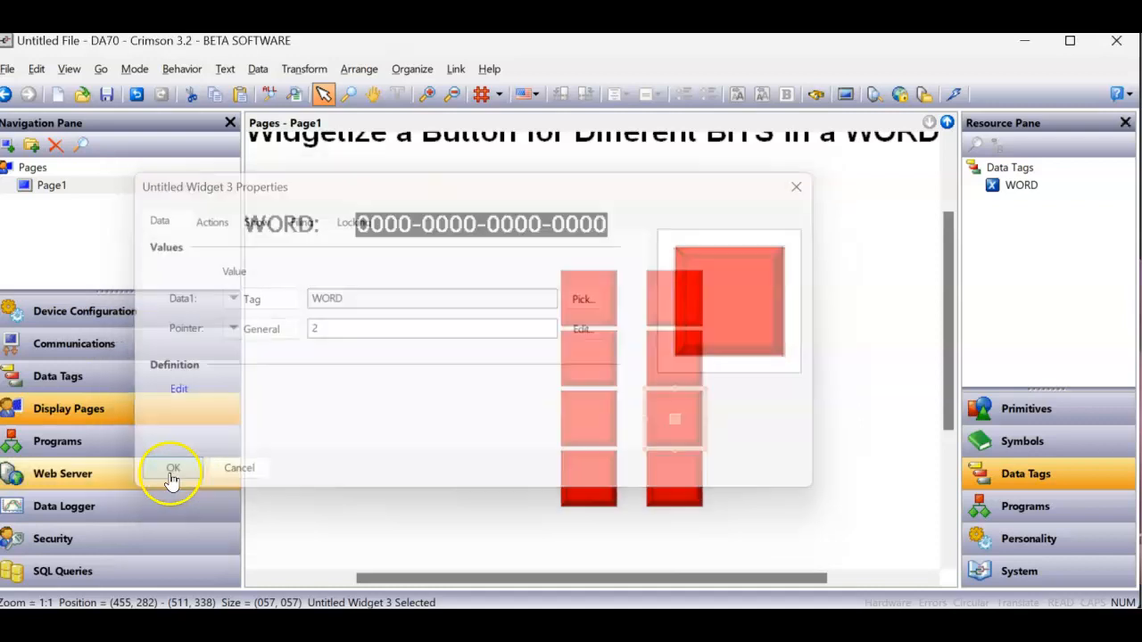
# - Assign the WORD tag to Data1 of the bottom widget in the new column and set its Pointer to 3
pyautogui.rightClick(659, 488)
pyautogui.click(698, 473)
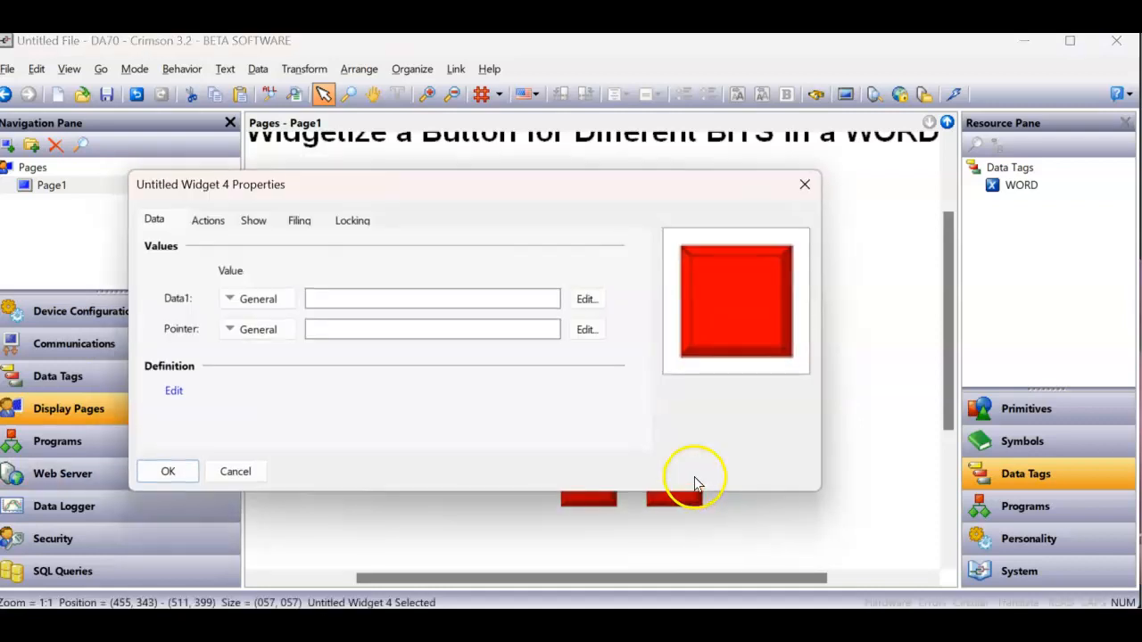
pyautogui.moveTo(1023, 185); pyautogui.dragTo(455, 303)
pyautogui.click(422, 328)
pyautogui.write('0')
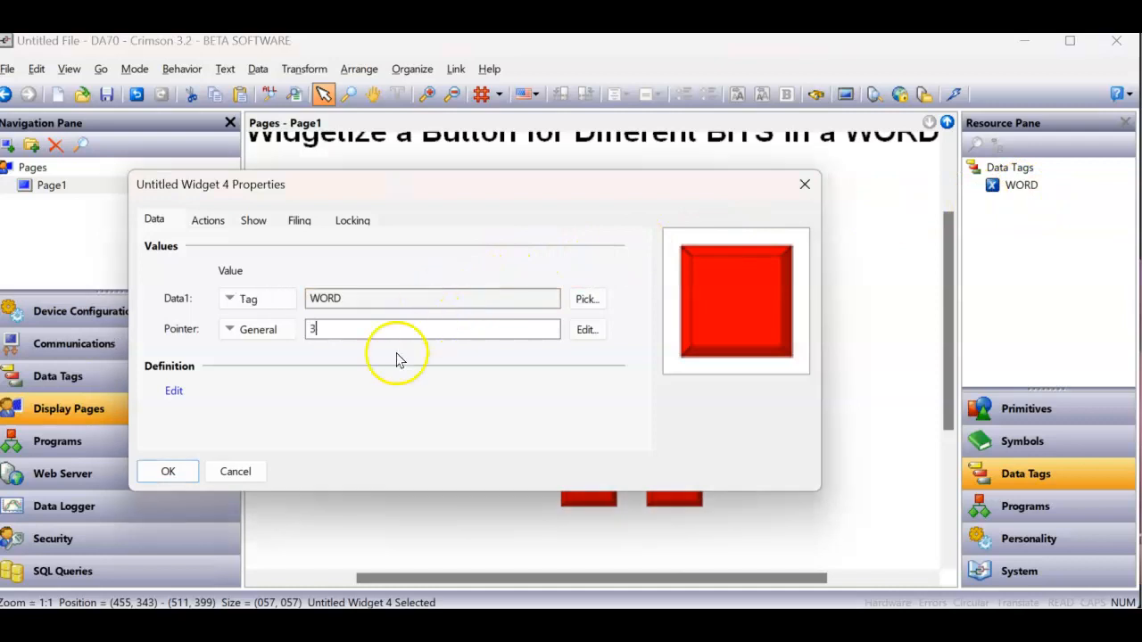
pyautogui.click(174, 471)
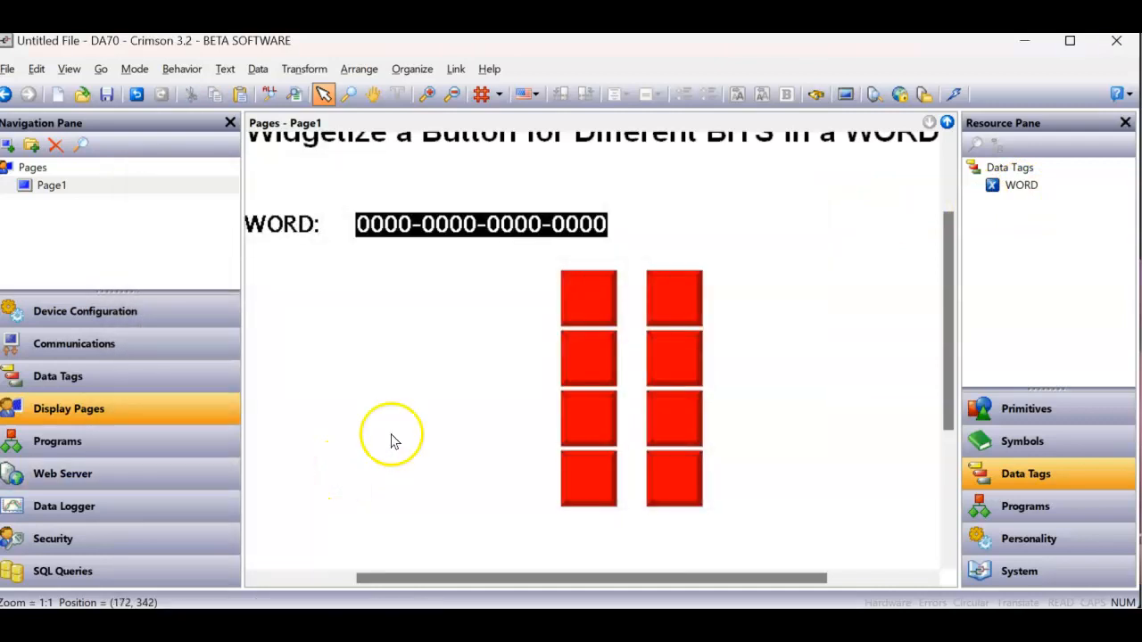
# - Download the database to the device, switch to the browser's remote view, and toggle each first-column button on and off
pyautogui.click(952, 95)
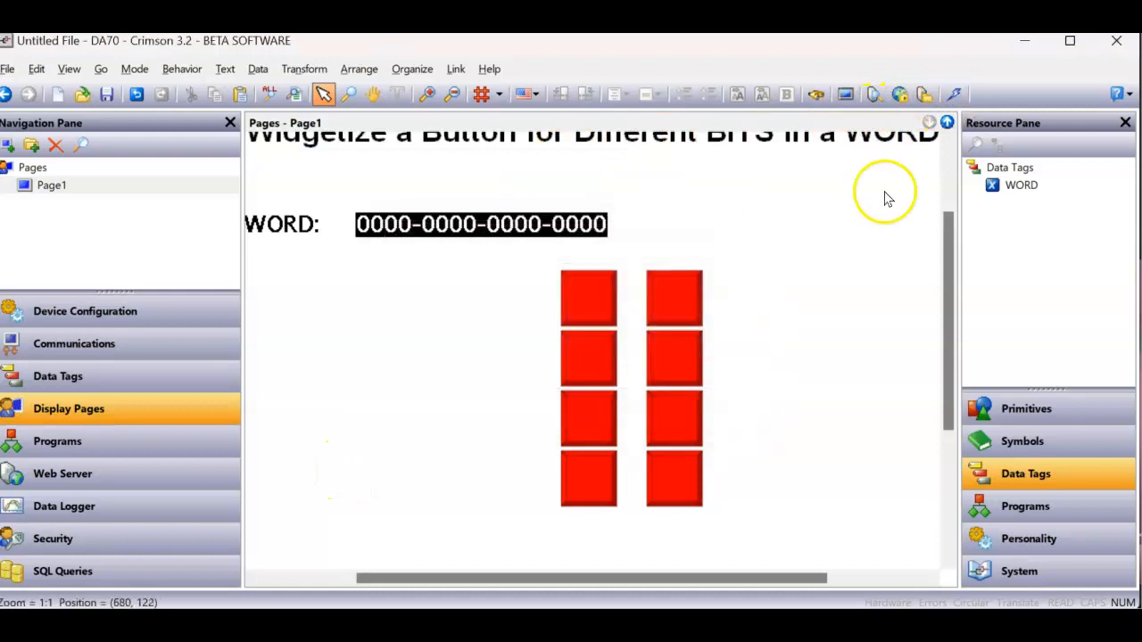
pyautogui.click(629, 627)
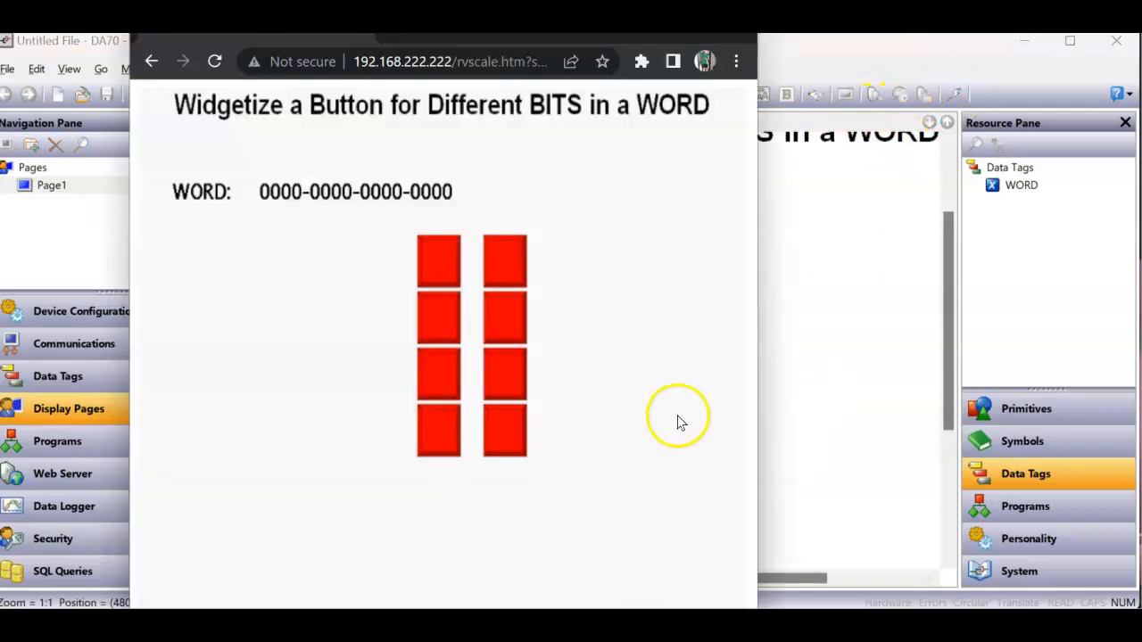
pyautogui.click(450, 251)
pyautogui.click(441, 307)
pyautogui.click(437, 359)
pyautogui.click(435, 419)
pyautogui.click(441, 380)
pyautogui.click(441, 319)
pyautogui.click(433, 267)
pyautogui.click(435, 432)
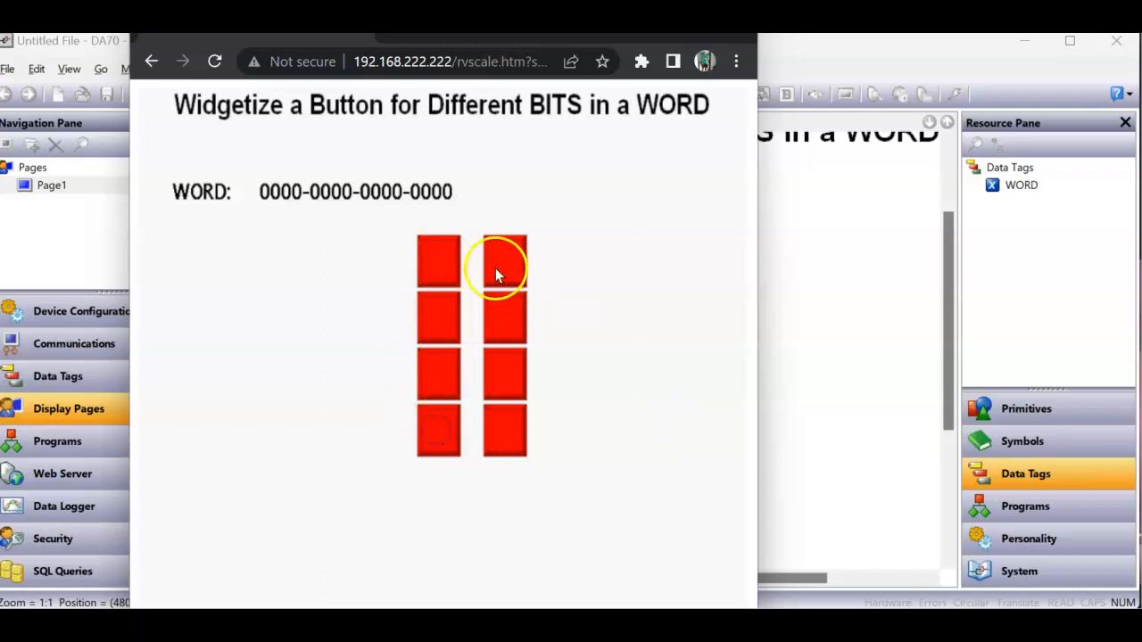
# - Test the second-column buttons in the remote view by toggling all four on and off, then the topmost one repeatedly
pyautogui.click(500, 258)
pyautogui.click(503, 317)
pyautogui.click(502, 372)
pyautogui.click(512, 420)
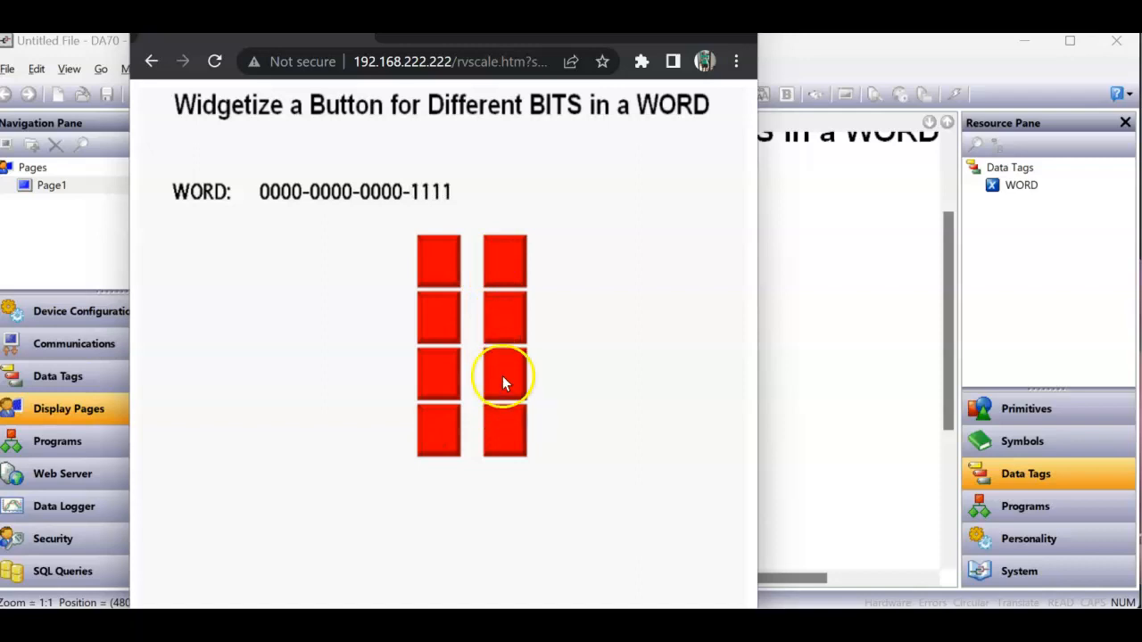
pyautogui.click(506, 434)
pyautogui.click(512, 378)
pyautogui.click(511, 298)
pyautogui.click(506, 254)
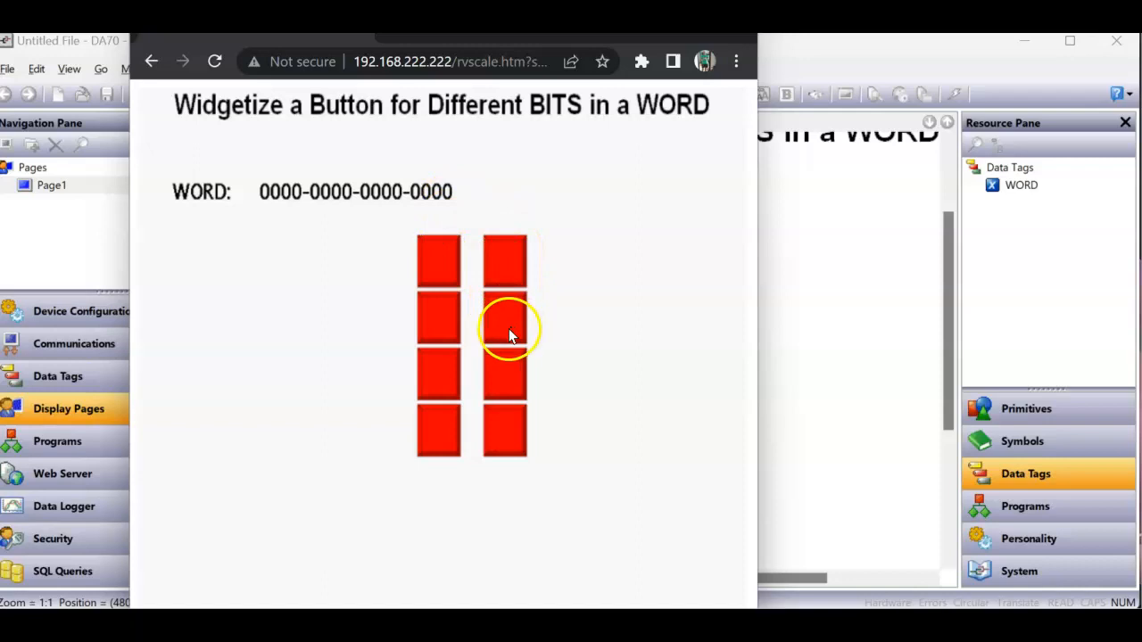
pyautogui.click(504, 253)
pyautogui.click(504, 254)
pyautogui.click(504, 253)
pyautogui.click(505, 259)
# - Switch back to Crimson and open the properties of the bevel inside the topmost widget of the second column
pyautogui.click(866, 433)
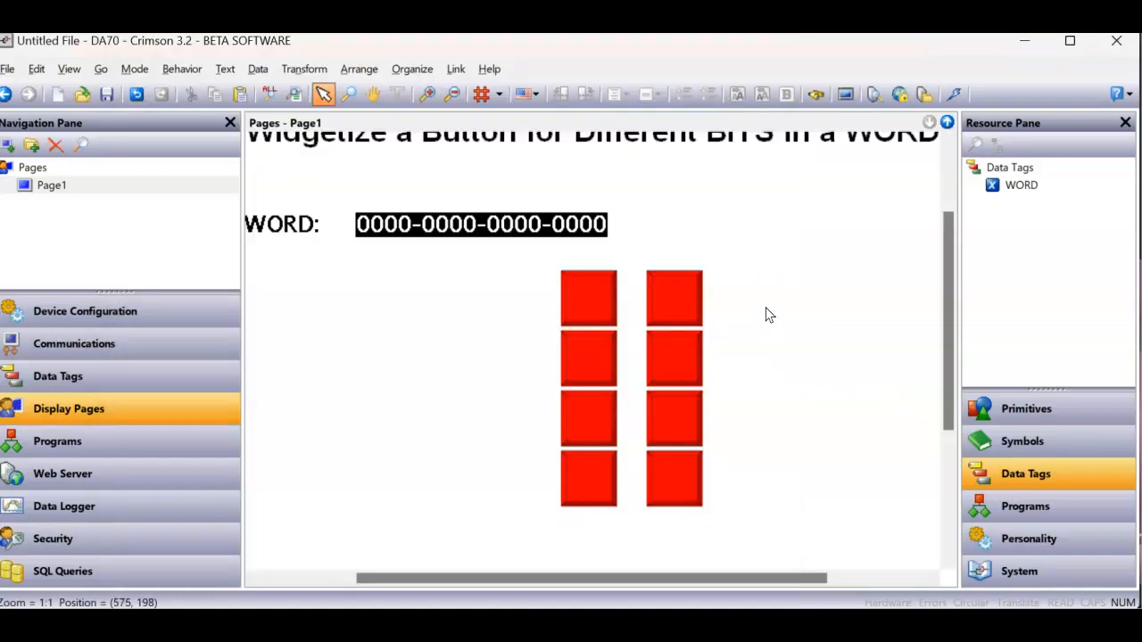
pyautogui.click(688, 297)
pyautogui.click(690, 306)
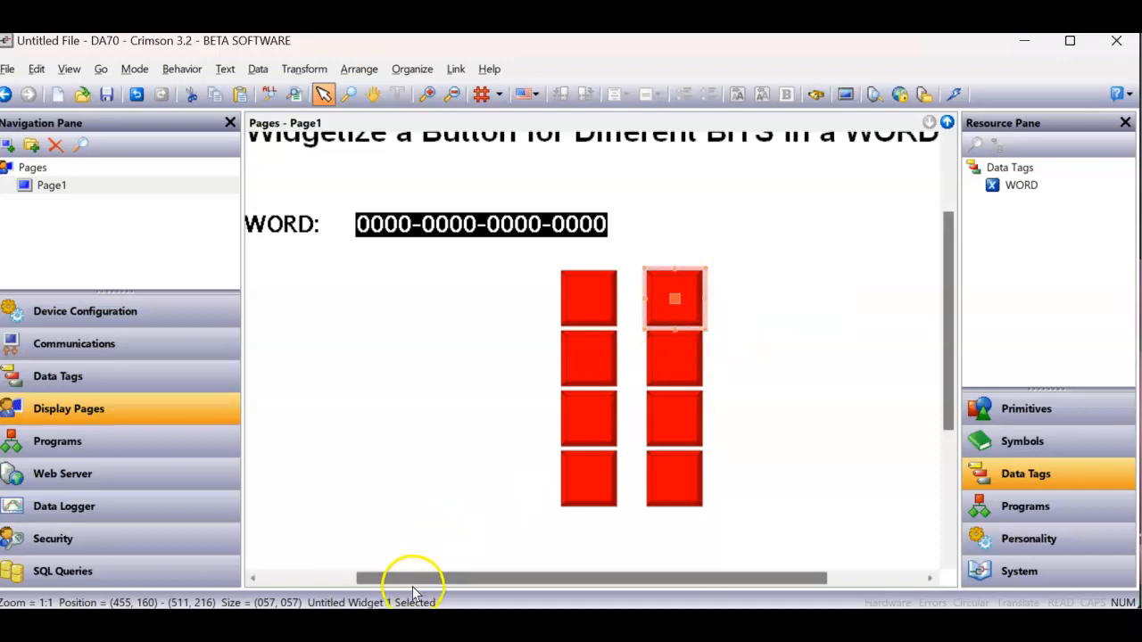
pyautogui.doubleClick(684, 303)
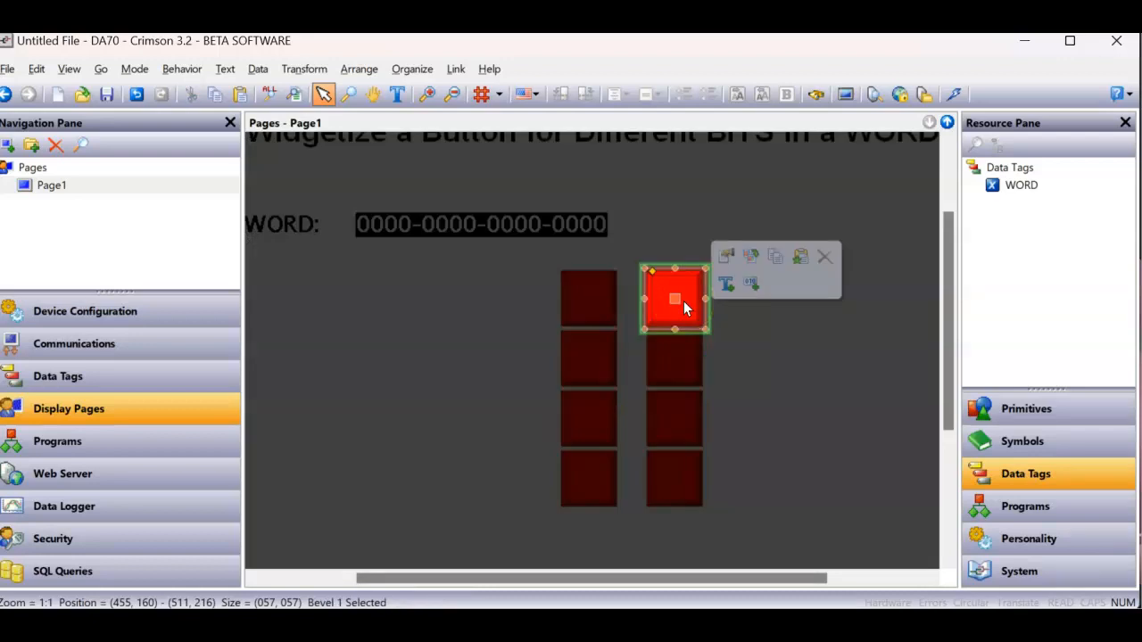
pyautogui.rightClick(681, 301)
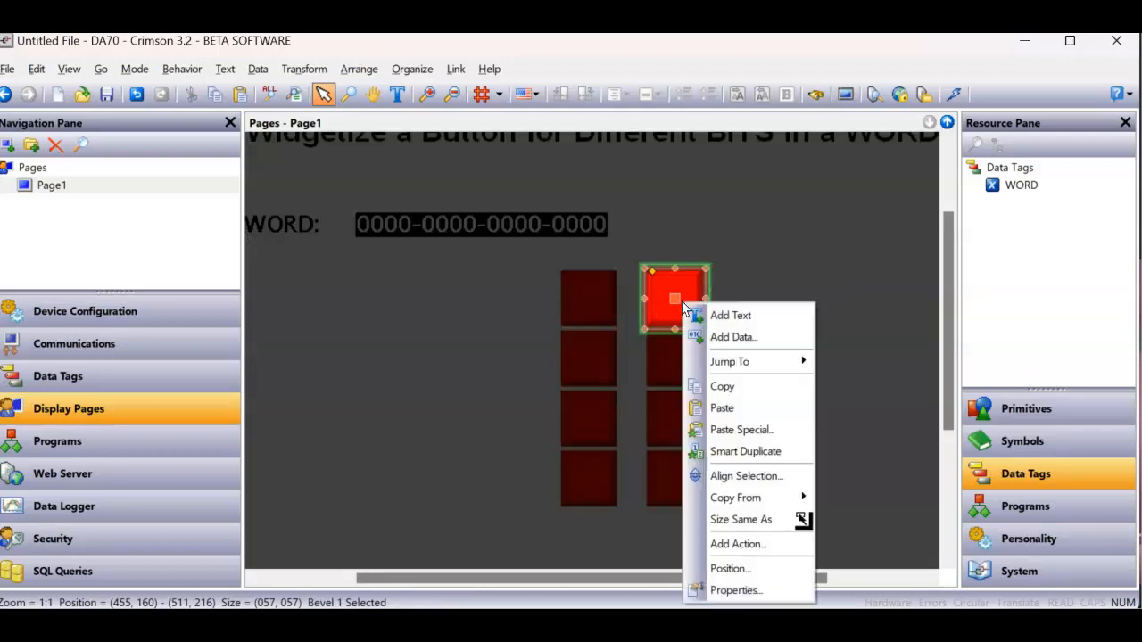
pyautogui.click(743, 591)
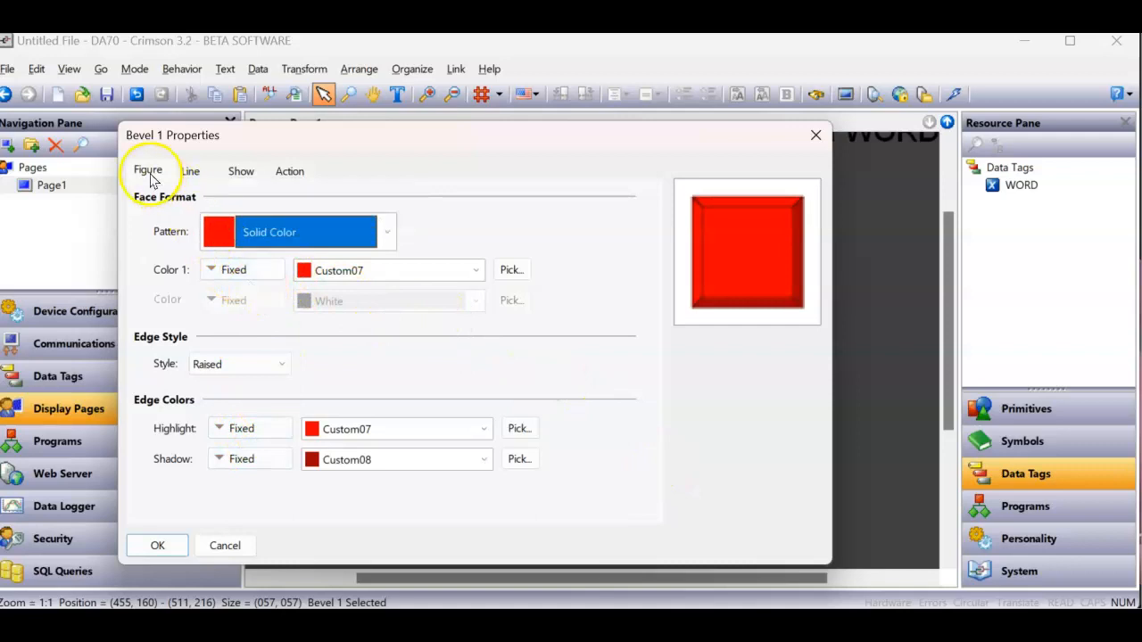
# - Set the bevel's face Color 1 to 2-State controlled by Data1.Pointer, green when on and red when off, without creating a Pointer tag
pyautogui.click(250, 271)
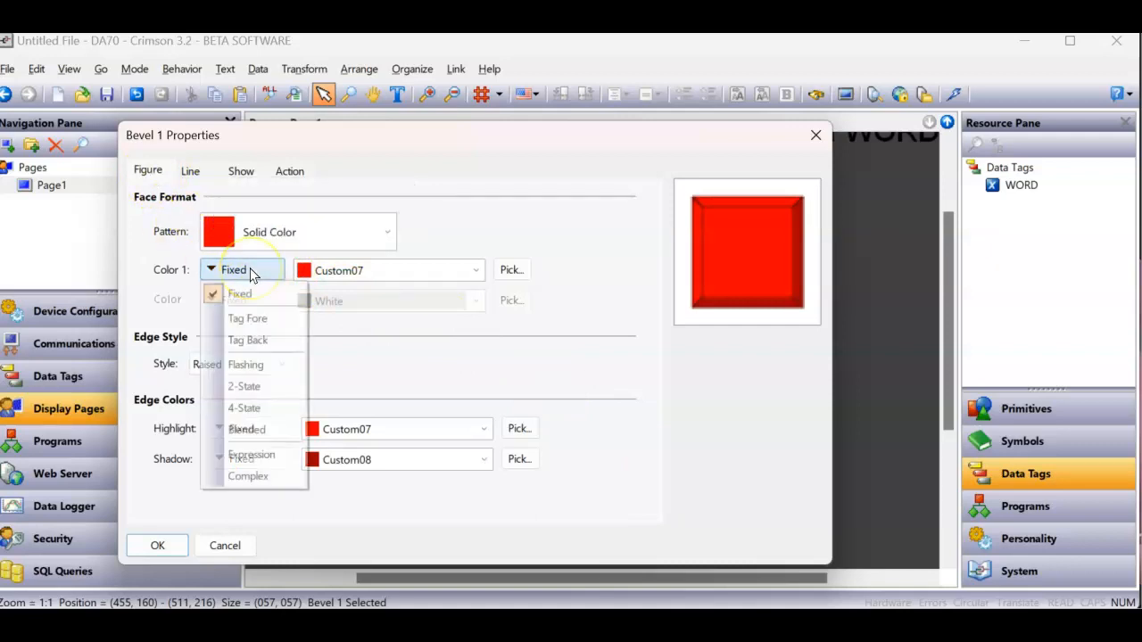
pyautogui.click(244, 386)
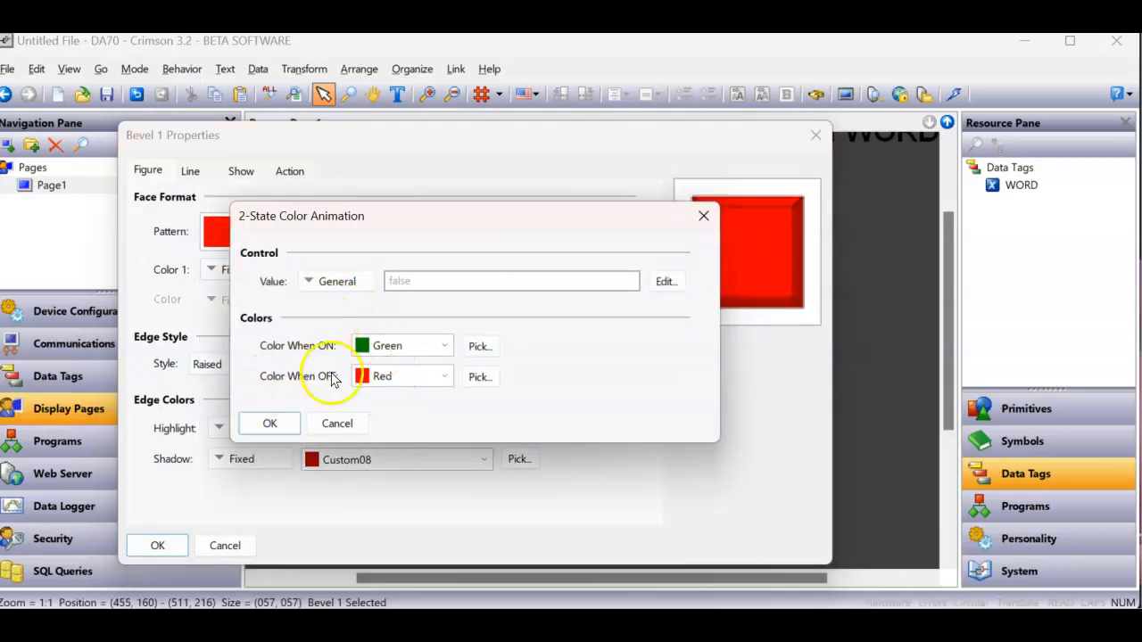
pyautogui.click(412, 282)
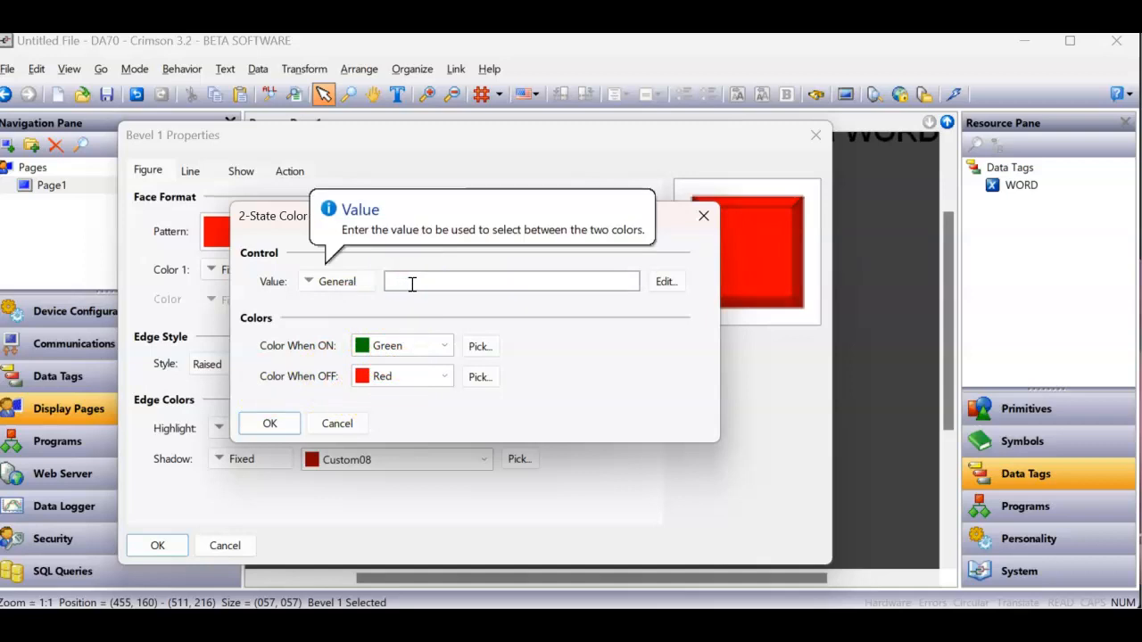
pyautogui.write('Data1.Pointer')
pyautogui.press('Return')
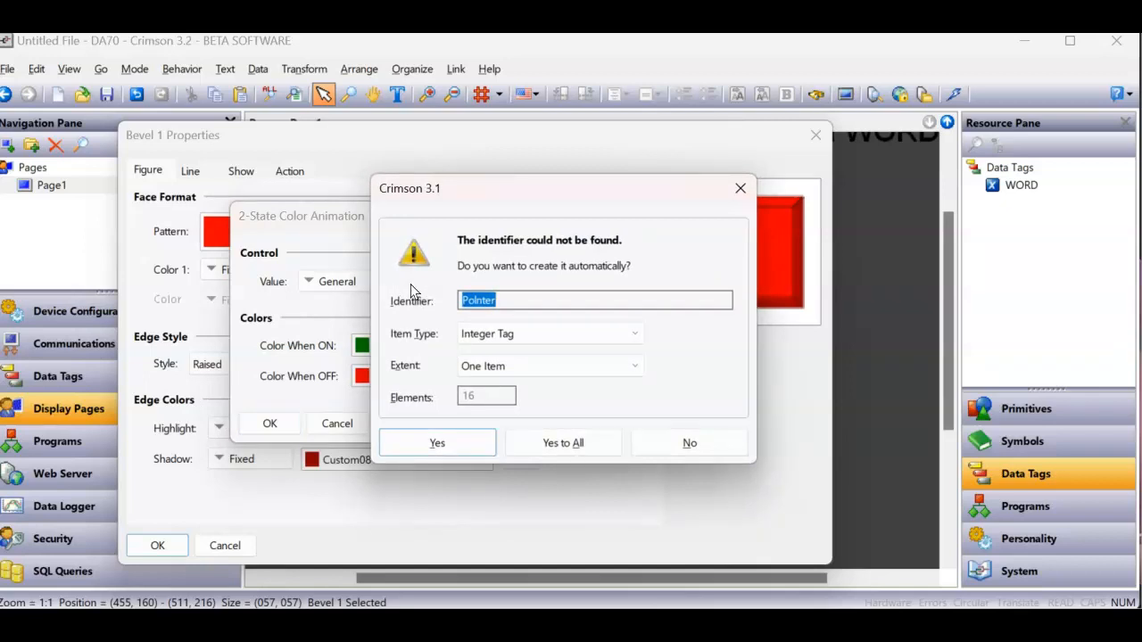
pyautogui.click(699, 445)
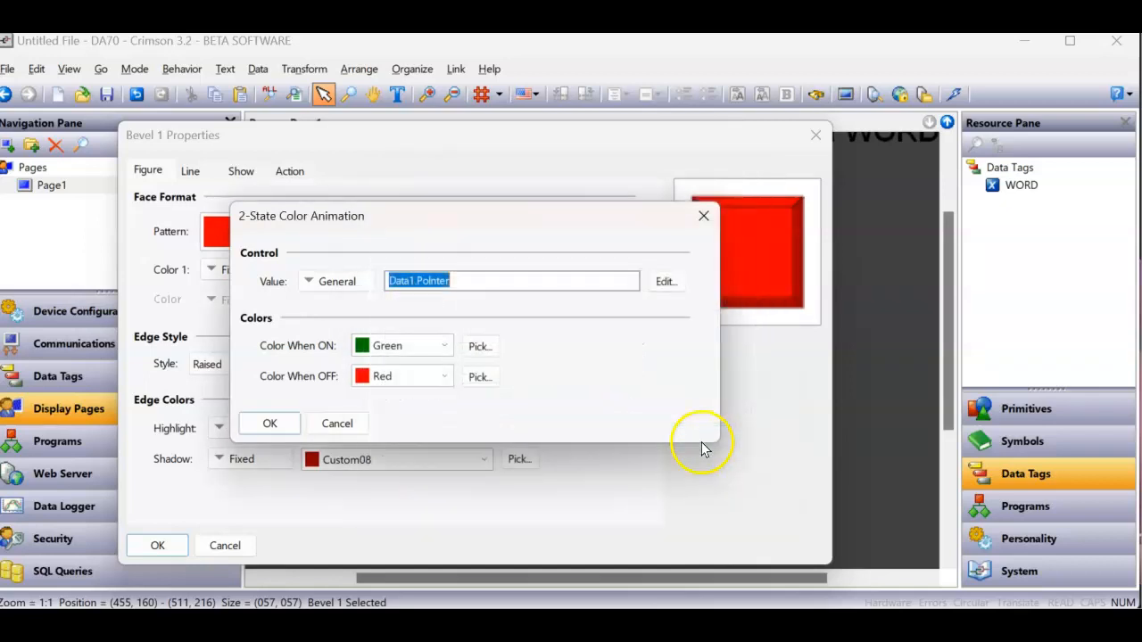
pyautogui.click(478, 281)
pyautogui.press('BackSpace')
pyautogui.press('BackSpace')
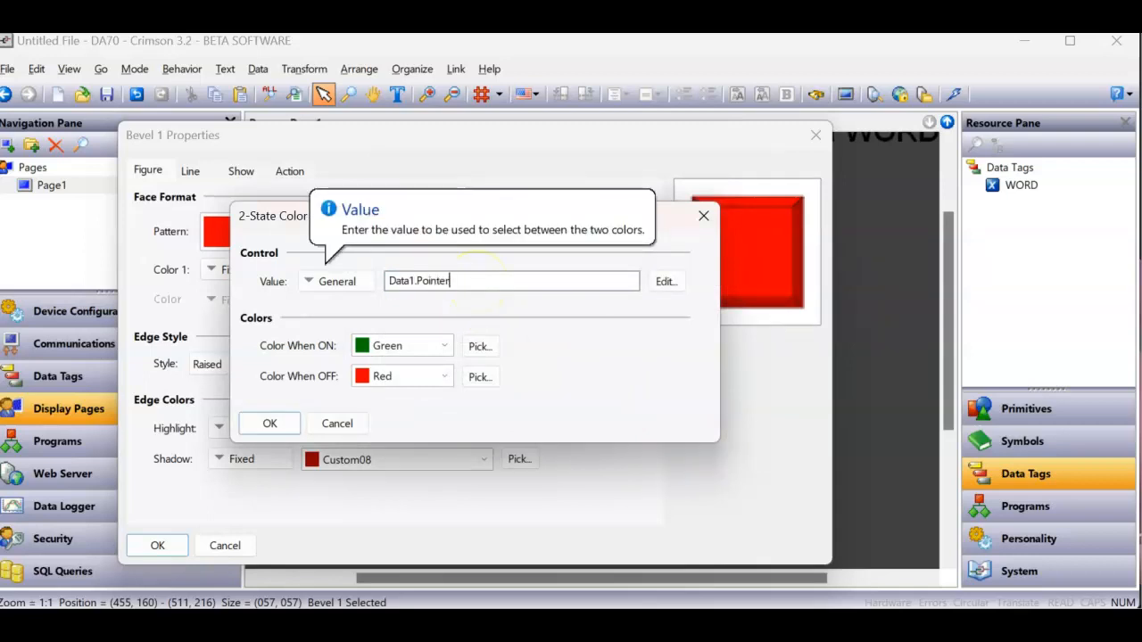
pyautogui.press('Return')
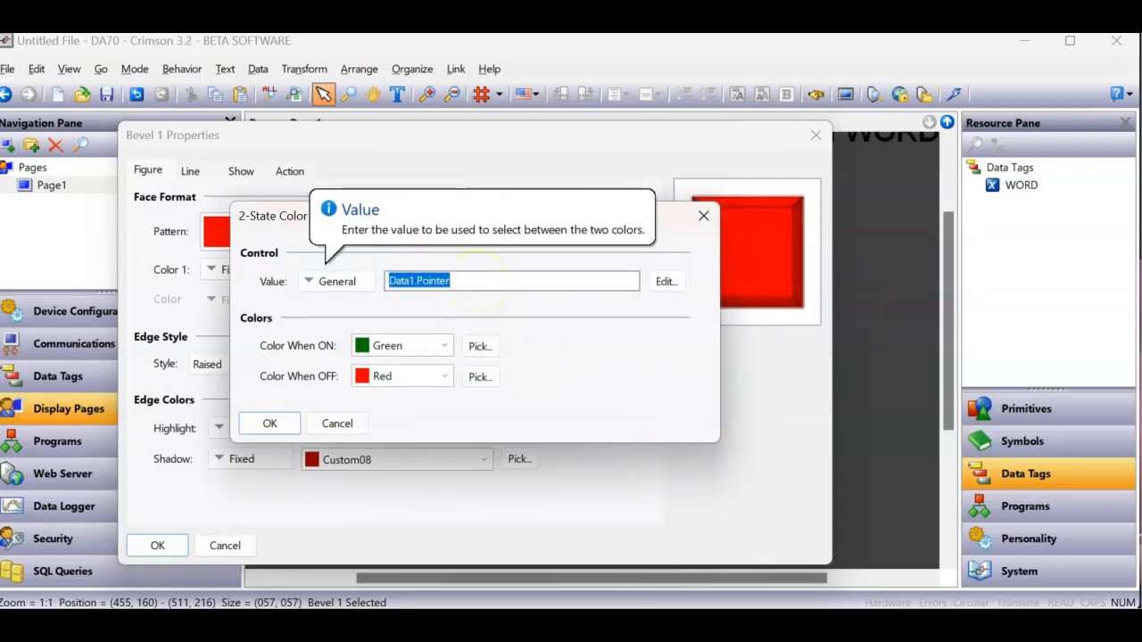
pyautogui.click(277, 424)
# - Set the bevel's edge Highlight to 2-State green/red controlled by Data1.Pointer, and copy that expression for reuse
pyautogui.click(253, 430)
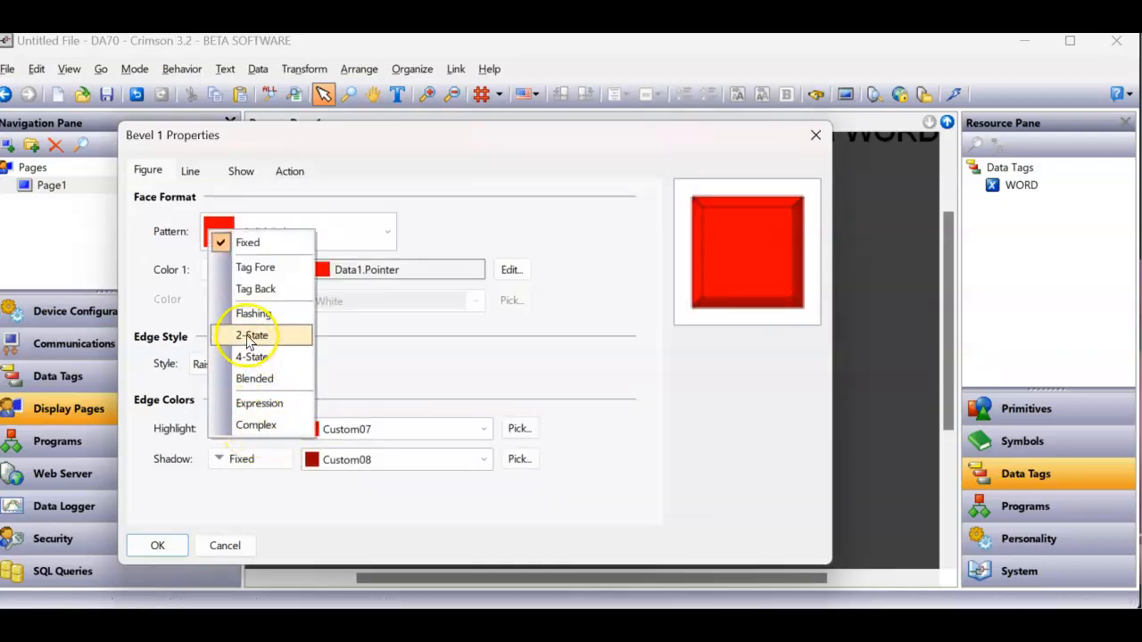
pyautogui.click(250, 337)
pyautogui.click(434, 280)
pyautogui.write('Data1')
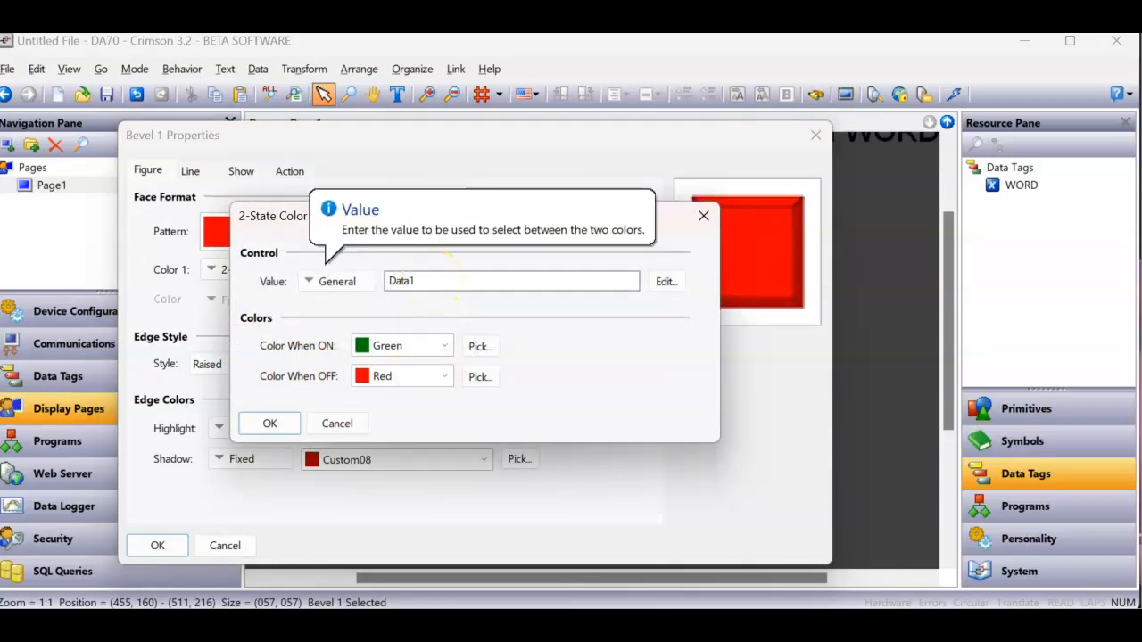
pyautogui.write('.Pointer')
pyautogui.press('Return')
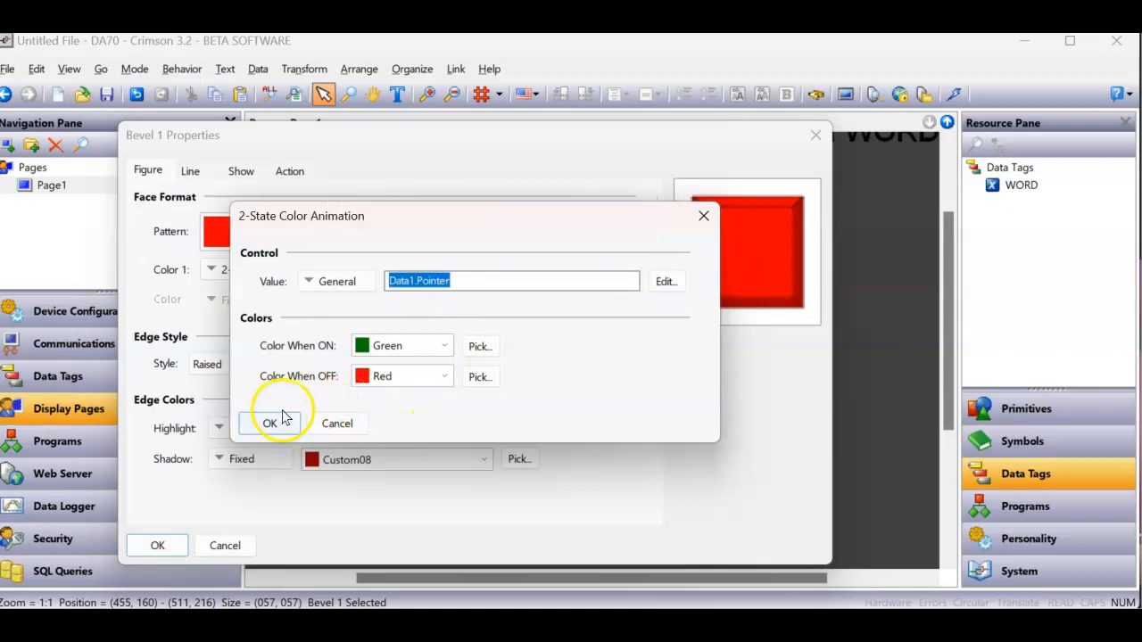
pyautogui.rightClick(403, 280)
pyautogui.click(443, 341)
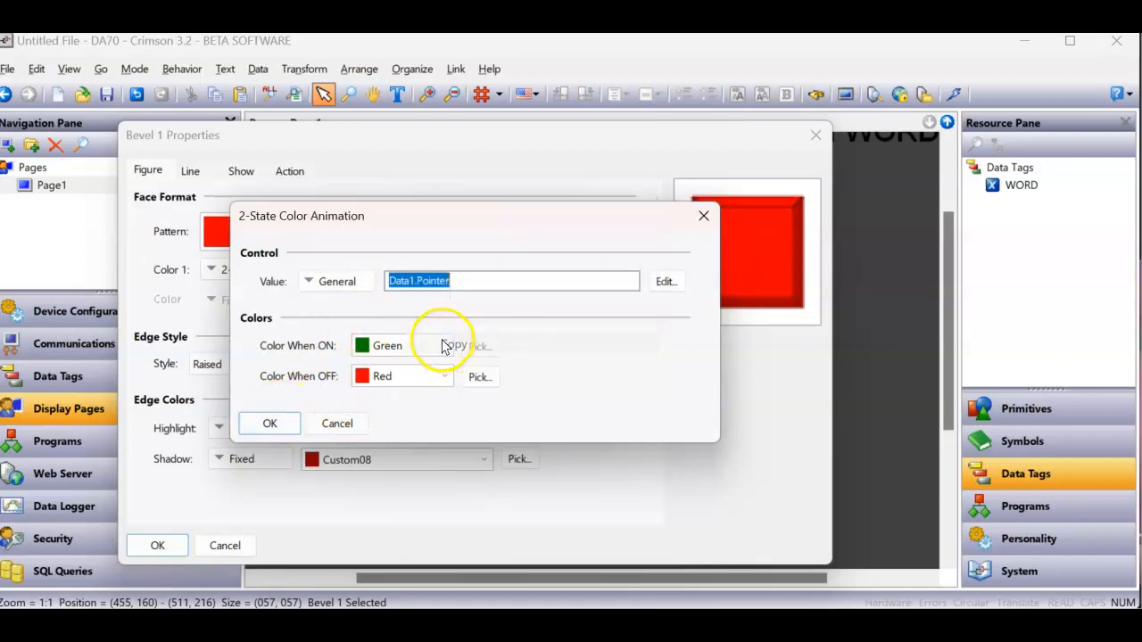
pyautogui.click(270, 423)
# - Set the bevel's edge Shadow to 2-State green/red controlled by Data1.Pointer, apply the properties, and exit the widget's inner editing
pyautogui.click(268, 461)
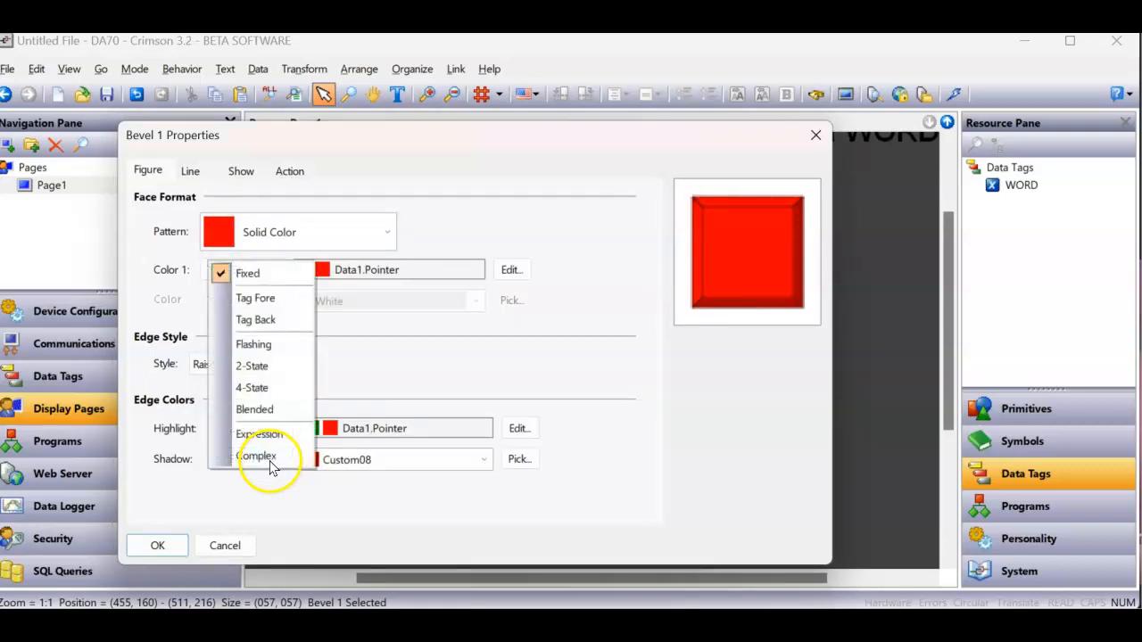
pyautogui.click(251, 365)
pyautogui.click(416, 280)
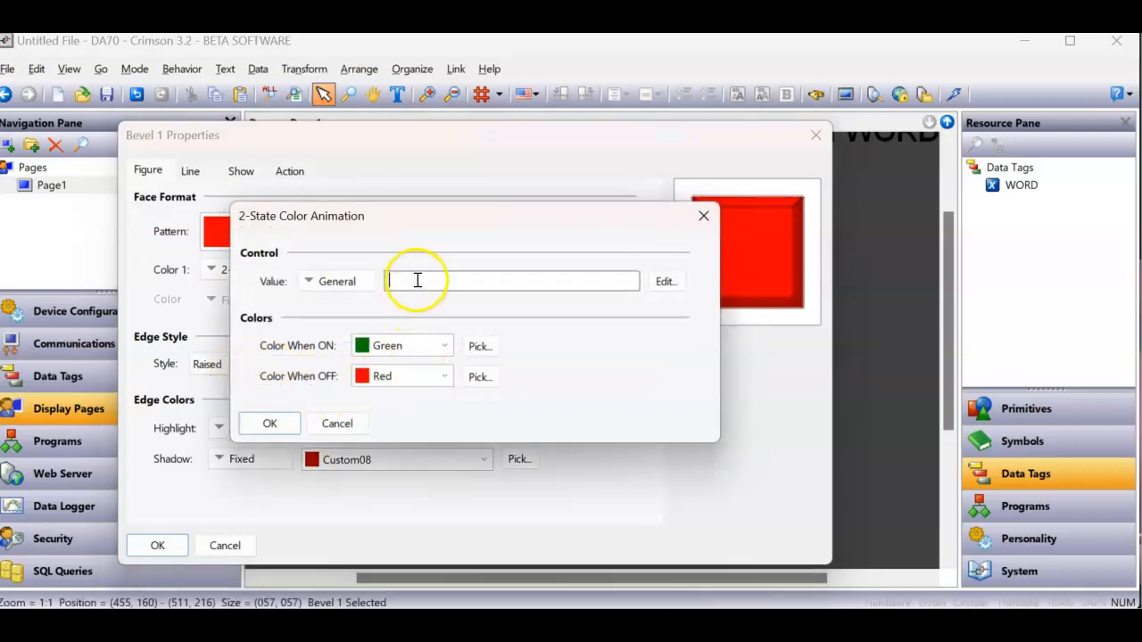
pyautogui.hotkey('ctrl', 'v')
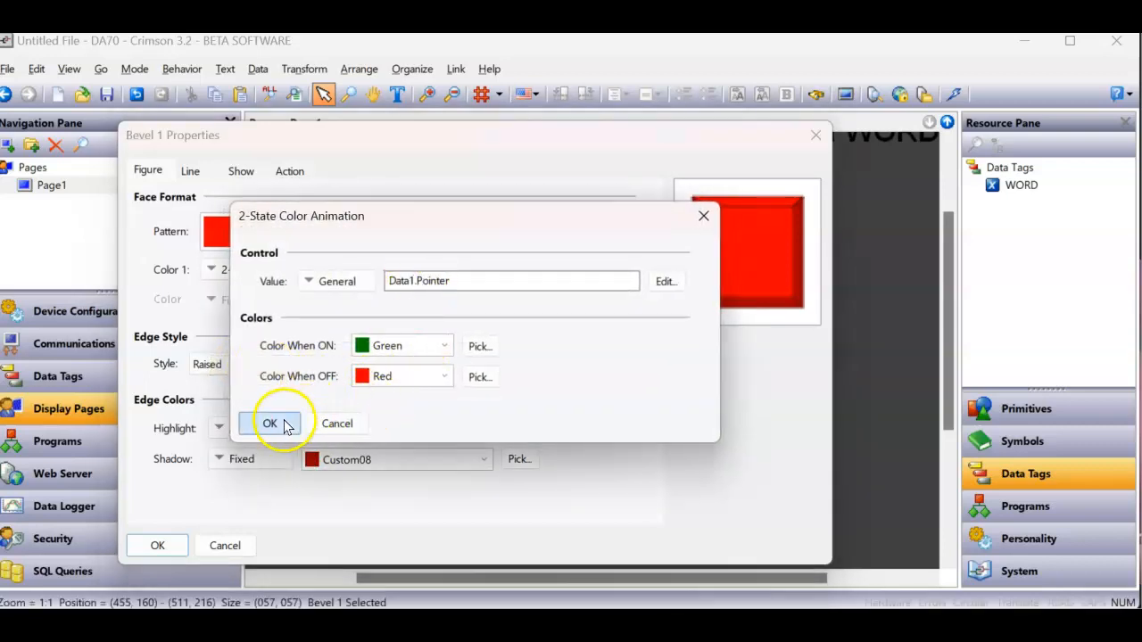
pyautogui.click(272, 423)
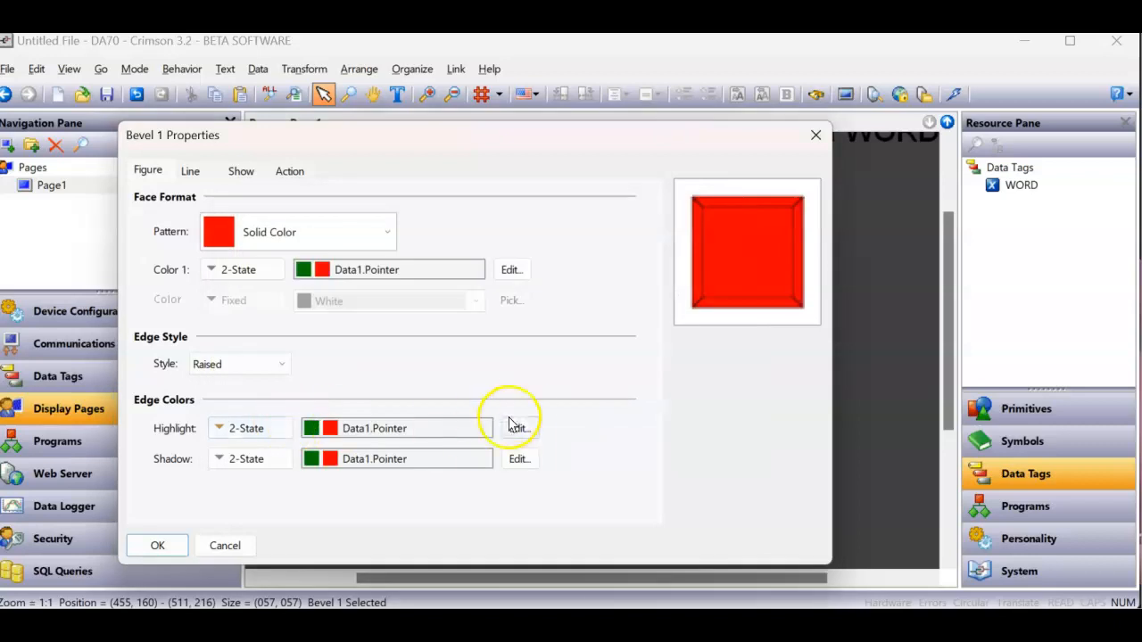
pyautogui.click(291, 171)
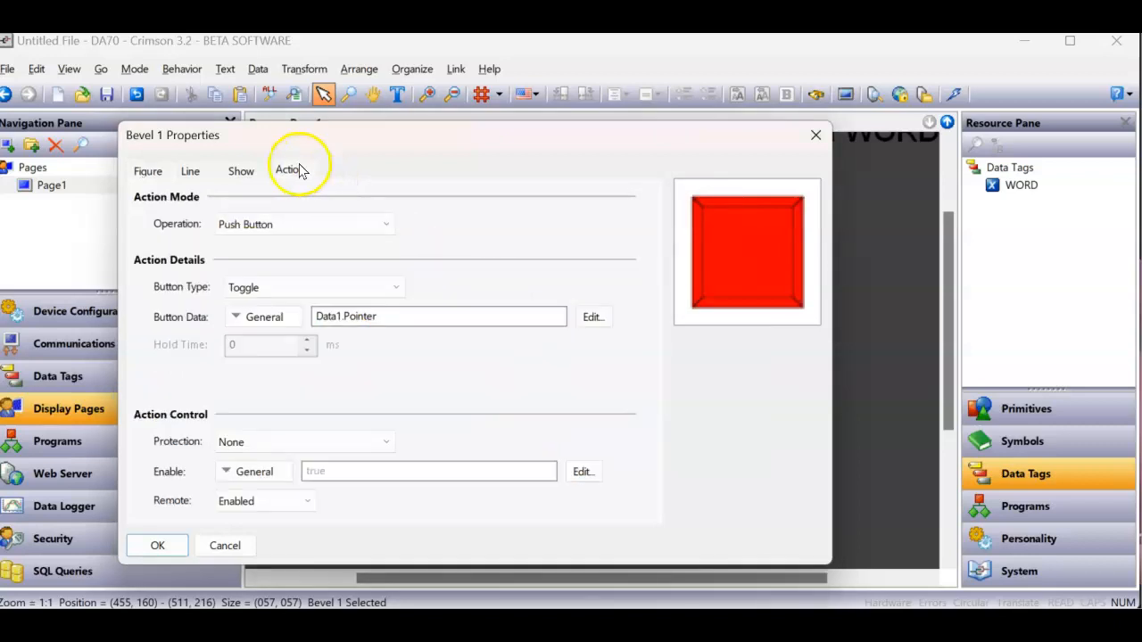
pyautogui.click(159, 546)
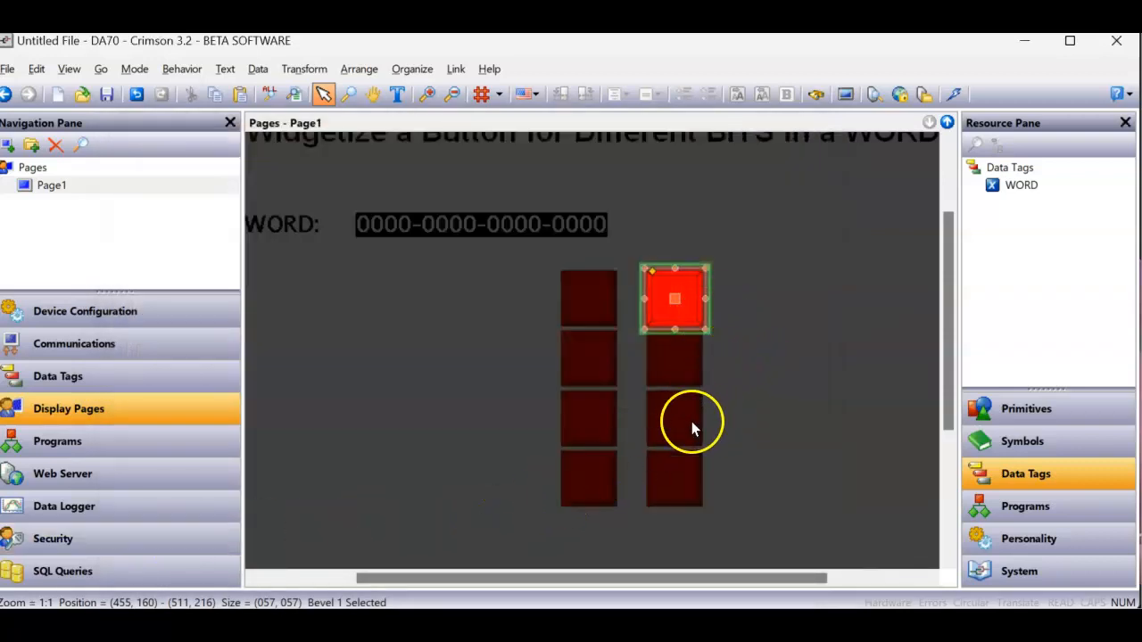
pyautogui.click(736, 439)
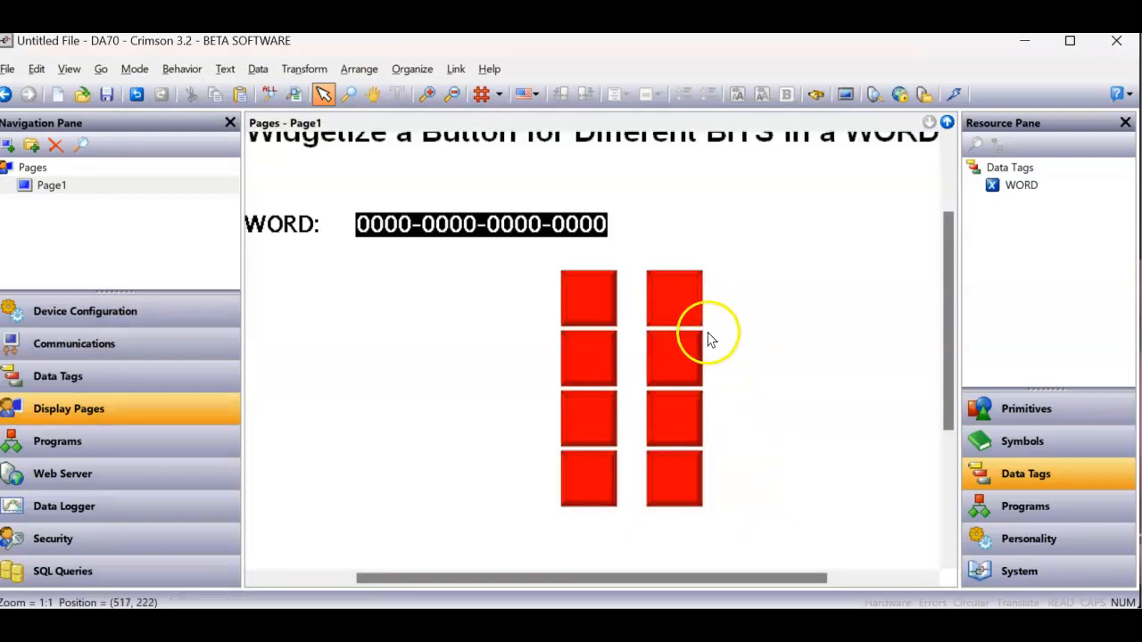
# - Replace the three lower widgets in the second column with three smart duplicates of the topmost widget
pyautogui.moveTo(732, 323); pyautogui.dragTo(620, 532)
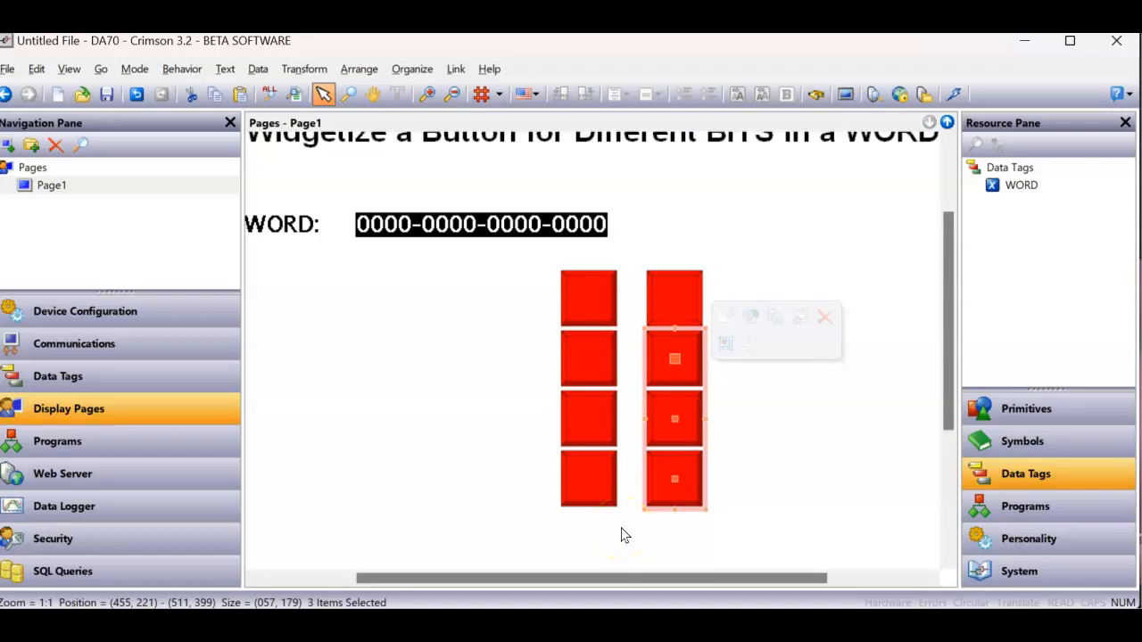
pyautogui.press('Delete')
pyautogui.rightClick(676, 300)
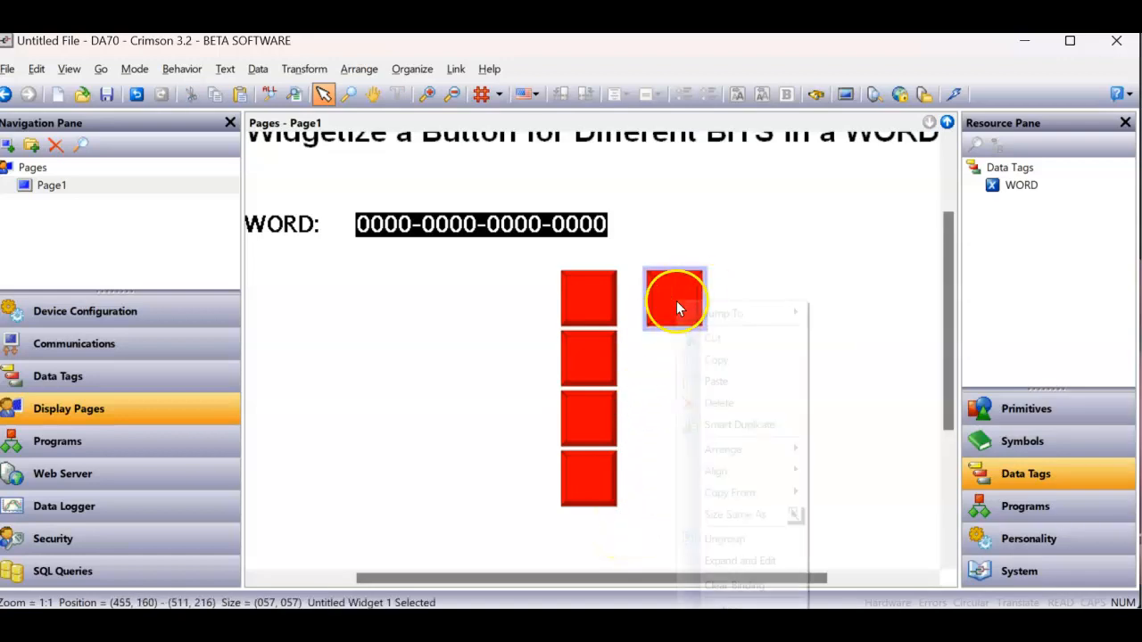
pyautogui.click(725, 424)
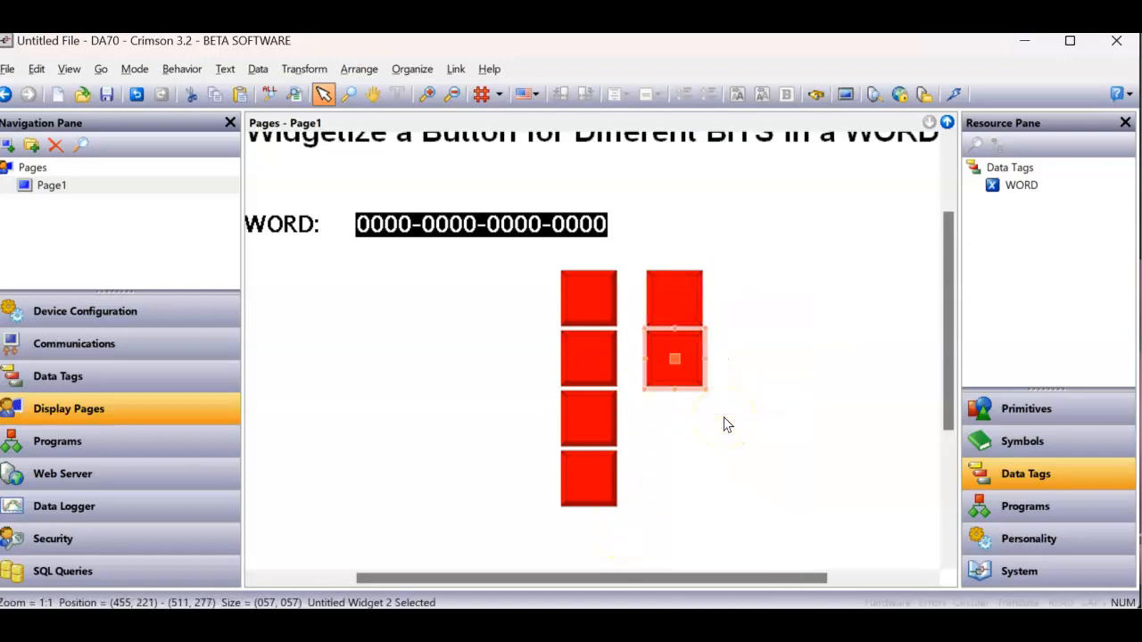
pyautogui.hotkey('ctrl', 'd')
pyautogui.hotkey('ctrl', 'd')
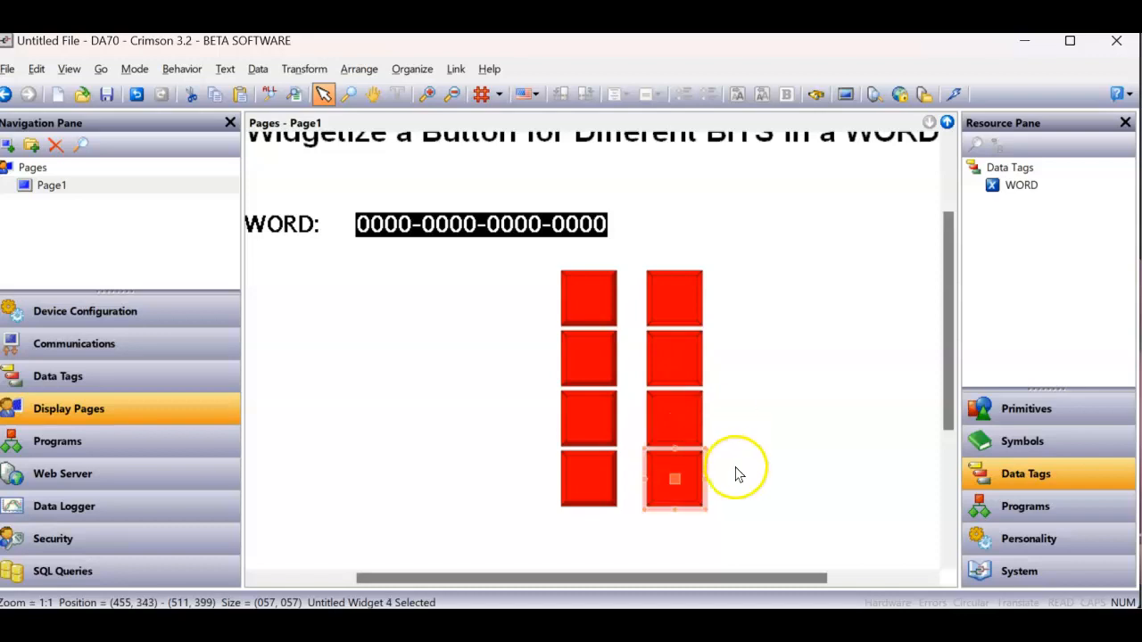
# - Set the Pointer value of the second column's second widget to 1
pyautogui.rightClick(684, 358)
pyautogui.click(734, 346)
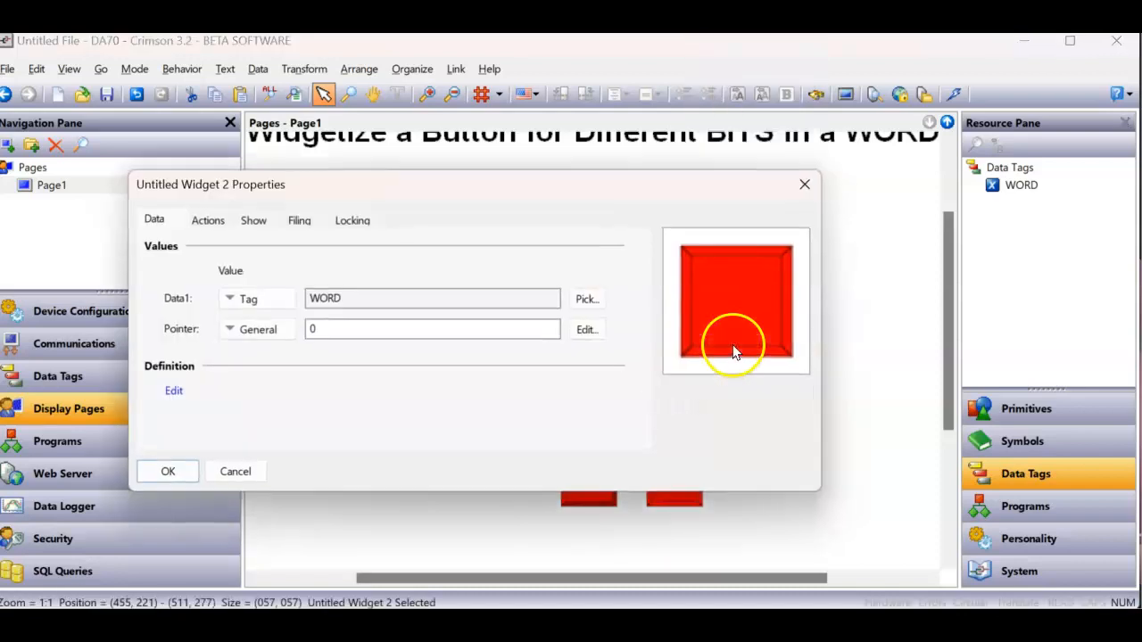
pyautogui.moveTo(413, 321); pyautogui.dragTo(305, 319)
pyautogui.write('1')
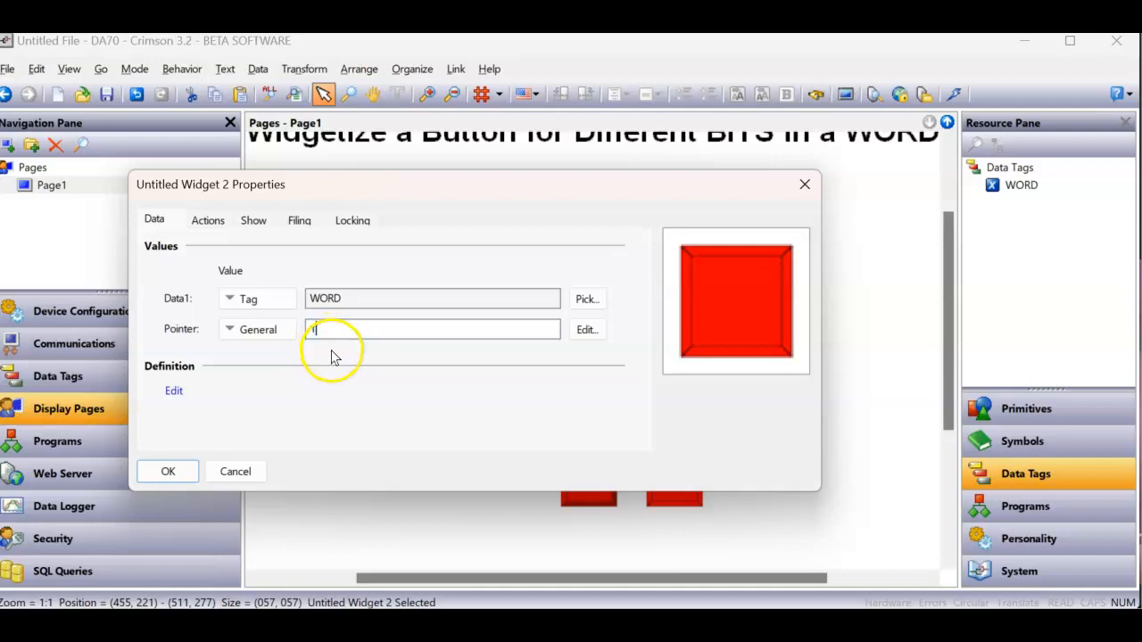
pyautogui.click(167, 471)
# - Set the Pointer value of the second column's third widget to 2
pyautogui.rightClick(664, 434)
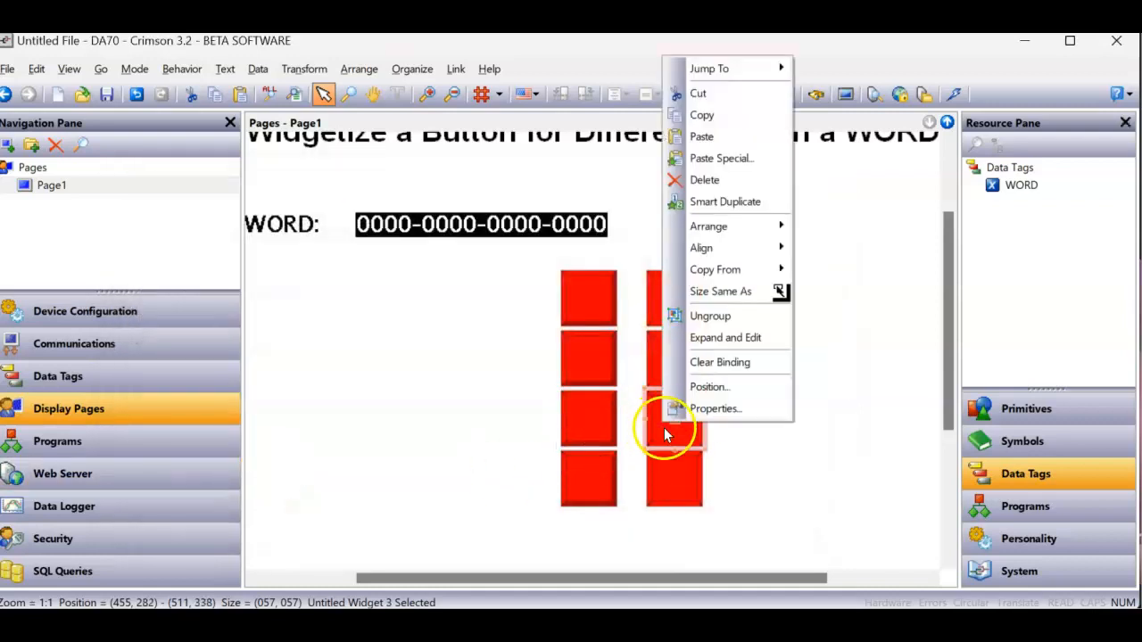
pyautogui.click(699, 409)
pyautogui.moveTo(334, 328); pyautogui.dragTo(248, 330)
pyautogui.write('2')
pyautogui.click(168, 471)
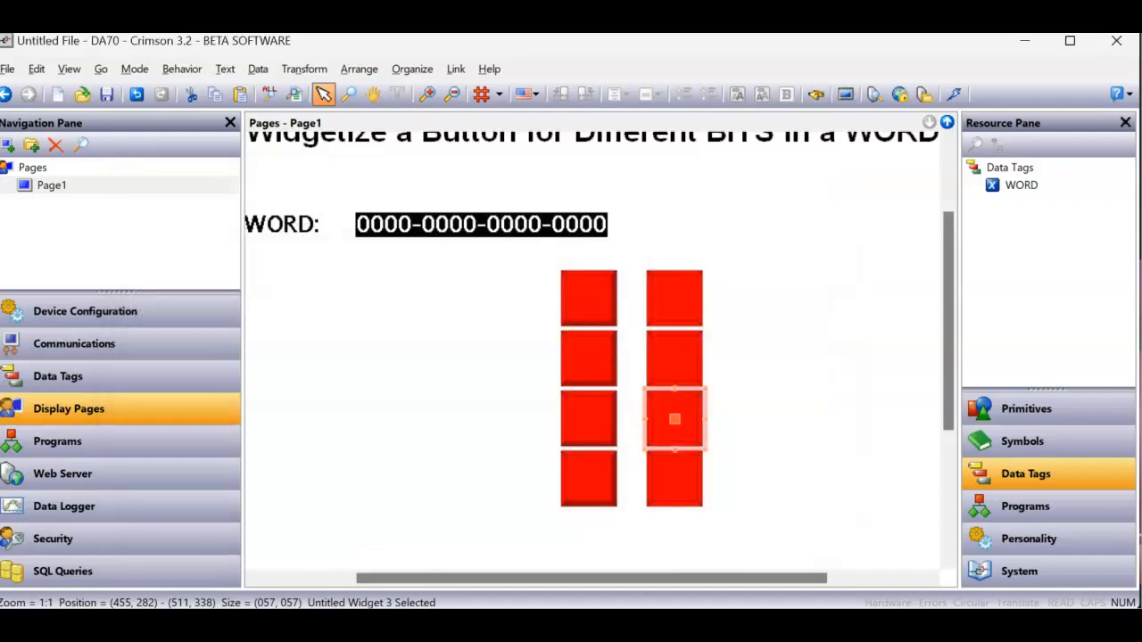
# - Set the Pointer value of the second column's bottom widget to 3
pyautogui.rightClick(673, 486)
pyautogui.click(696, 473)
pyautogui.moveTo(339, 328); pyautogui.dragTo(267, 327)
pyautogui.write('3')
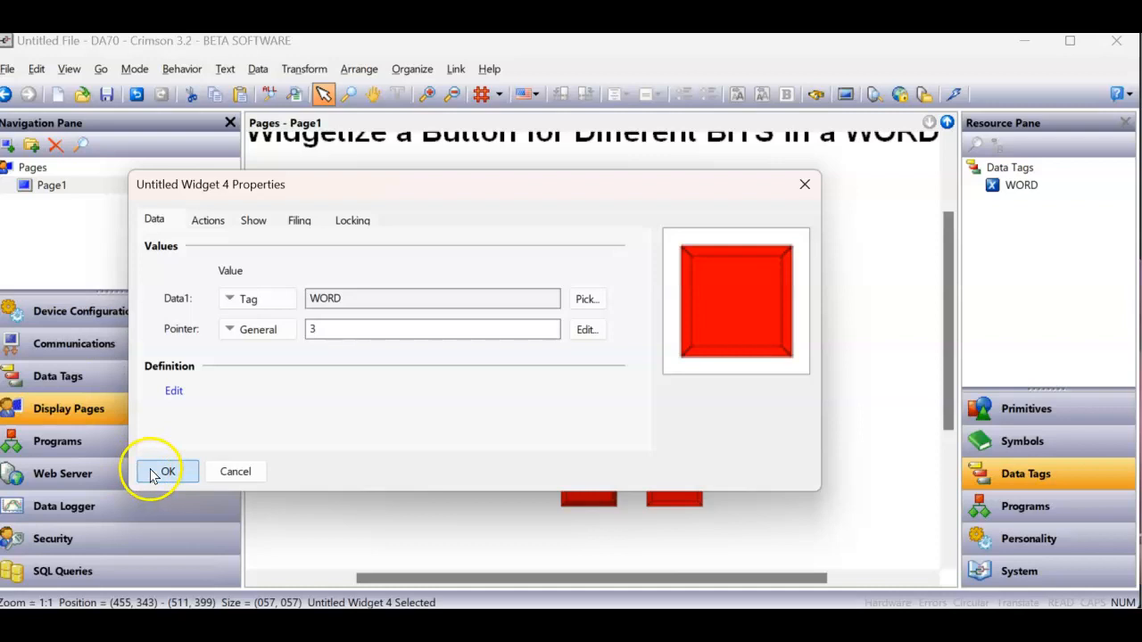
pyautogui.click(165, 471)
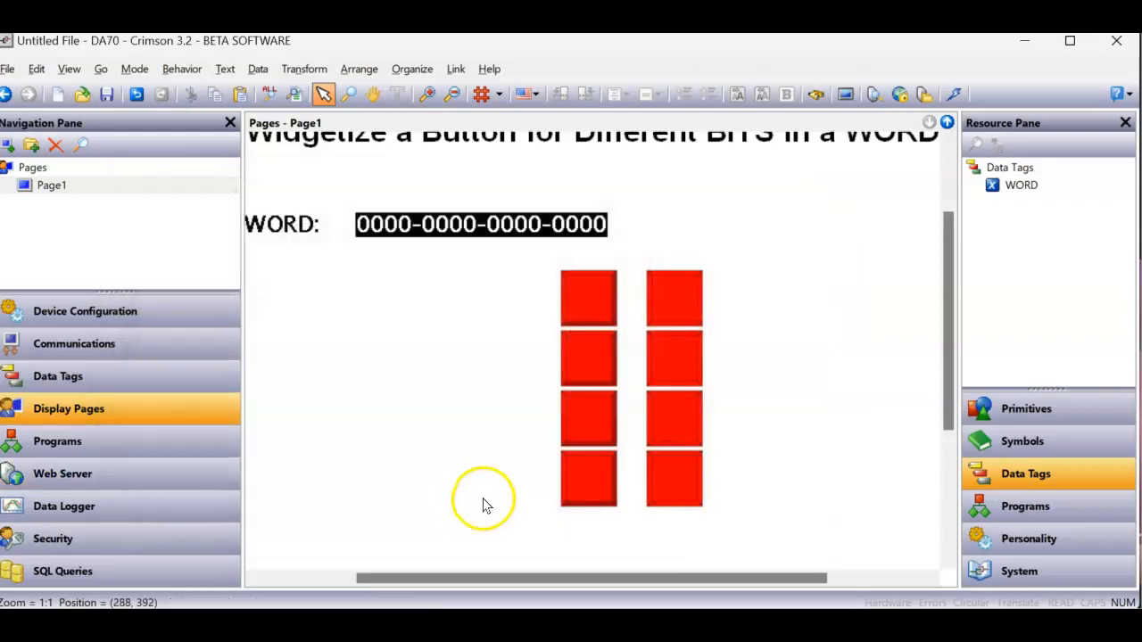
# - Download the database to the device and toggle the second column's four buttons on and off in the browser's remote view
pyautogui.click(957, 100)
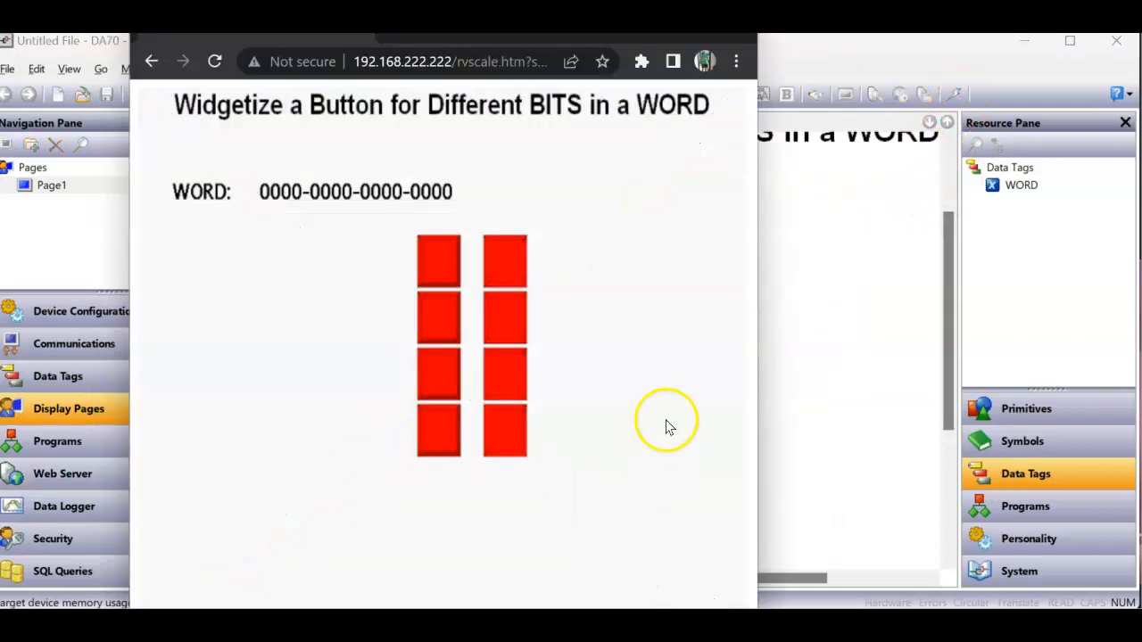
pyautogui.click(509, 254)
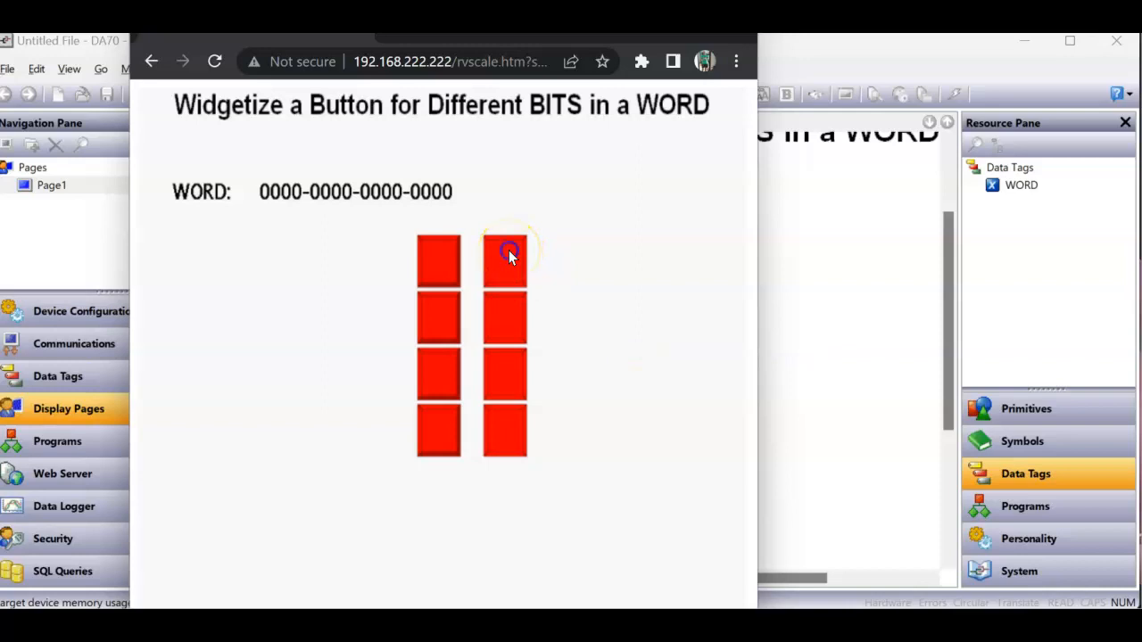
pyautogui.click(499, 317)
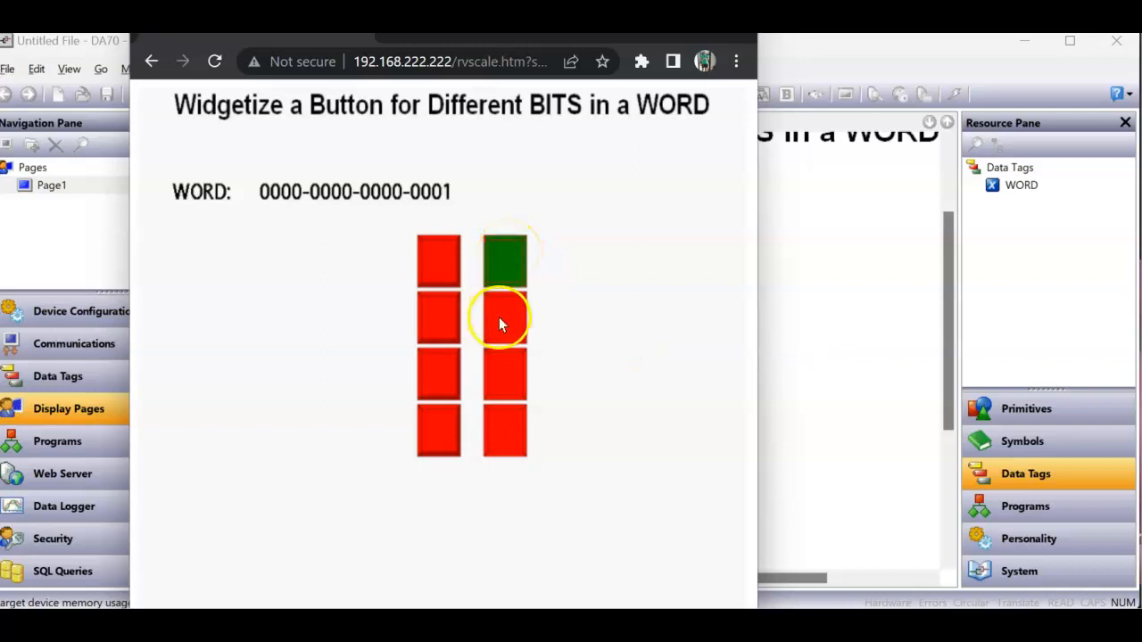
pyautogui.click(496, 380)
pyautogui.click(502, 437)
pyautogui.click(496, 380)
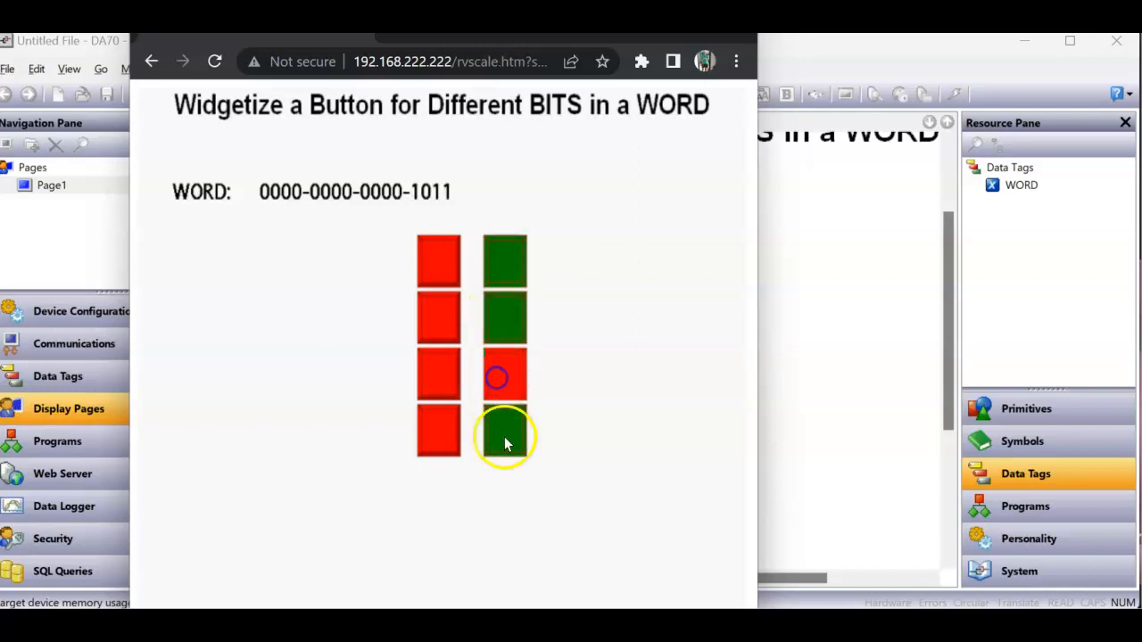
pyautogui.click(504, 437)
pyautogui.click(493, 308)
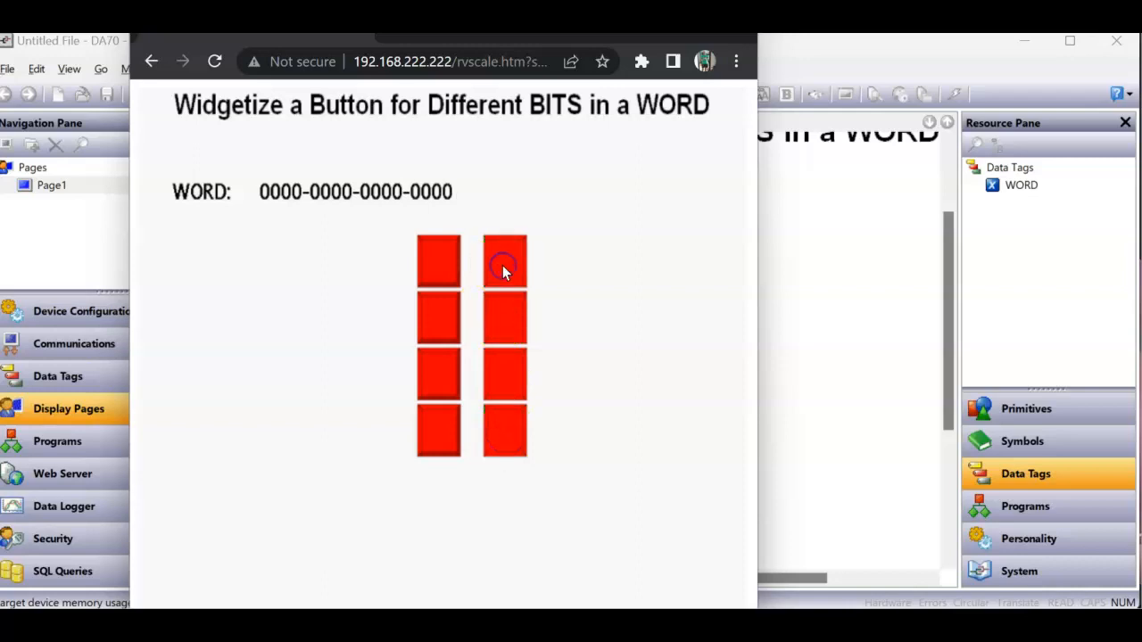
# - Compare button behaviour in the remote view by toggling the first column's upper two buttons and the second column's top button
pyautogui.click(436, 259)
pyautogui.click(436, 258)
pyautogui.click(436, 259)
pyautogui.click(515, 263)
pyautogui.click(441, 254)
pyautogui.click(442, 257)
pyautogui.click(443, 313)
pyautogui.click(442, 313)
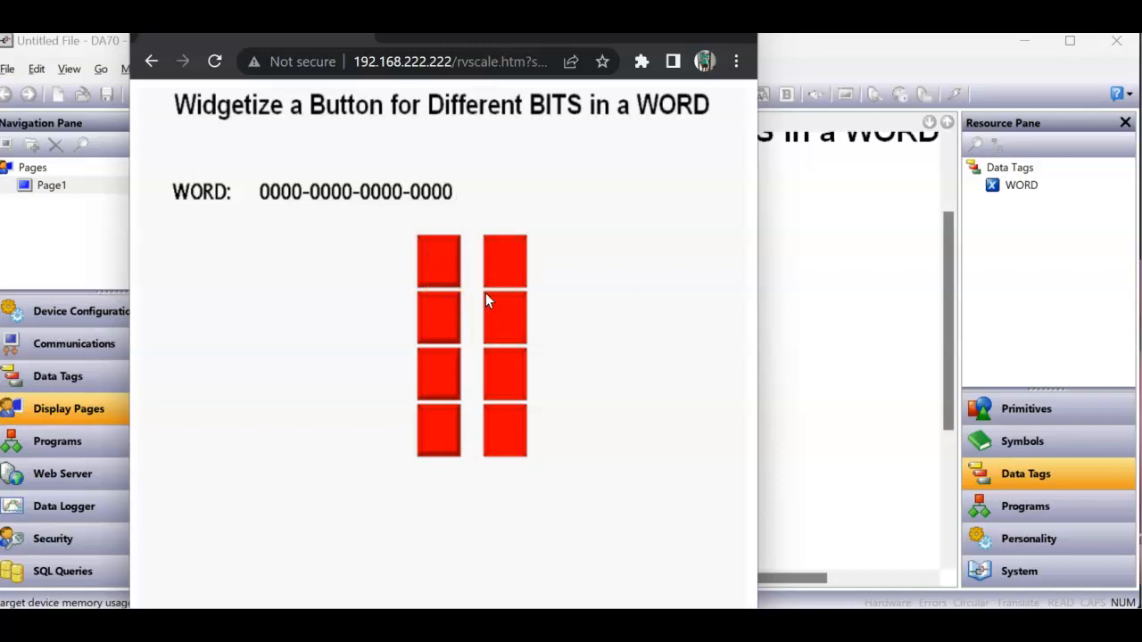
# - Switch back to Crimson and delete the three lower widgets in the second column
pyautogui.click(869, 406)
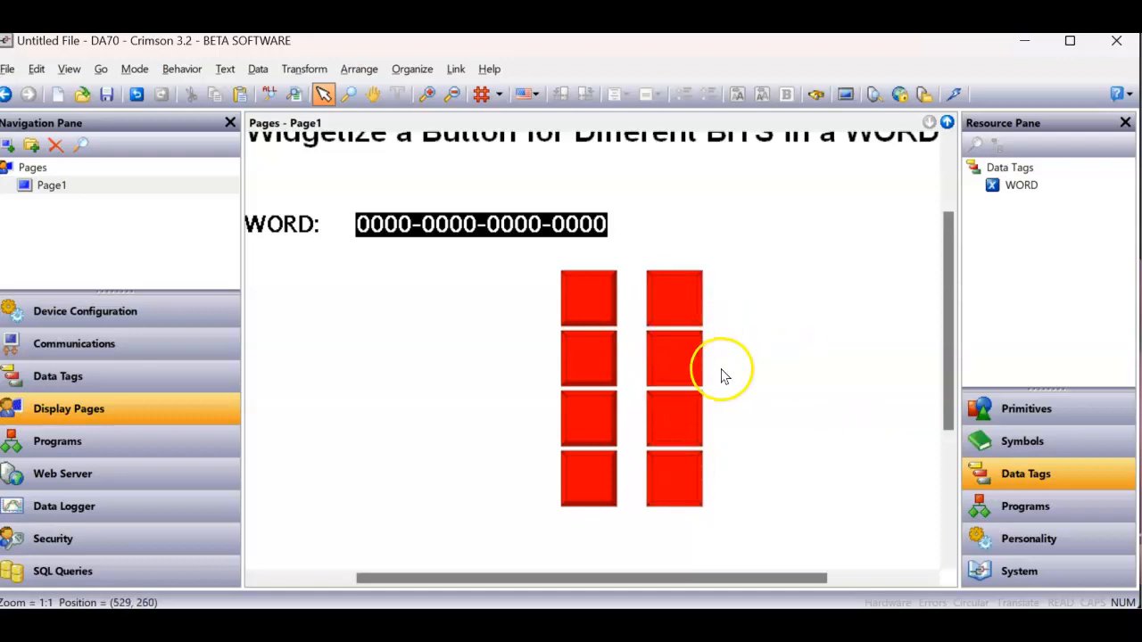
pyautogui.moveTo(729, 322); pyautogui.dragTo(630, 540)
pyautogui.press('Delete')
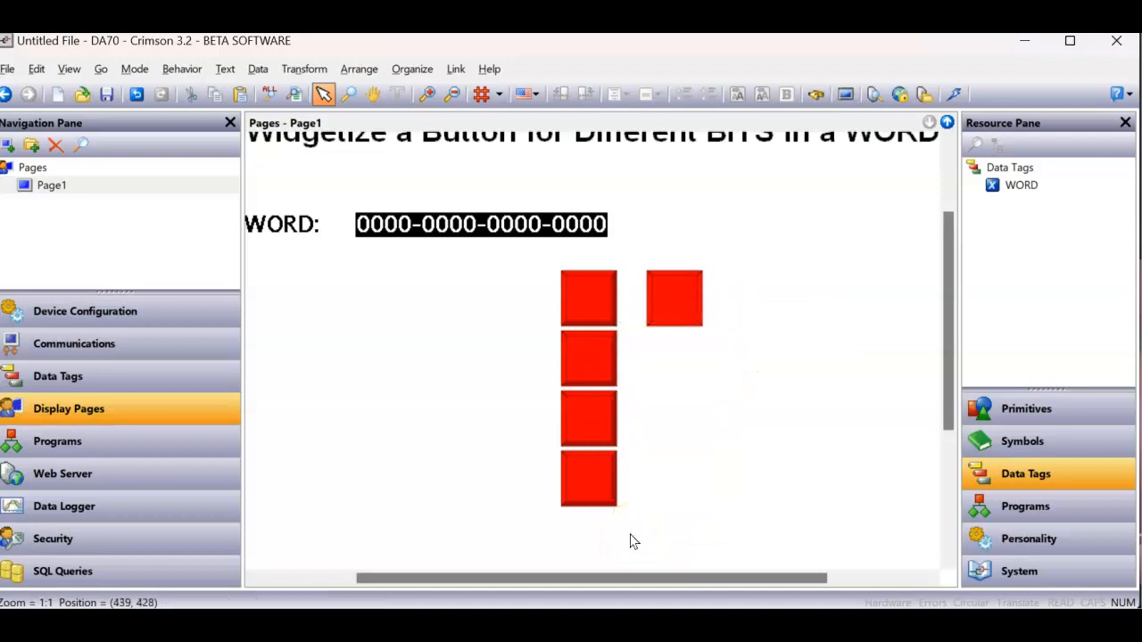
# - Open the figure properties of the bevel inside the remaining second-column widget
pyautogui.click(678, 298)
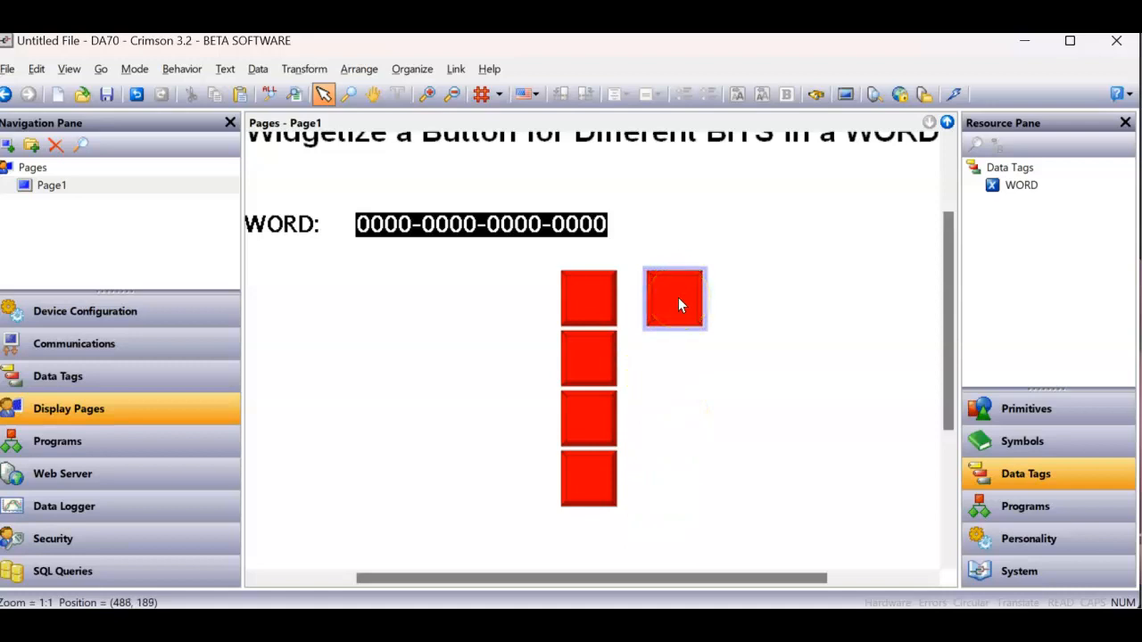
pyautogui.click(683, 306)
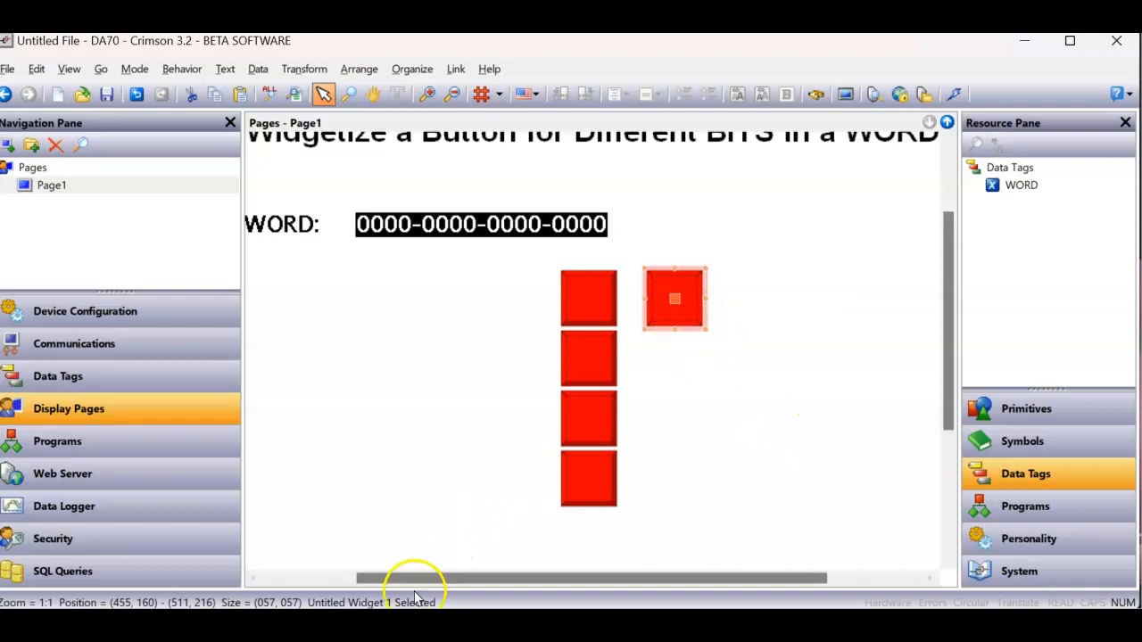
pyautogui.doubleClick(672, 315)
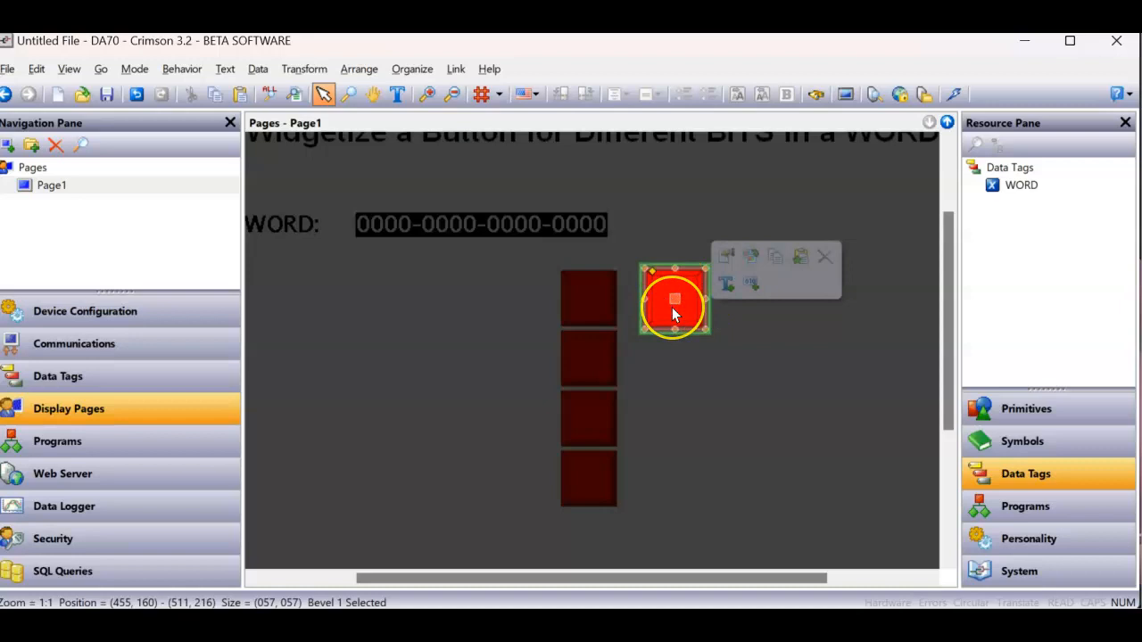
pyautogui.rightClick(672, 307)
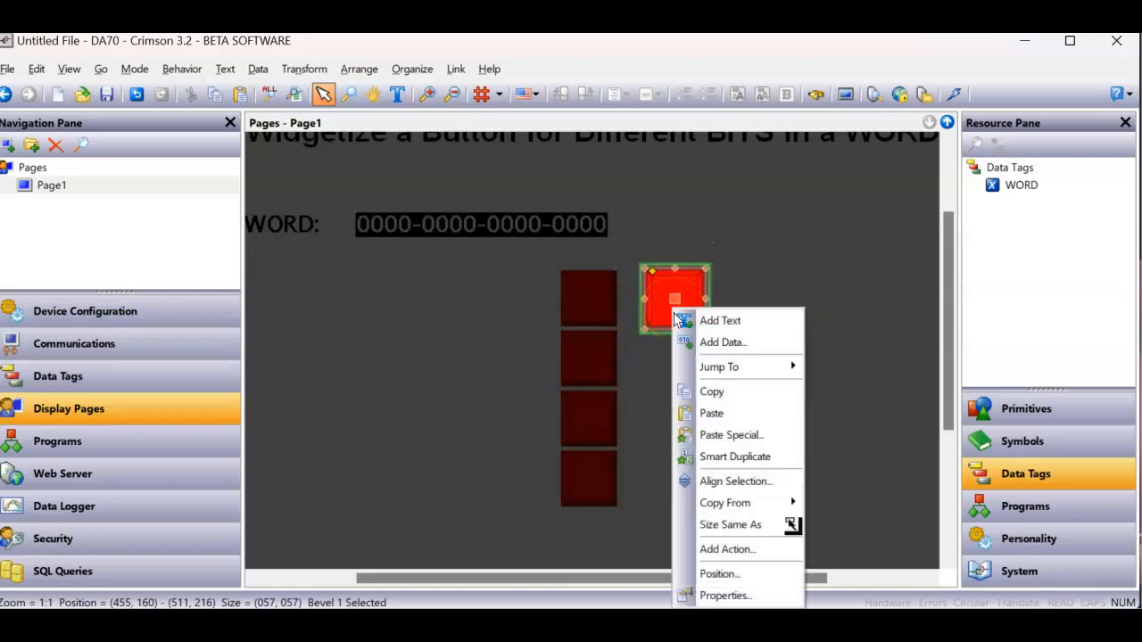
pyautogui.click(727, 597)
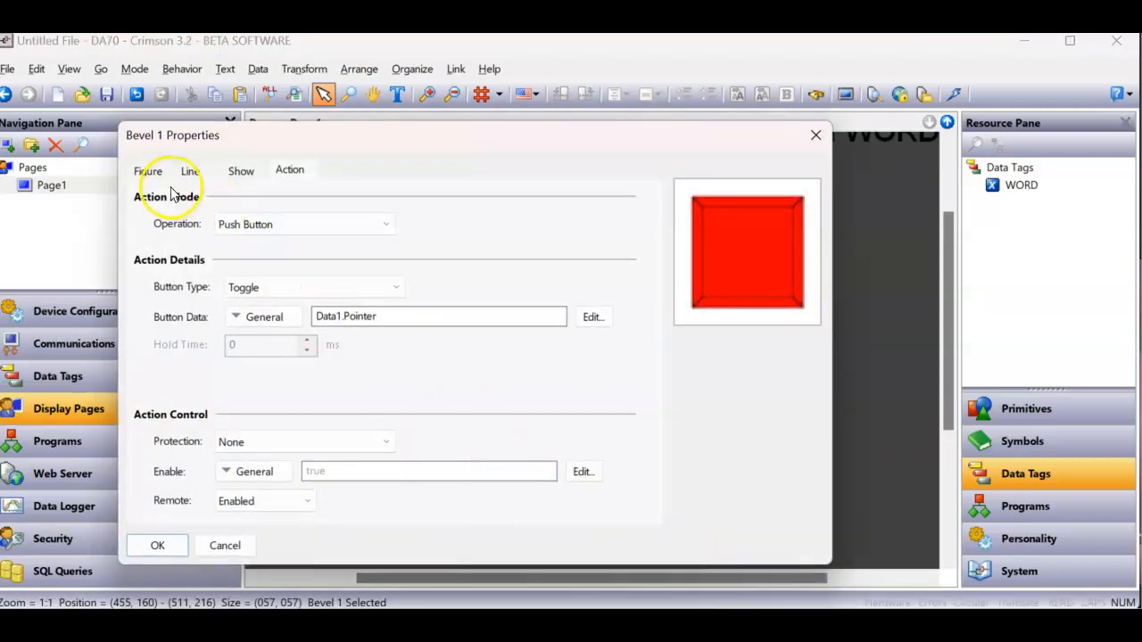
pyautogui.click(146, 174)
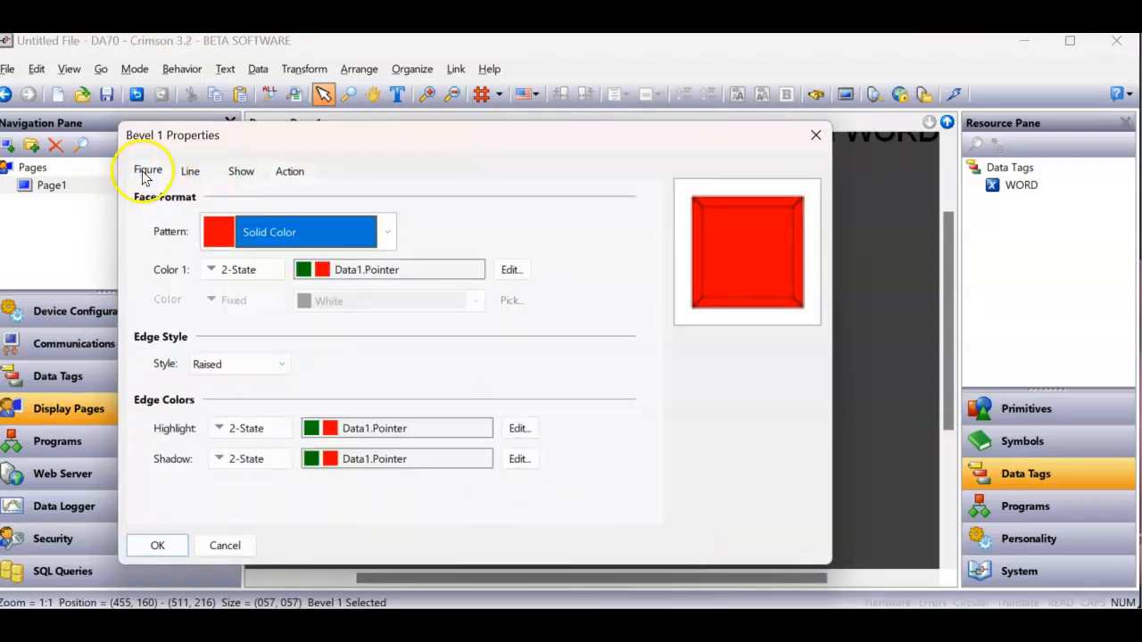
# - Change the bevel's face Color 1 to Flashing with rate 3, enabled by Data1.Pointer
pyautogui.click(254, 273)
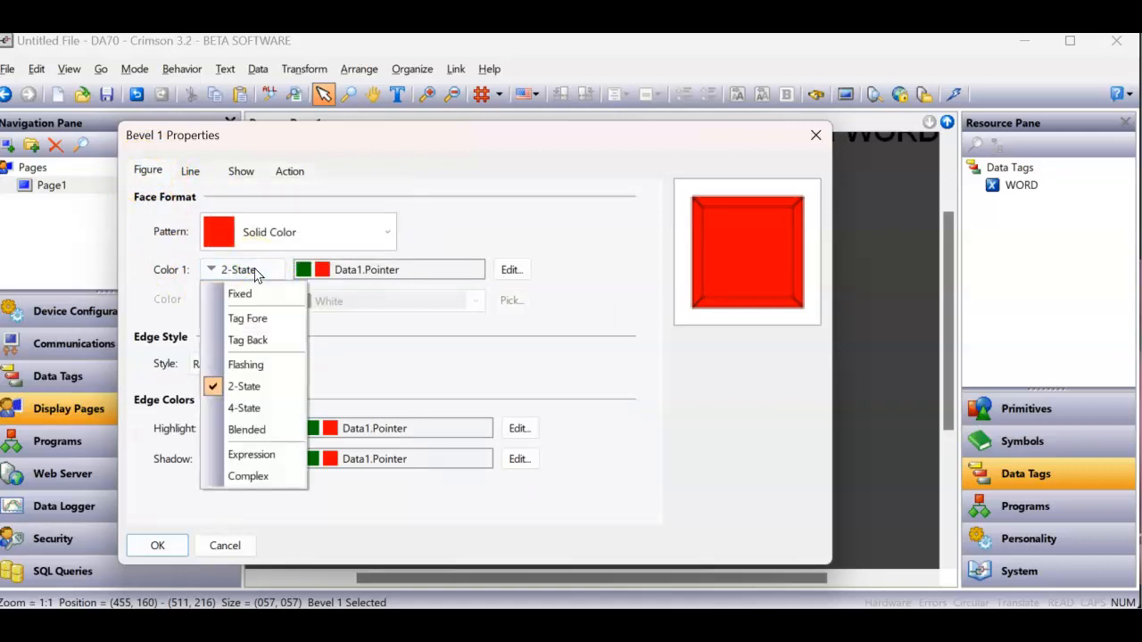
pyautogui.click(268, 364)
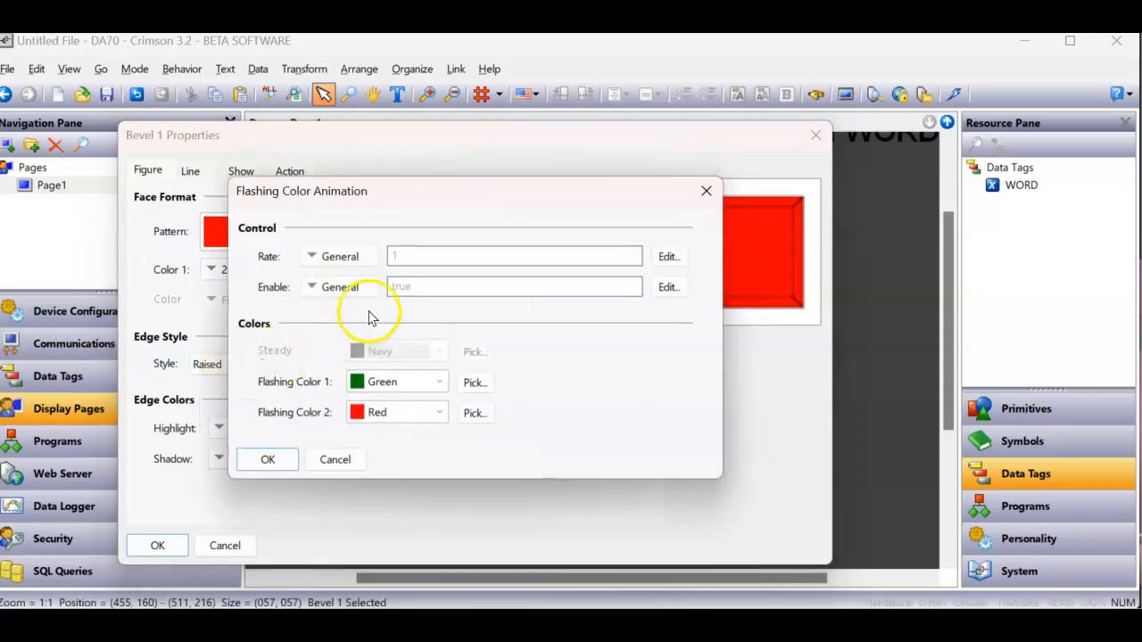
pyautogui.click(408, 259)
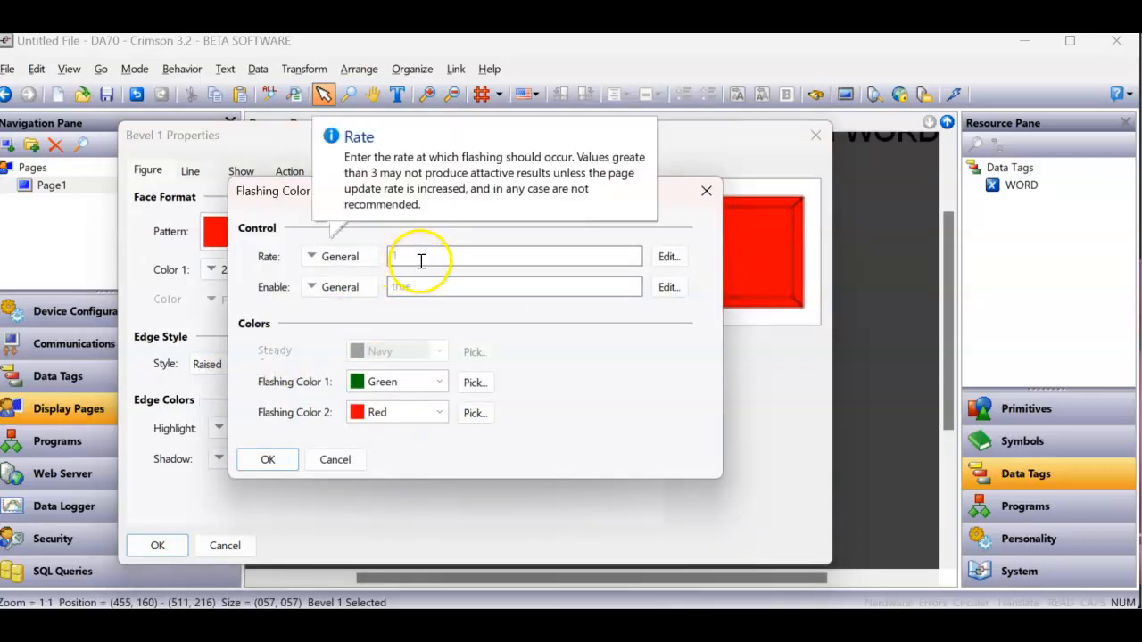
pyautogui.write('3')
pyautogui.click(439, 286)
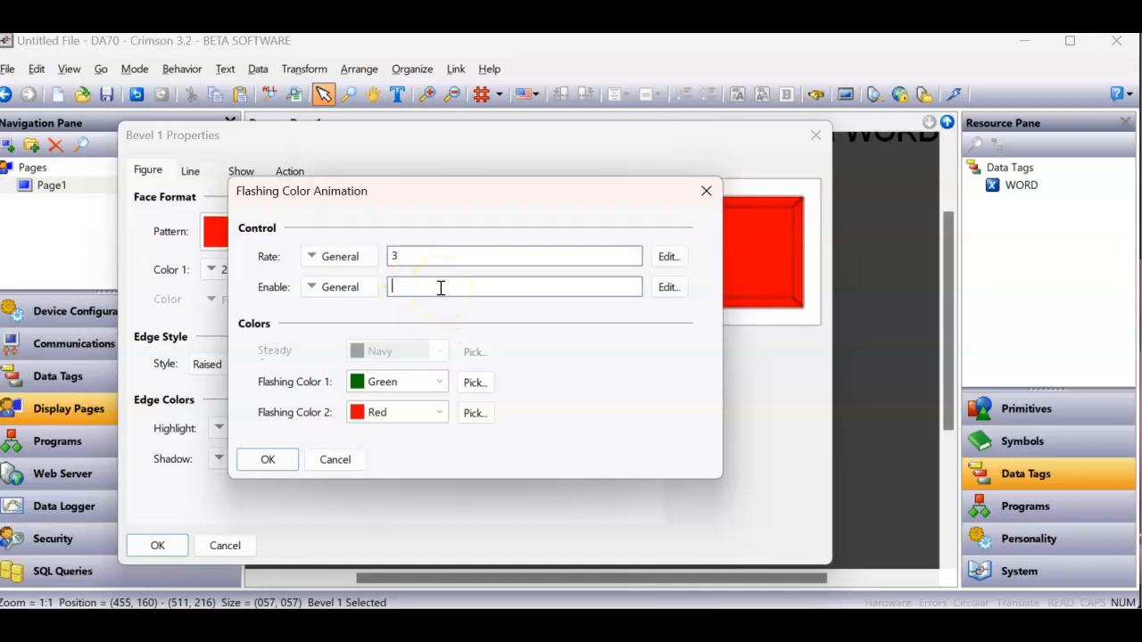
pyautogui.click(424, 287)
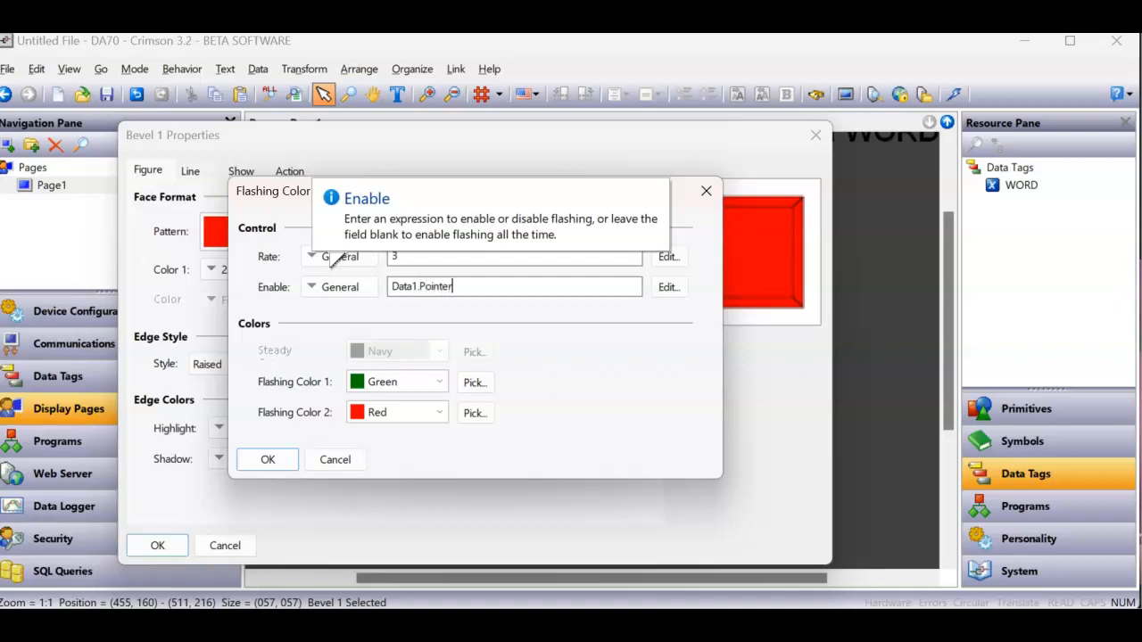
pyautogui.press('Return')
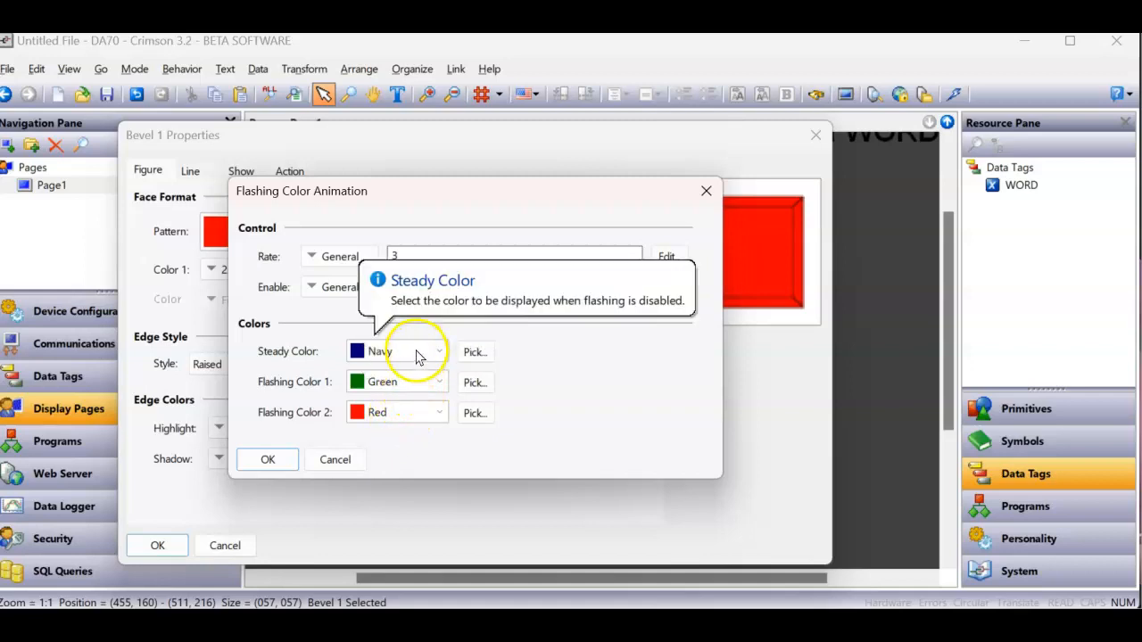
# - Set the flashing animation's Steady Color to Red and Flashing Color 2 to Lime, and accept the animation settings
pyautogui.click(416, 355)
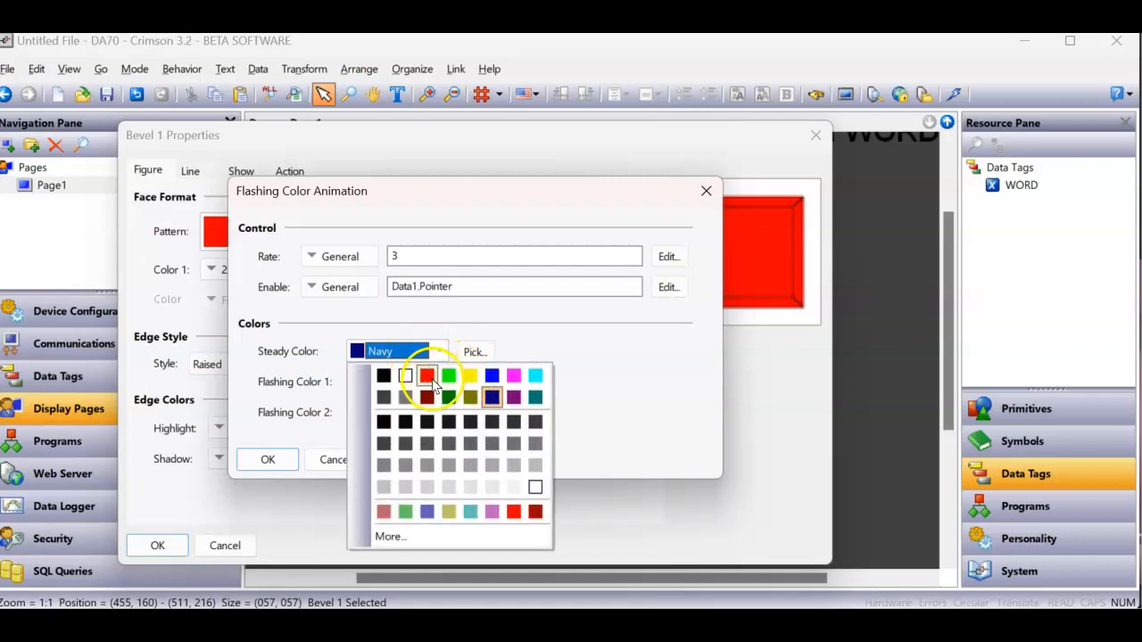
pyautogui.click(428, 376)
pyautogui.click(409, 416)
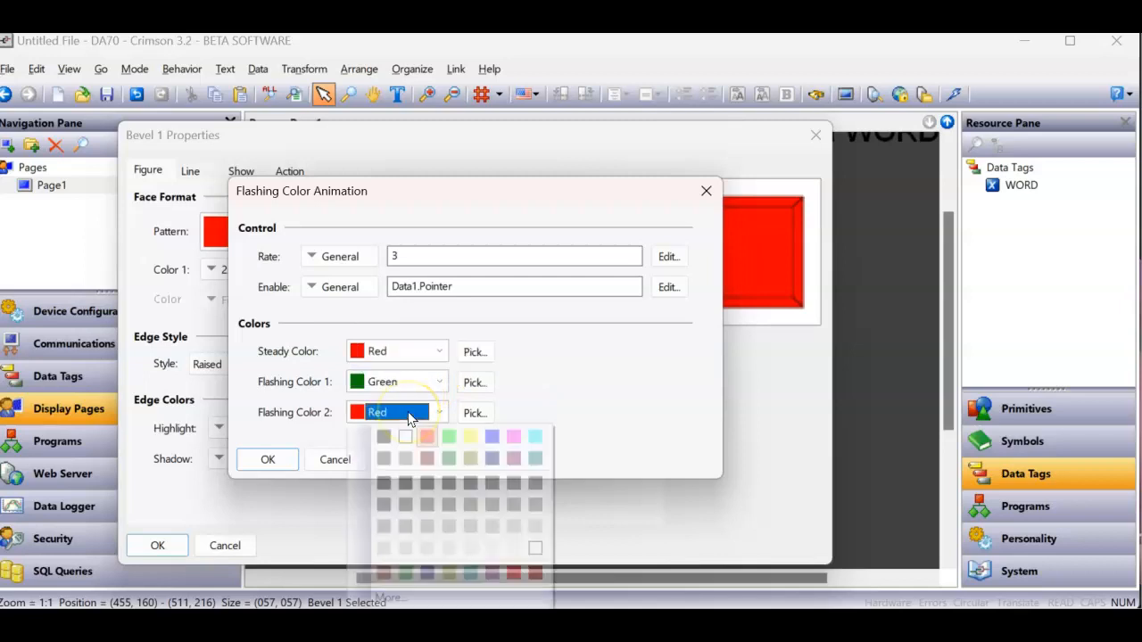
pyautogui.click(448, 437)
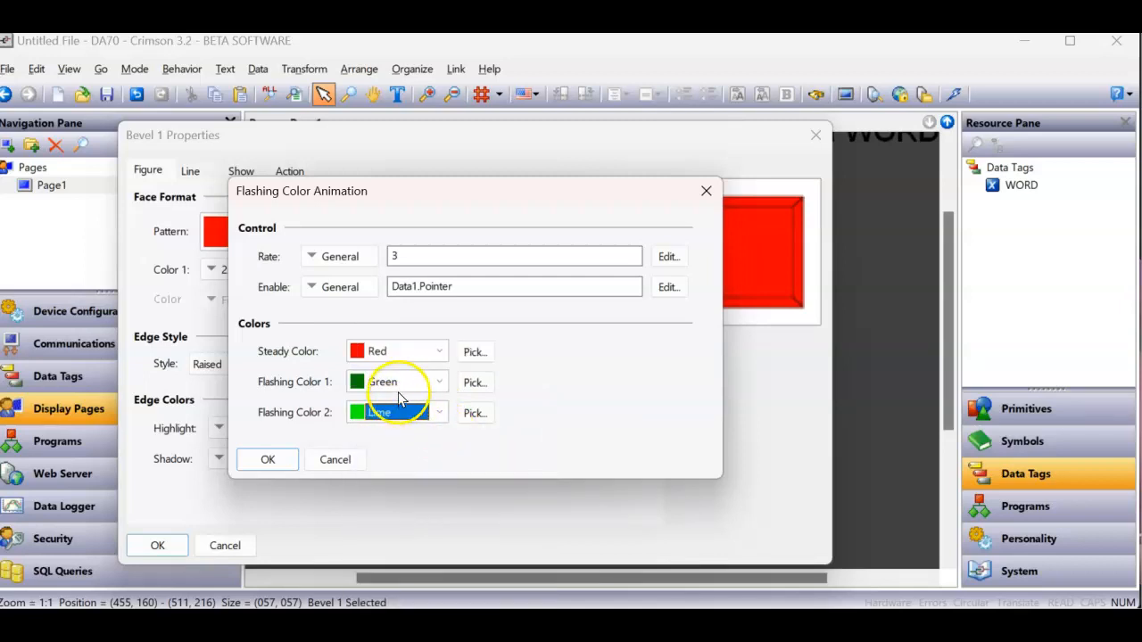
pyautogui.click(266, 462)
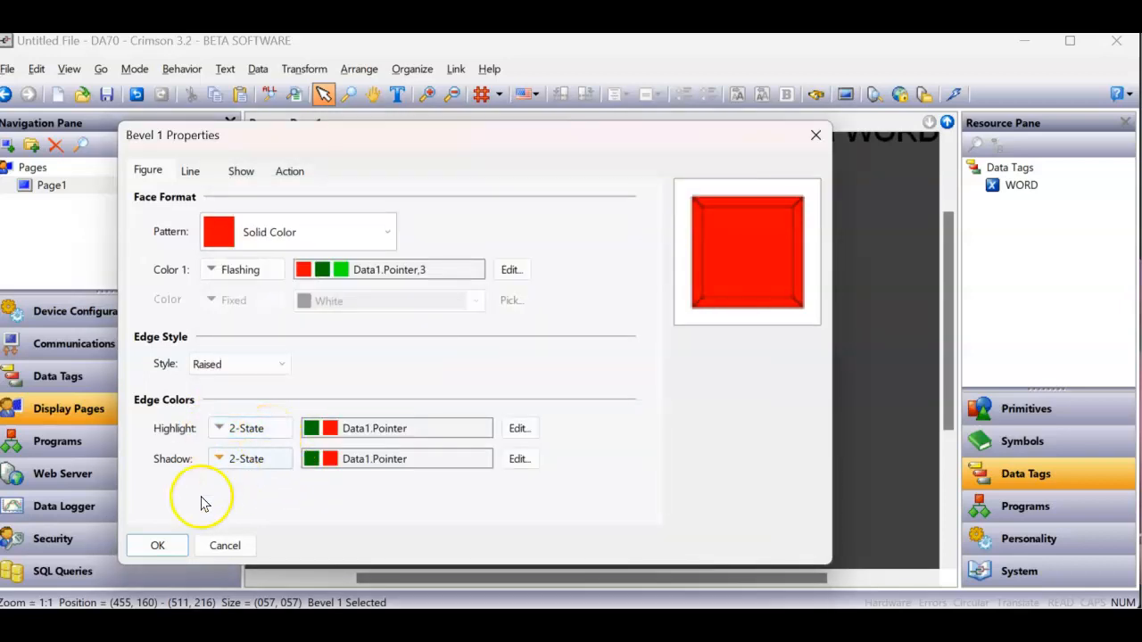
# - Recheck the flashing animation settings of Color 1 and apply the bevel's properties
pyautogui.click(150, 550)
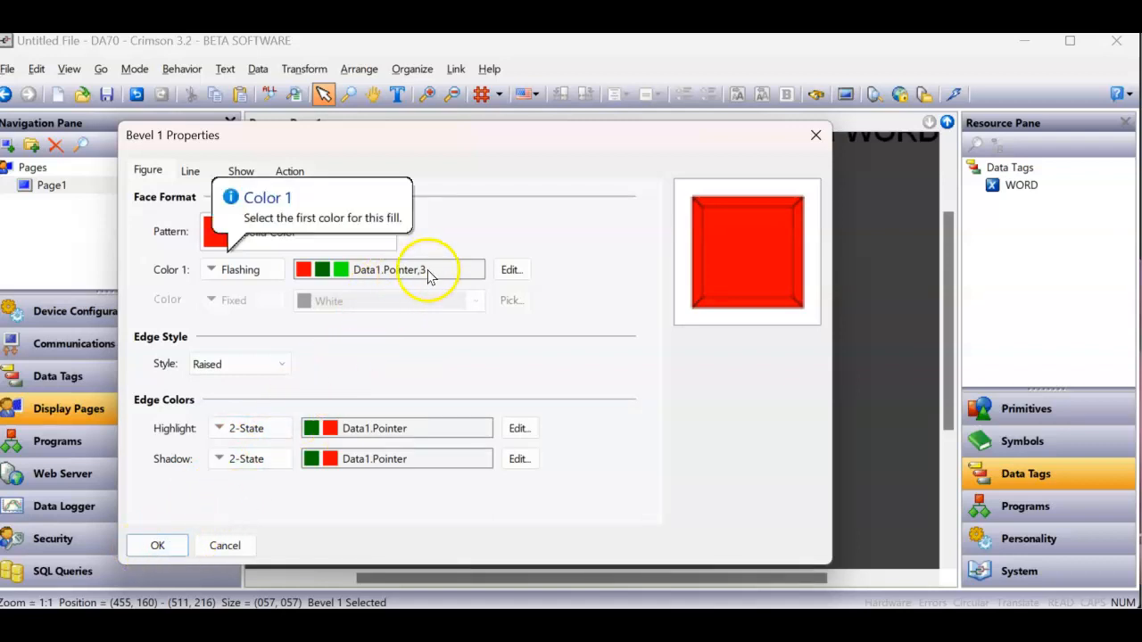
pyautogui.click(518, 271)
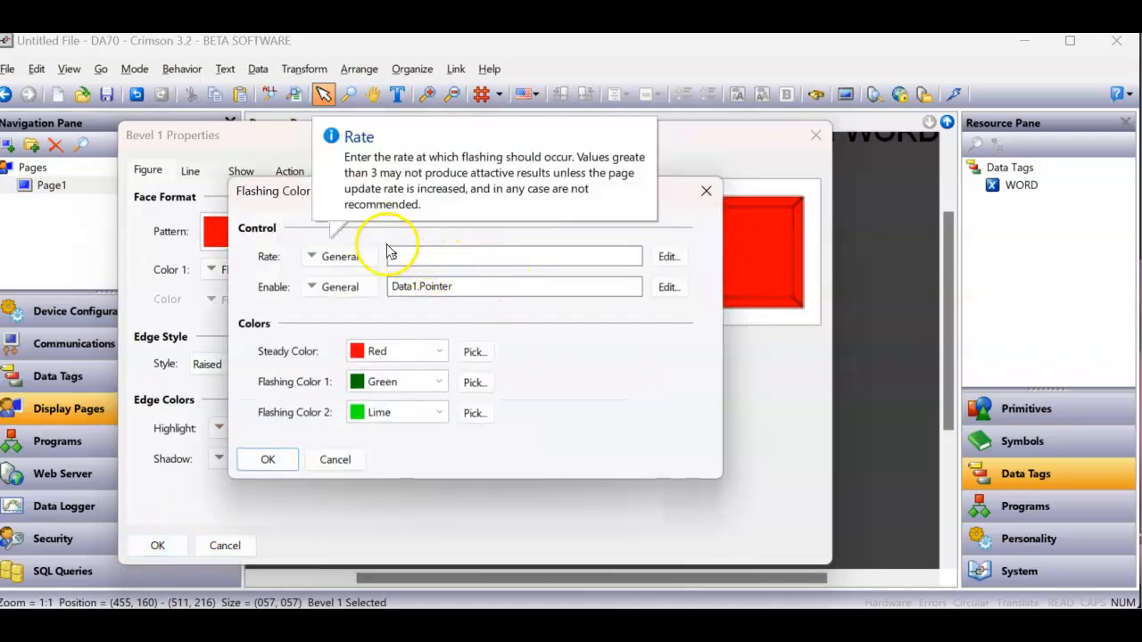
pyautogui.click(270, 459)
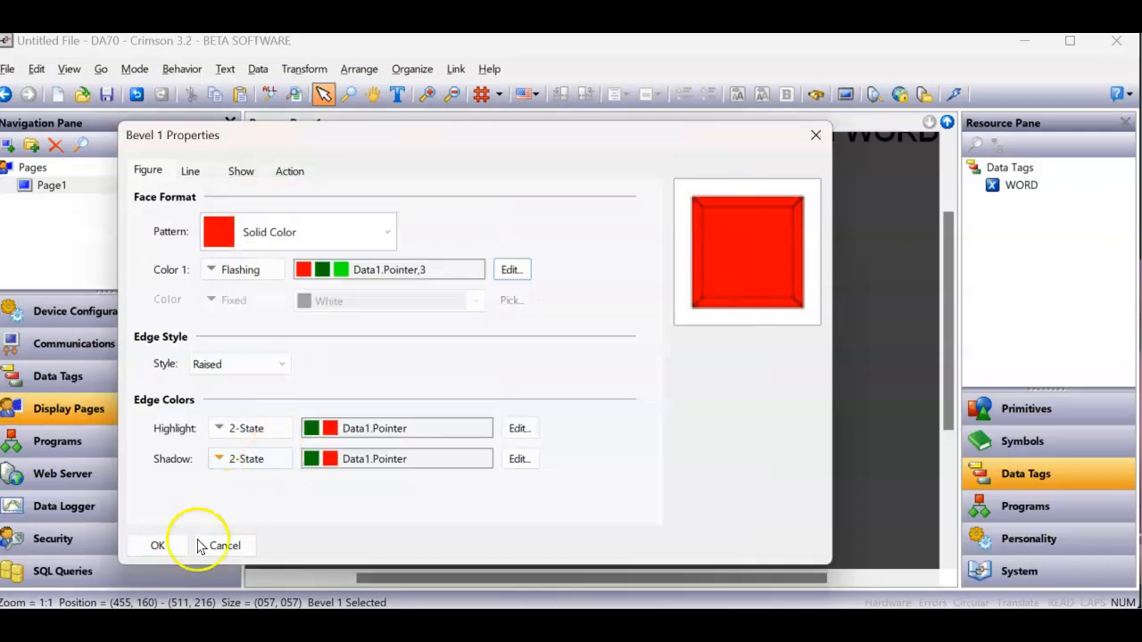
pyautogui.click(157, 545)
# - Duplicate the single second-column widget three times to complete a column of four below it
pyautogui.rightClick(698, 314)
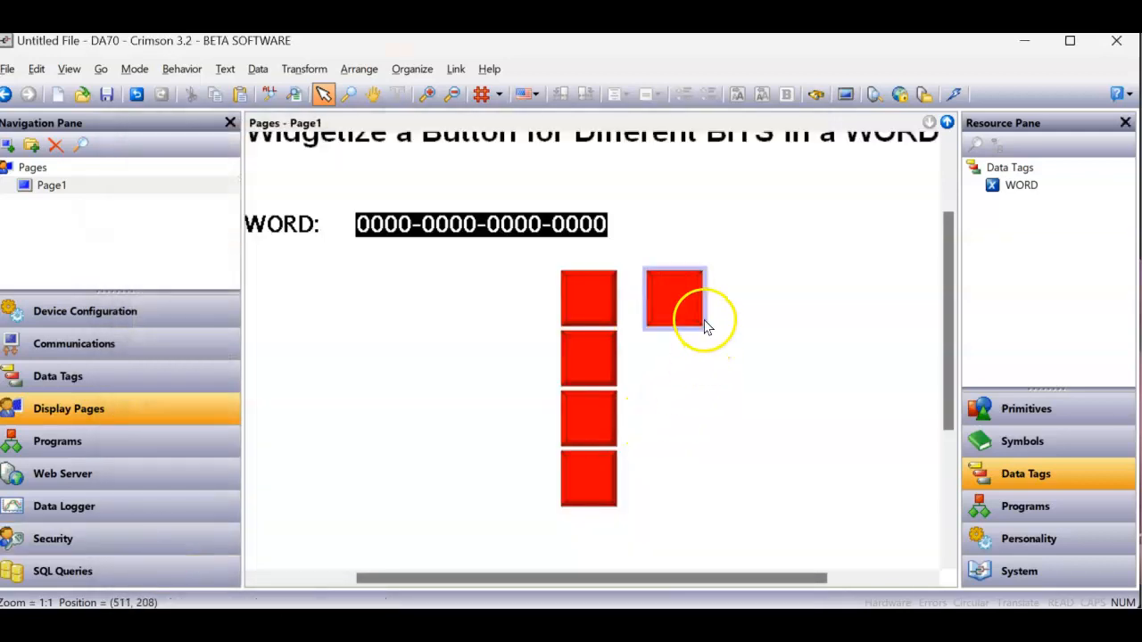
pyautogui.click(740, 428)
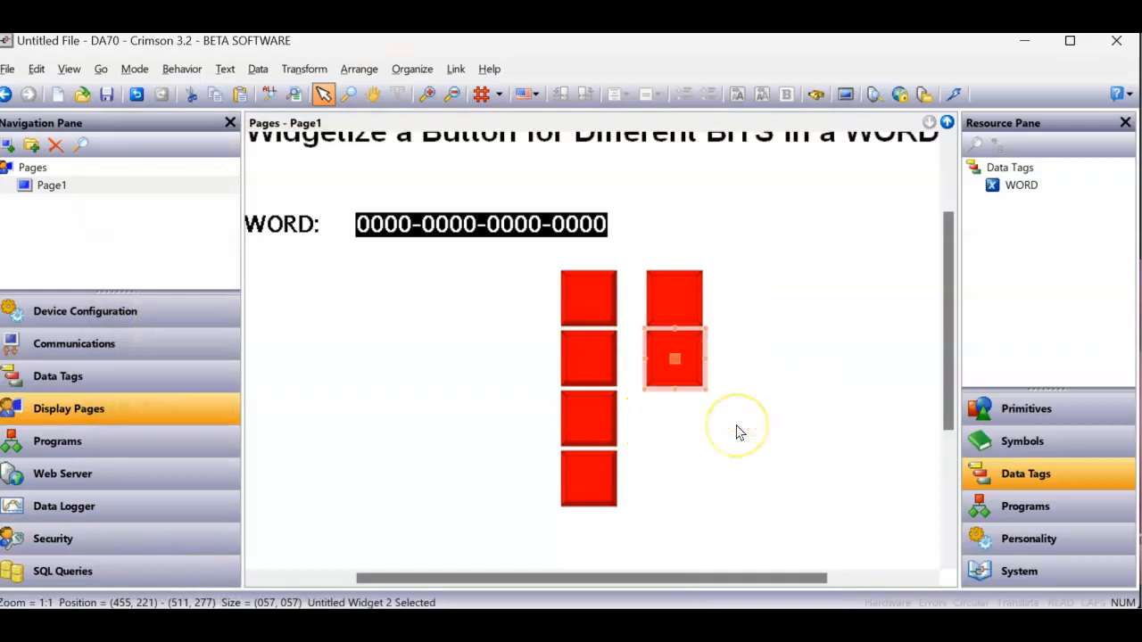
pyautogui.hotkey('ctrl', 'd')
pyautogui.hotkey('ctrl', 'd')
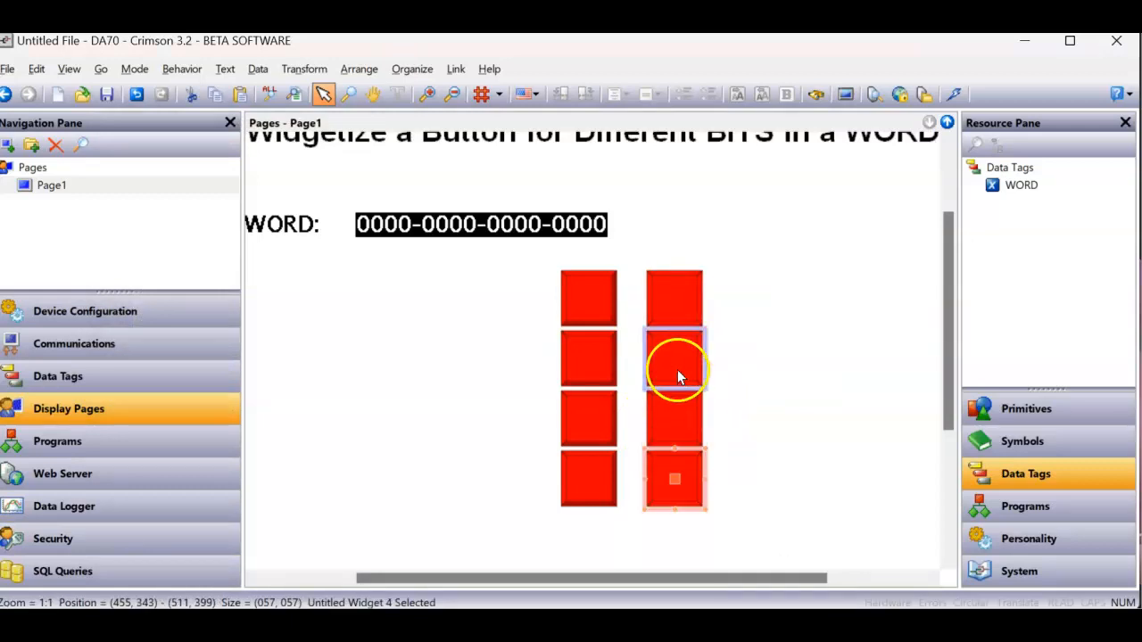
# - Set the Pointer value of the second widget in the second column to 1
pyautogui.rightClick(677, 369)
pyautogui.click(744, 357)
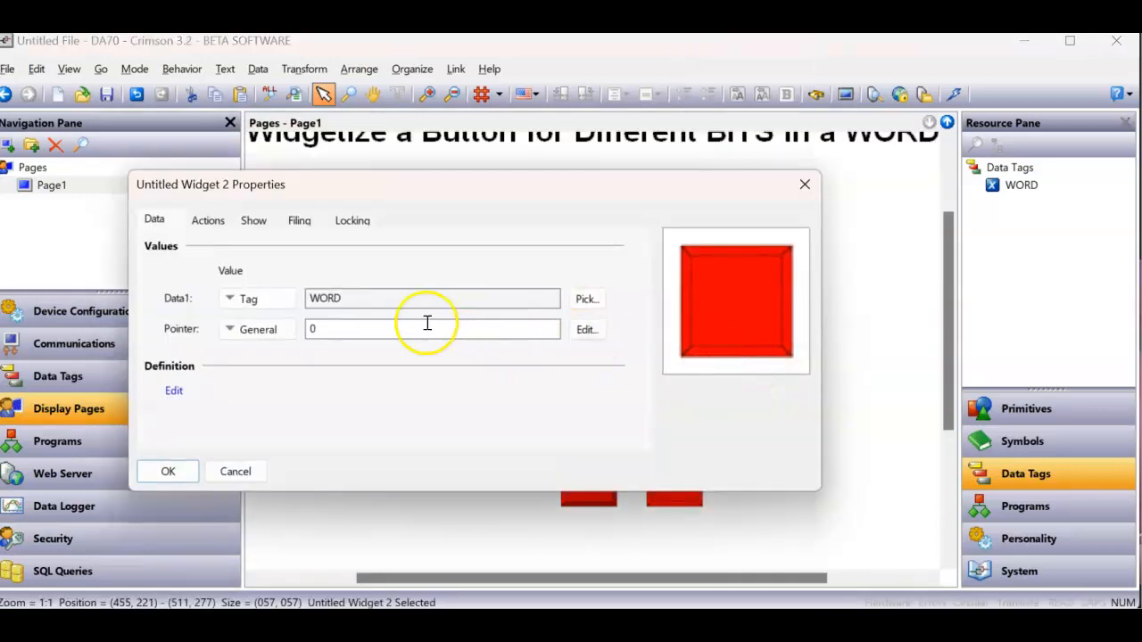
pyautogui.doubleClick(312, 329)
pyautogui.write('1')
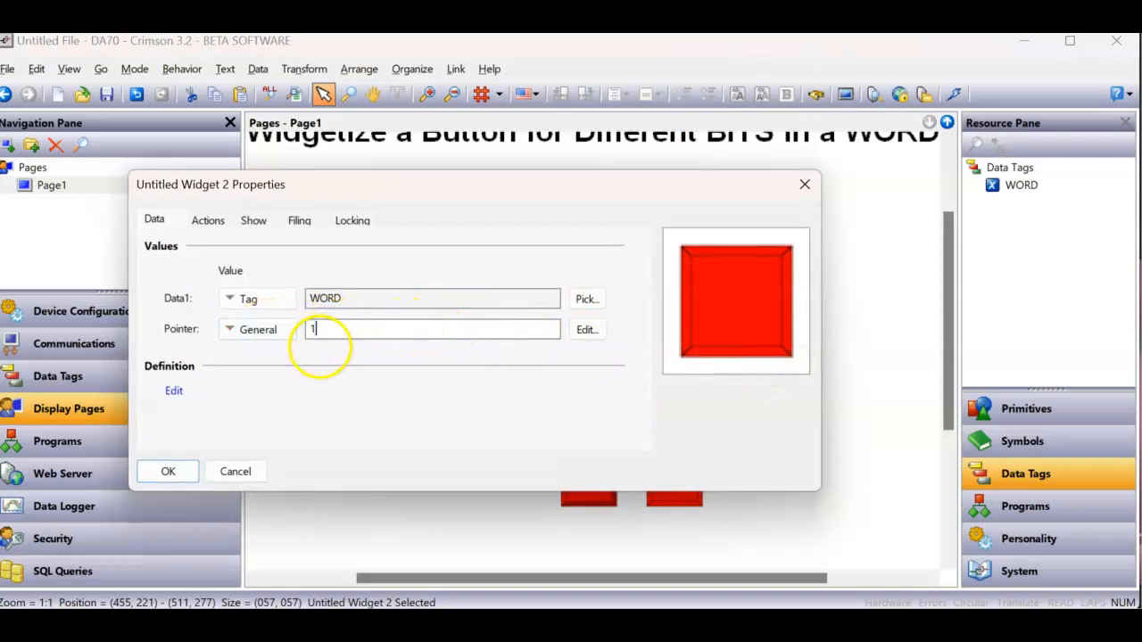
pyautogui.click(169, 471)
# - Set the Pointer value of the third widget in the second column to 2
pyautogui.rightClick(667, 442)
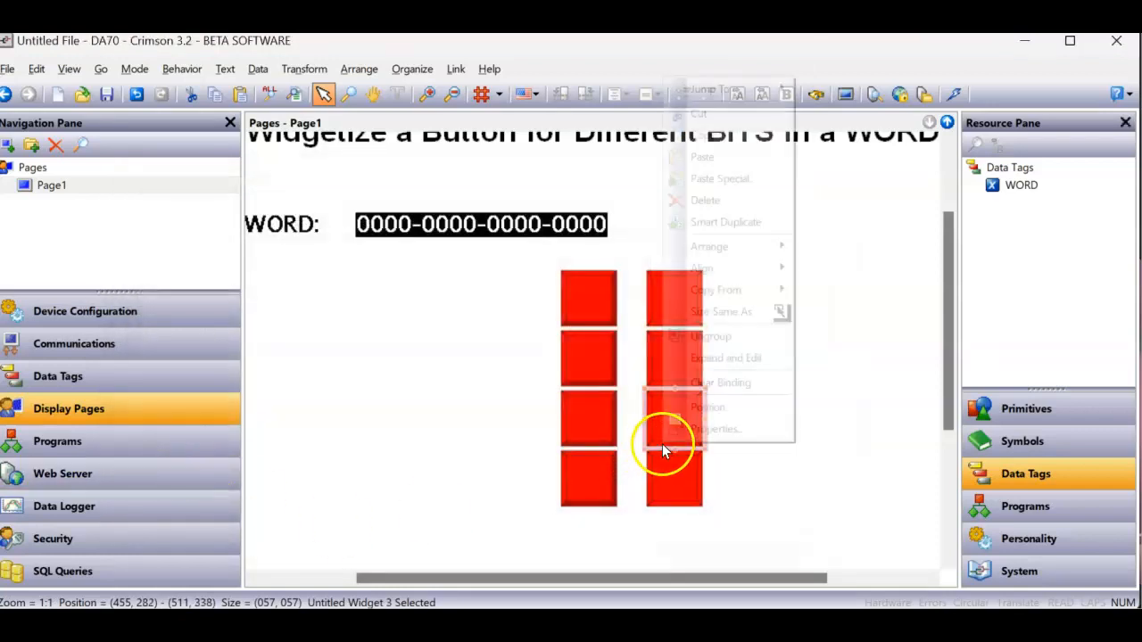
pyautogui.click(709, 429)
pyautogui.doubleClick(361, 330)
pyautogui.write('2')
pyautogui.click(166, 471)
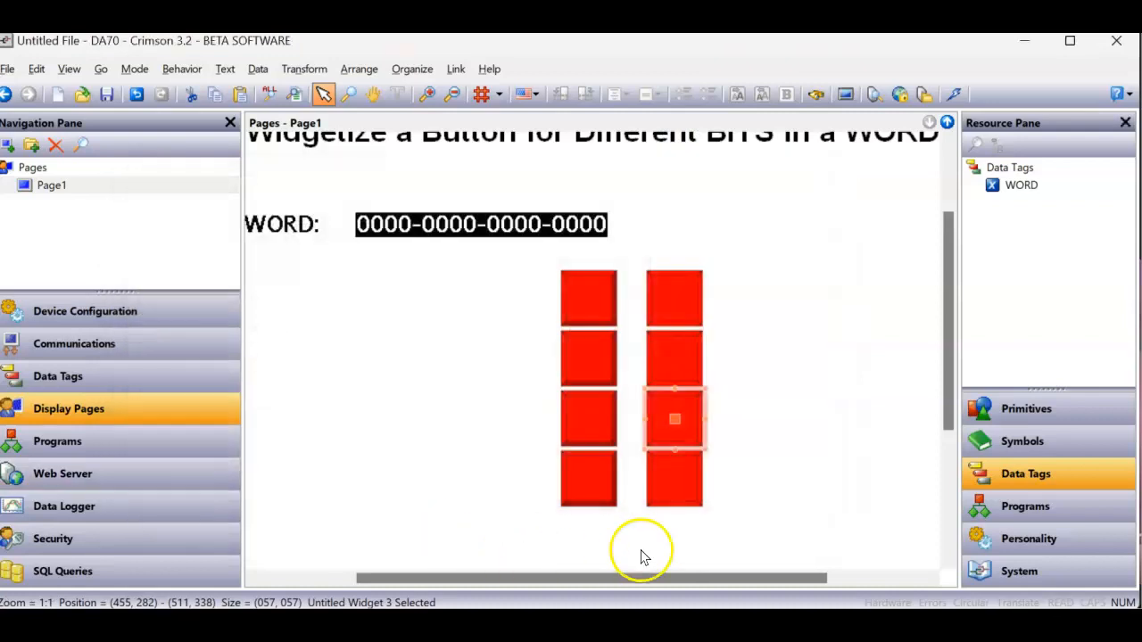
# - Set the Pointer value of the fourth widget in the second column to 3
pyautogui.rightClick(667, 502)
pyautogui.click(701, 482)
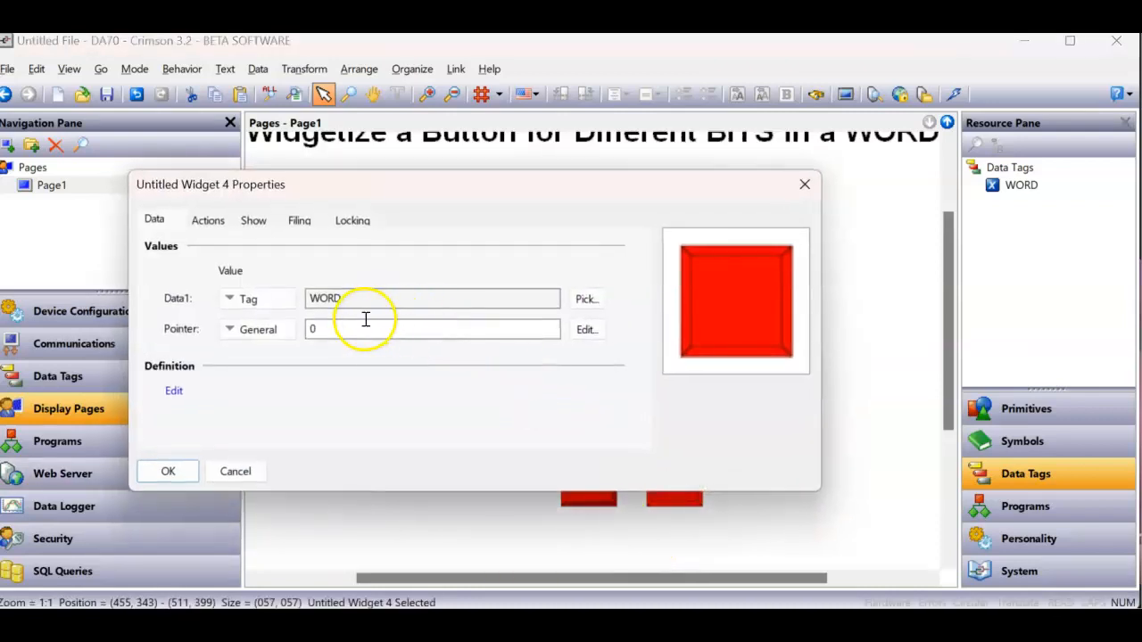
pyautogui.write('3')
pyautogui.click(166, 471)
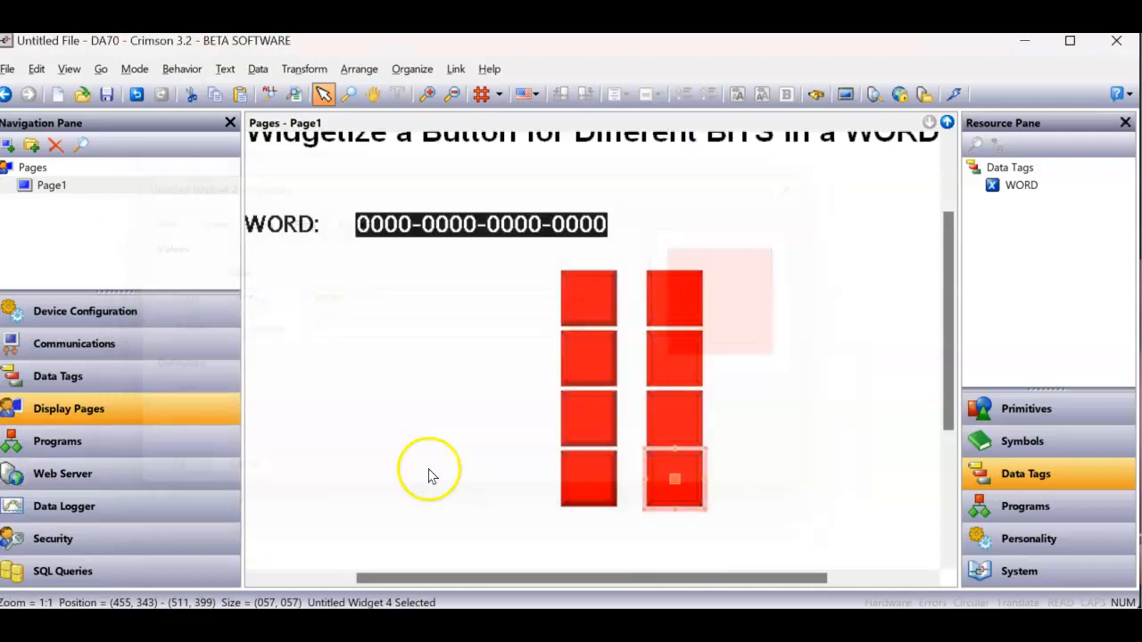
# - Download the database to the device and toggle all four second-column buttons in the browser view, then return to Crimson
pyautogui.click(952, 94)
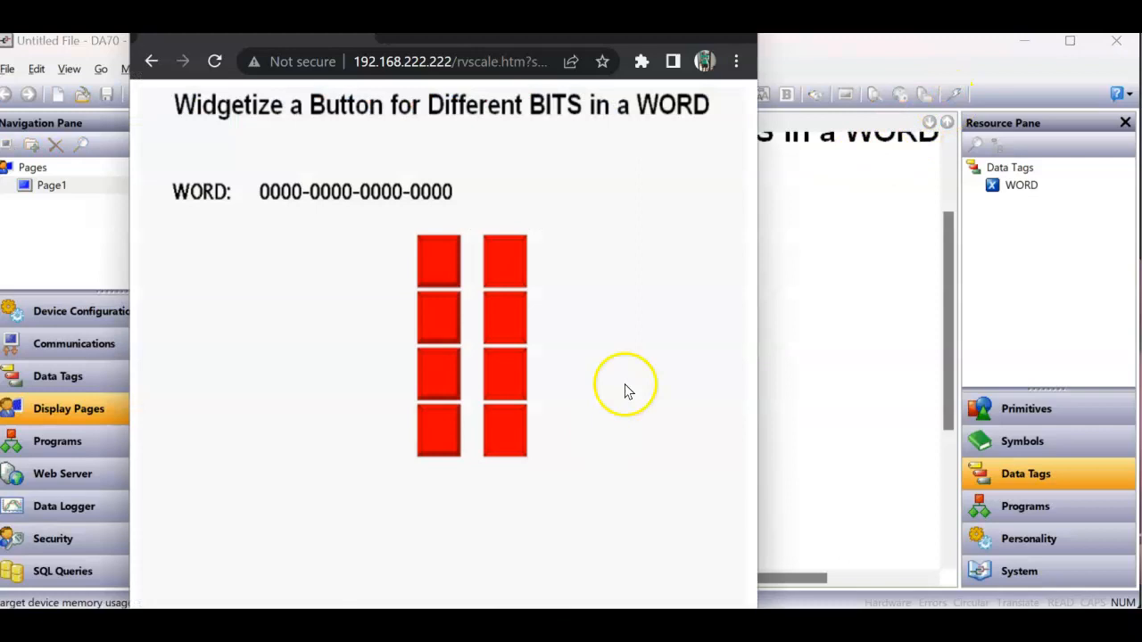
pyautogui.click(501, 246)
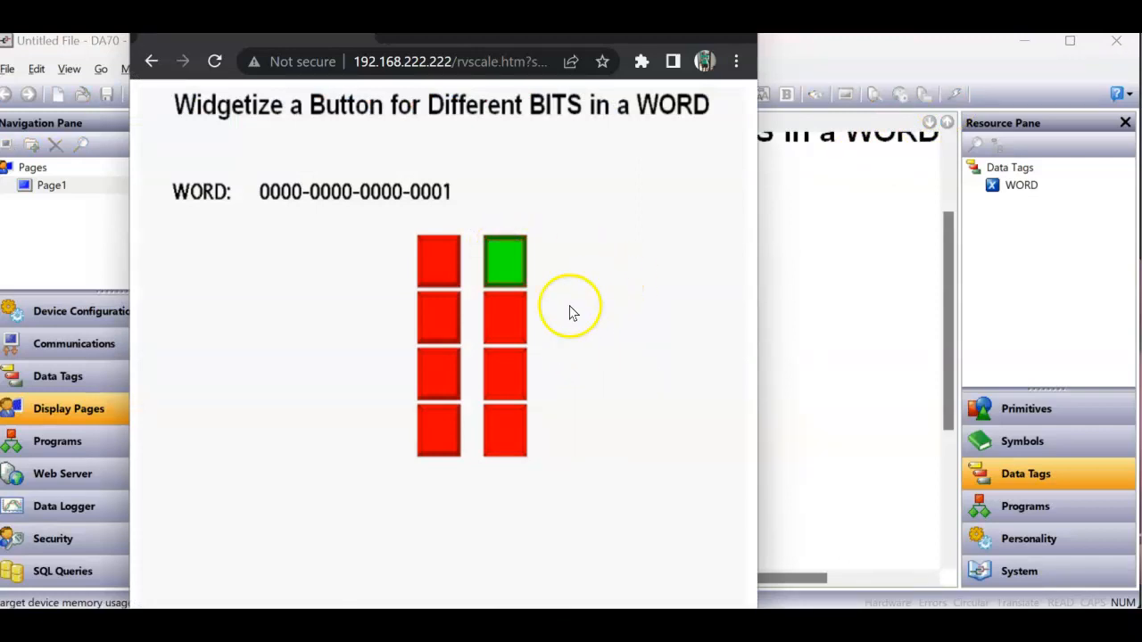
pyautogui.click(510, 310)
pyautogui.click(499, 376)
pyautogui.click(512, 433)
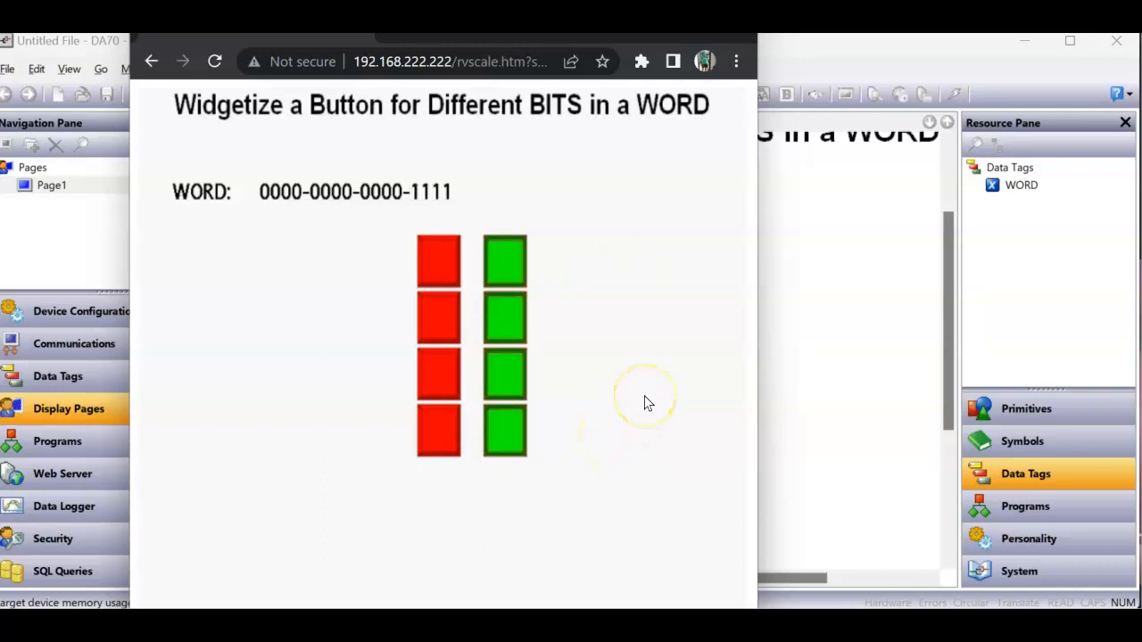
pyautogui.click(837, 412)
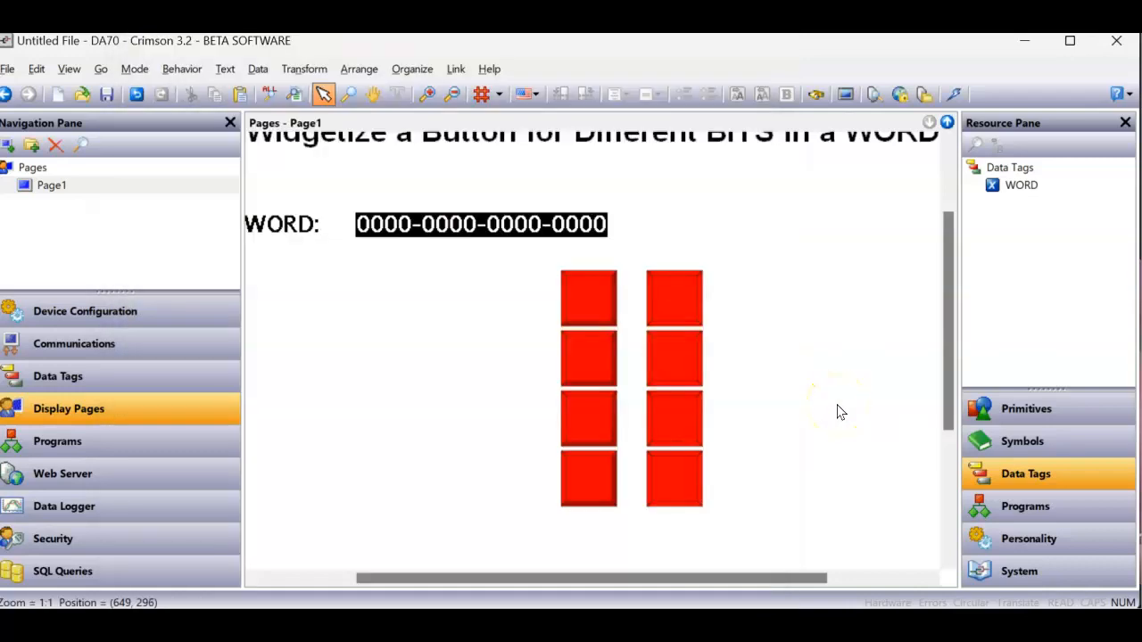
# - Delete the lower three widgets of the second column, keeping only the uppermost one
pyautogui.click(694, 289)
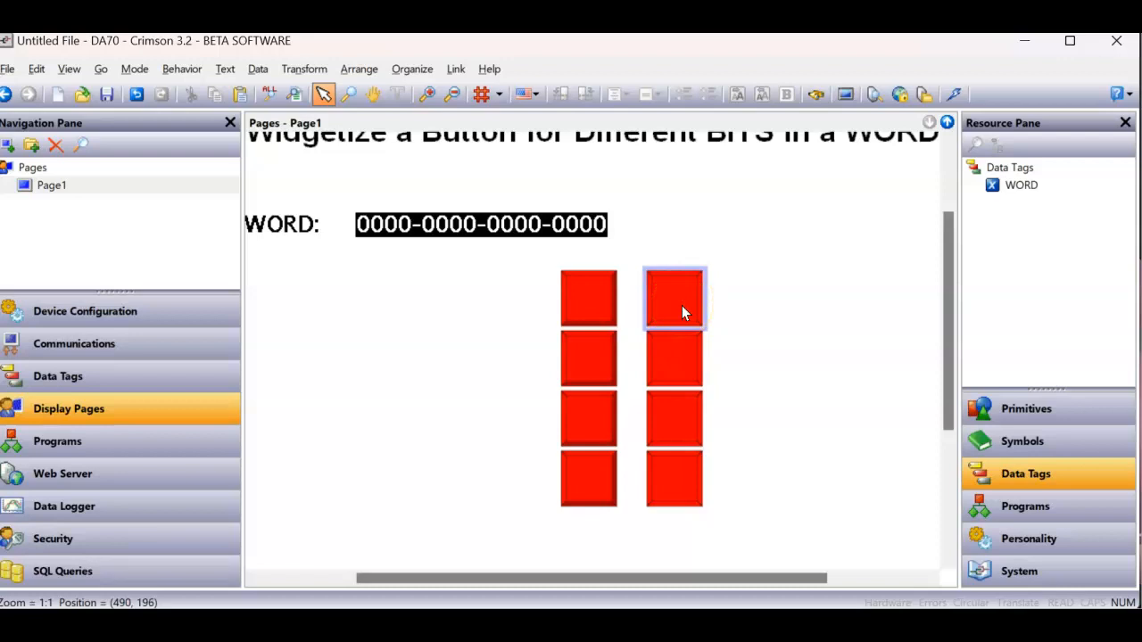
pyautogui.click(744, 361)
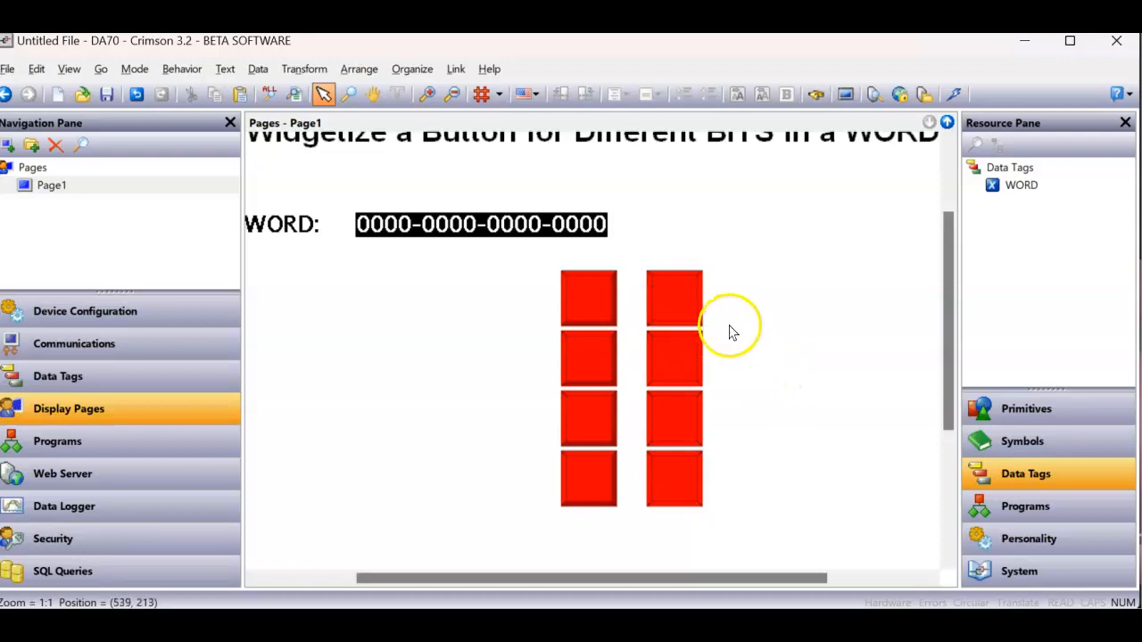
pyautogui.moveTo(723, 322); pyautogui.dragTo(627, 535)
pyautogui.press('Delete')
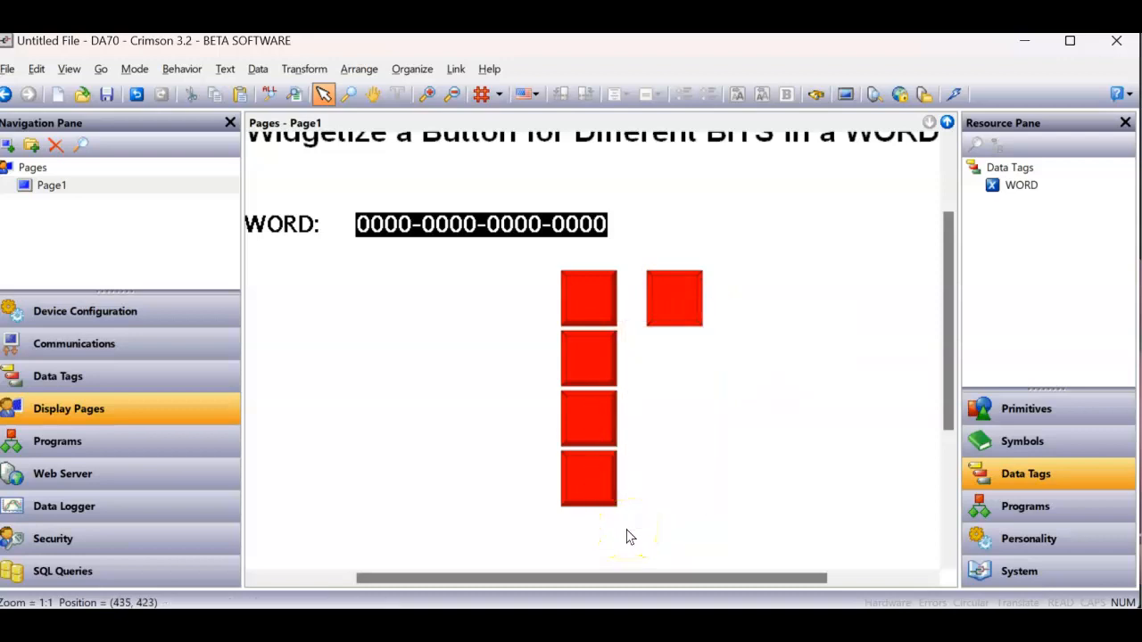
# - Open the remaining second-column widget for editing its contents and display the Core Primitives category
pyautogui.click(678, 329)
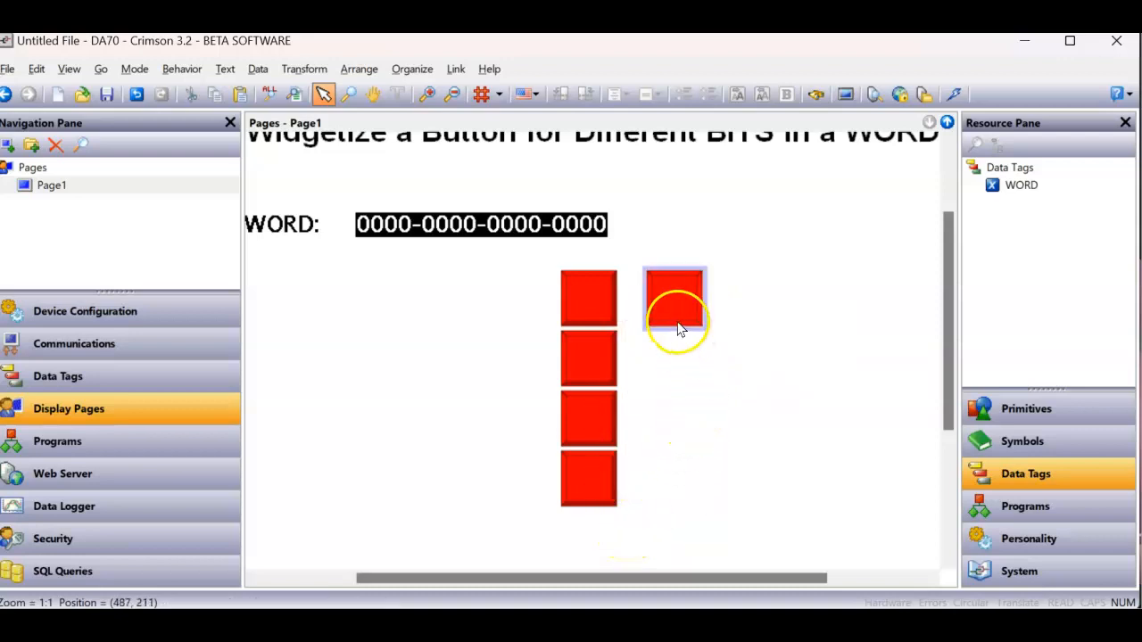
pyautogui.click(678, 314)
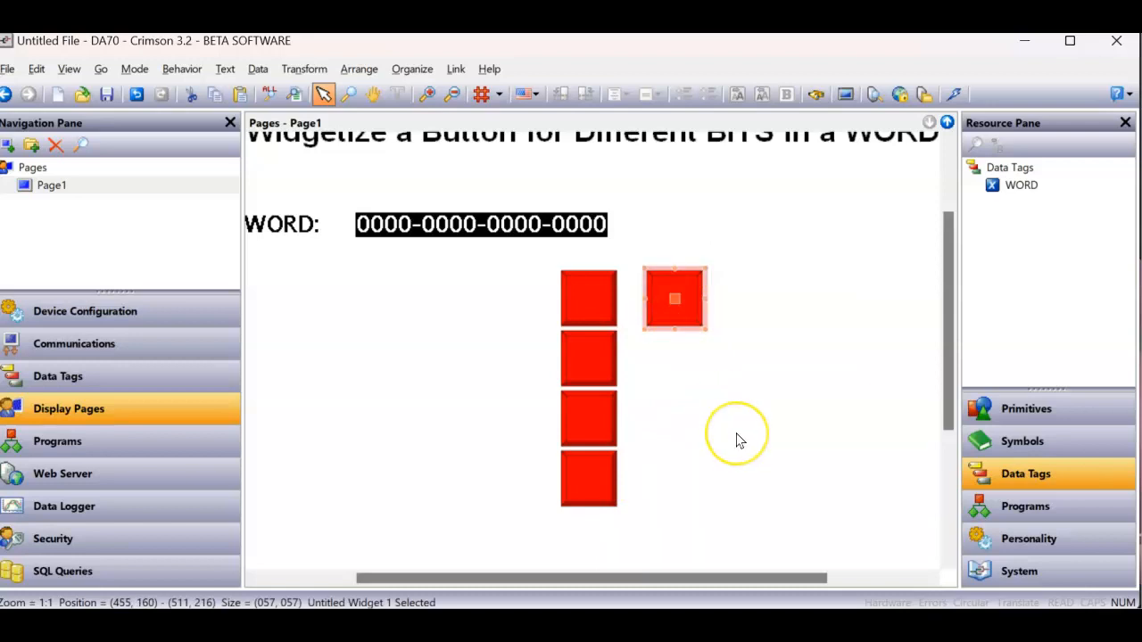
pyautogui.doubleClick(682, 308)
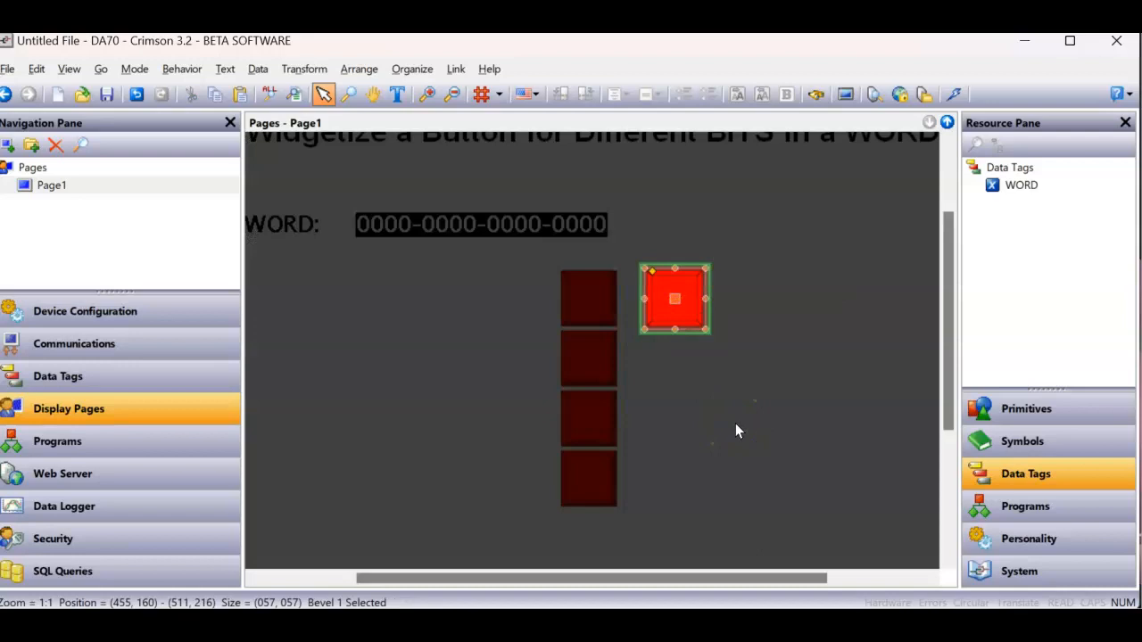
pyautogui.click(689, 317)
pyautogui.click(1018, 415)
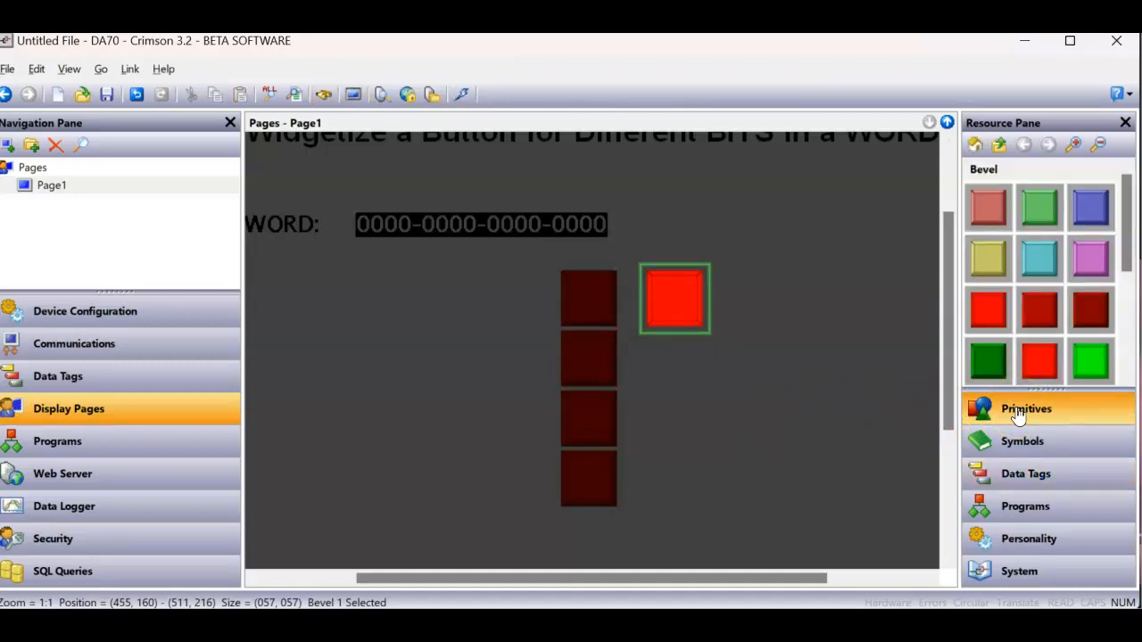
pyautogui.click(979, 142)
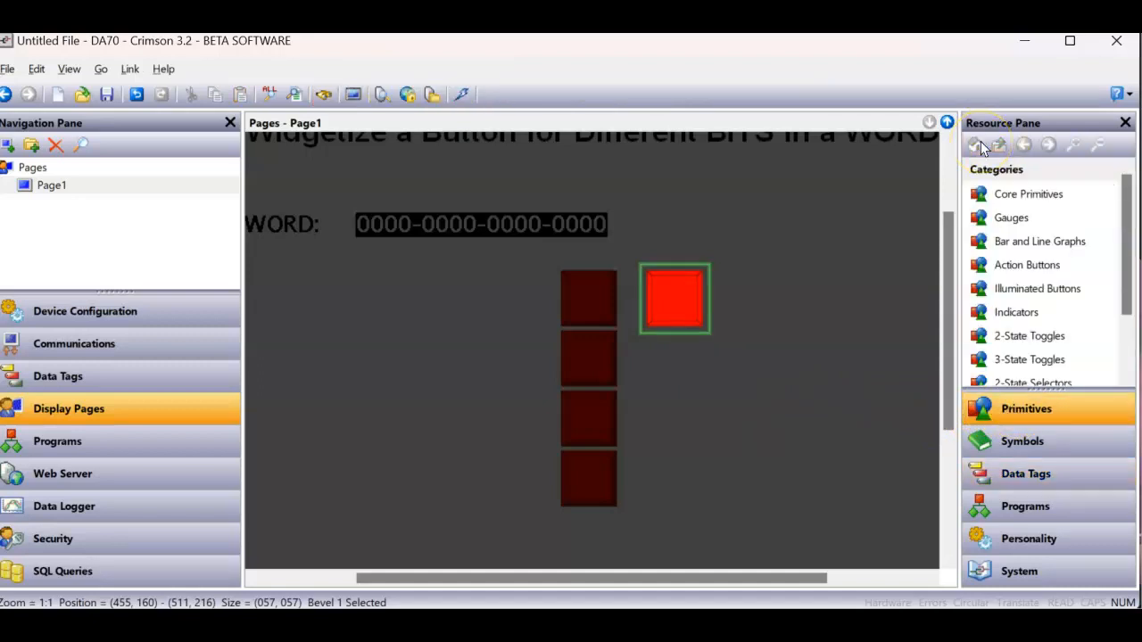
pyautogui.doubleClick(1017, 194)
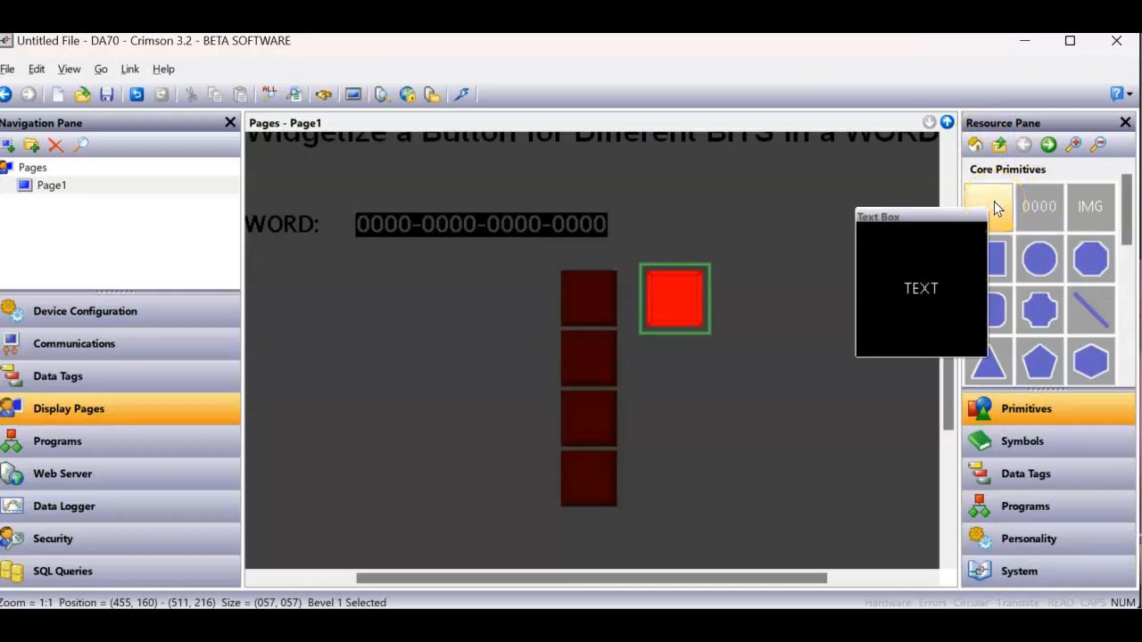
# - Add a text box reading OFF inside the widget and position it across the middle of the red bevel
pyautogui.moveTo(994, 201); pyautogui.dragTo(735, 315)
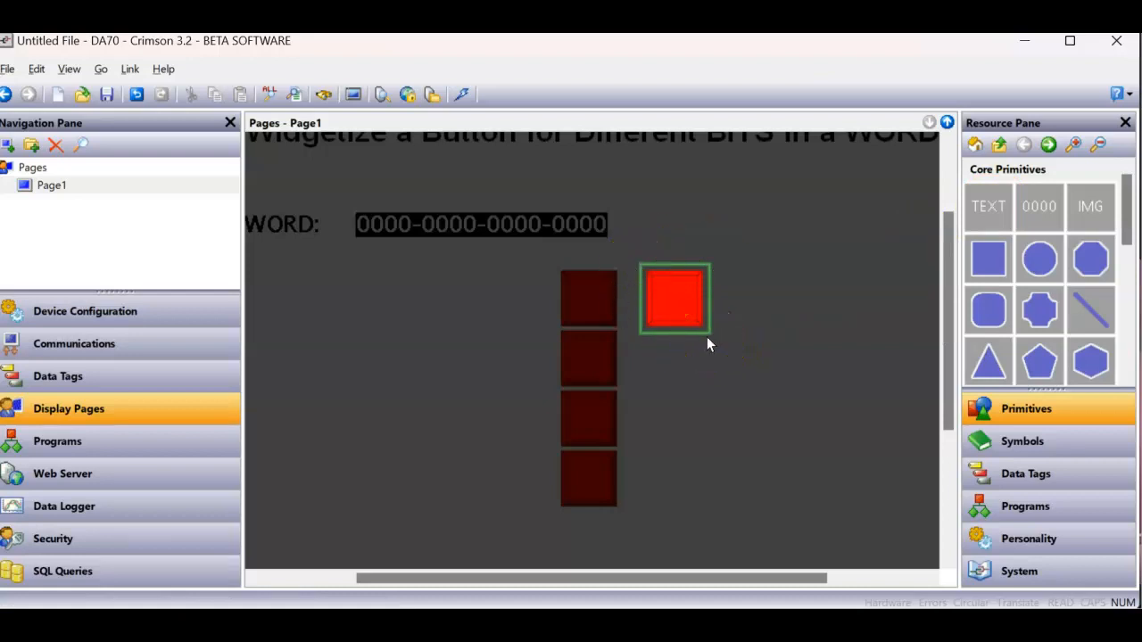
pyautogui.moveTo(990, 206); pyautogui.dragTo(868, 432)
pyautogui.moveTo(522, 437); pyautogui.dragTo(673, 308)
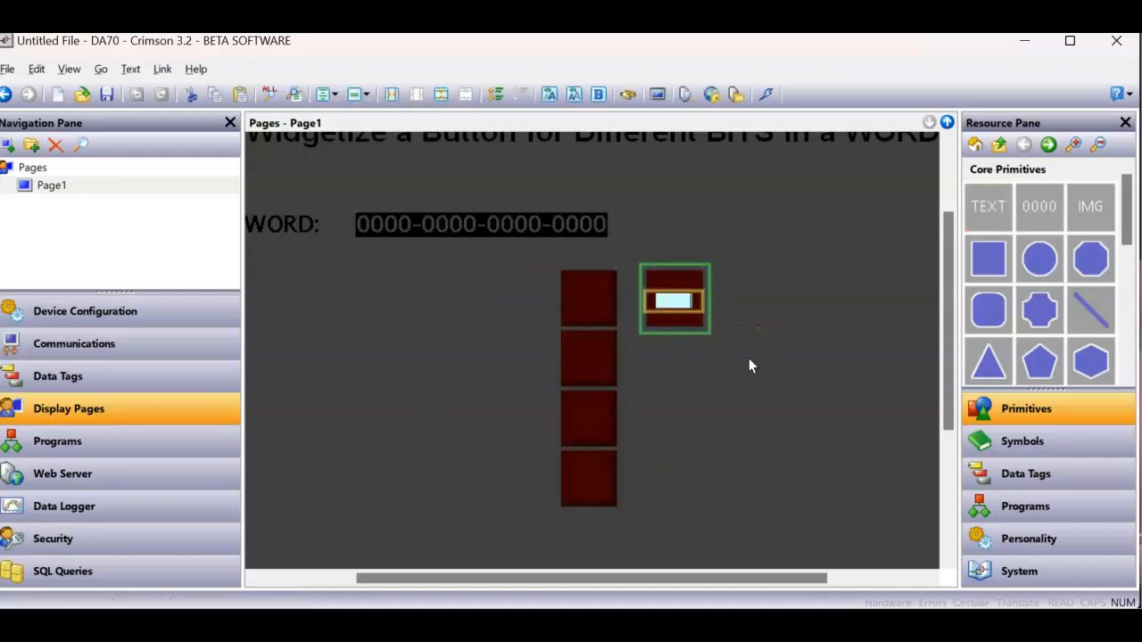
pyautogui.write('Bit')
pyautogui.press('Escape')
pyautogui.click(788, 407)
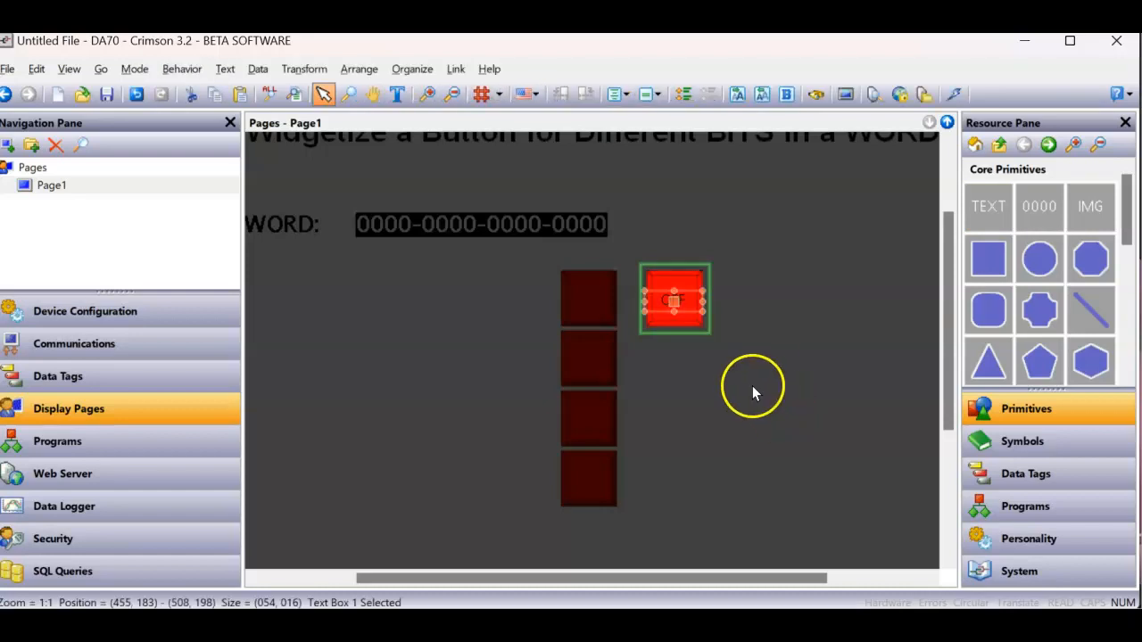
pyautogui.scroll(2, 707, 336)
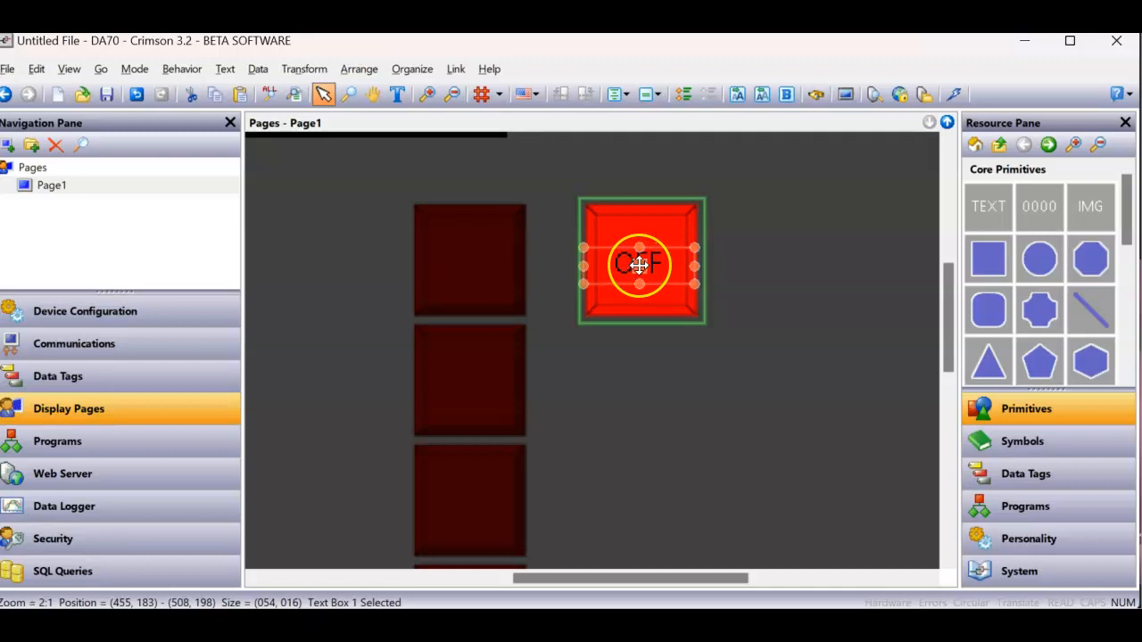
pyautogui.moveTo(640, 265); pyautogui.dragTo(639, 263)
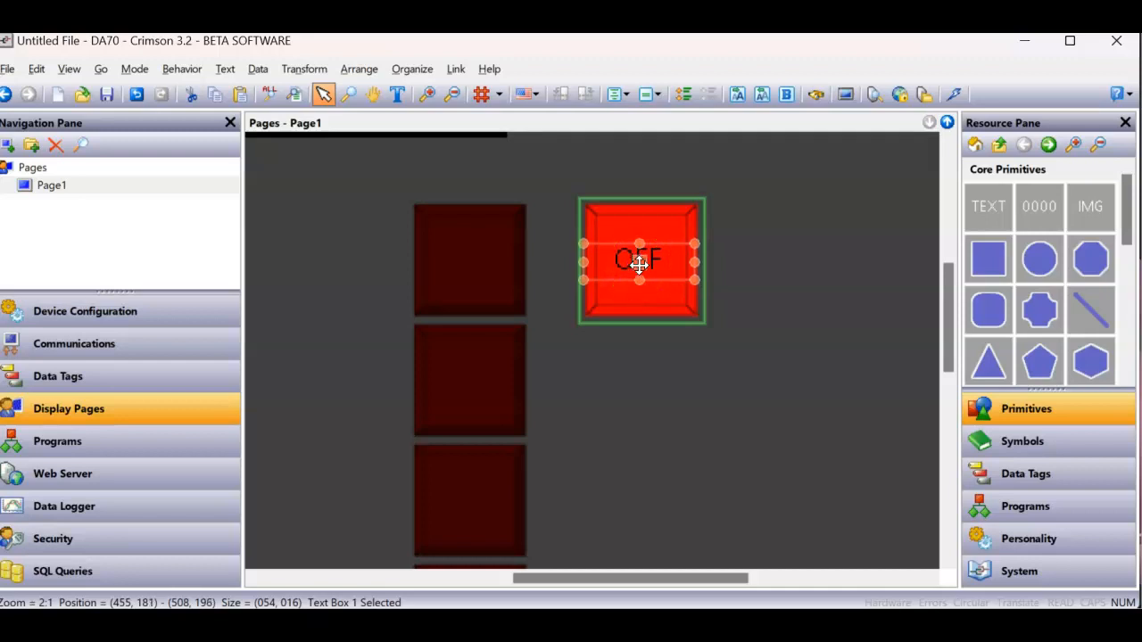
# - Set the Visible expression of the OFF text box to Data1.Pointer
pyautogui.rightClick(650, 262)
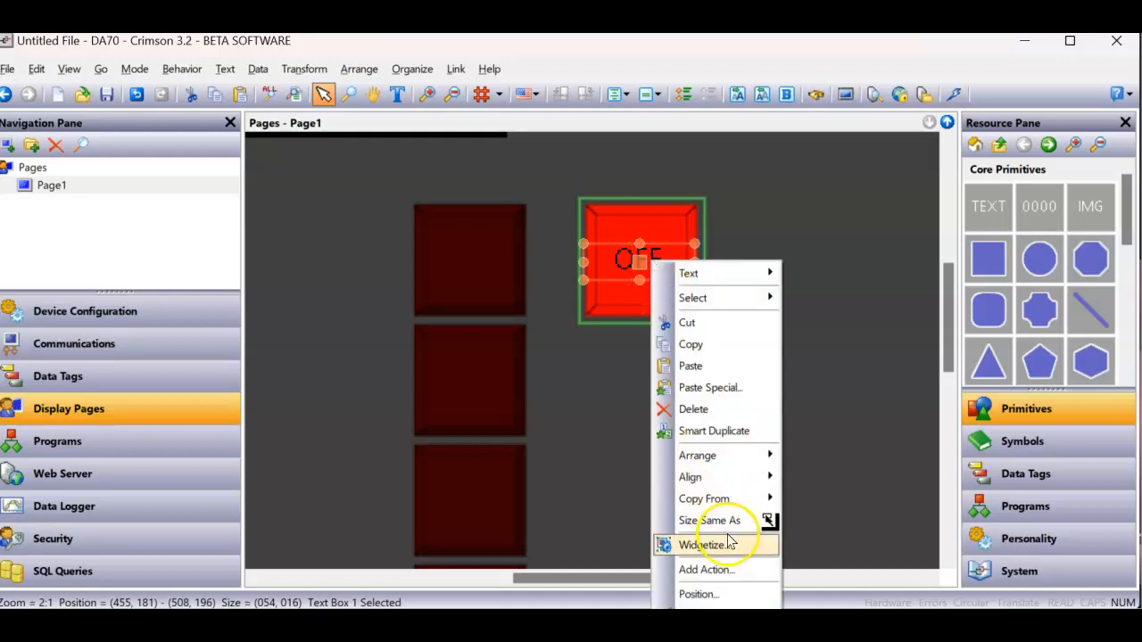
pyautogui.click(680, 629)
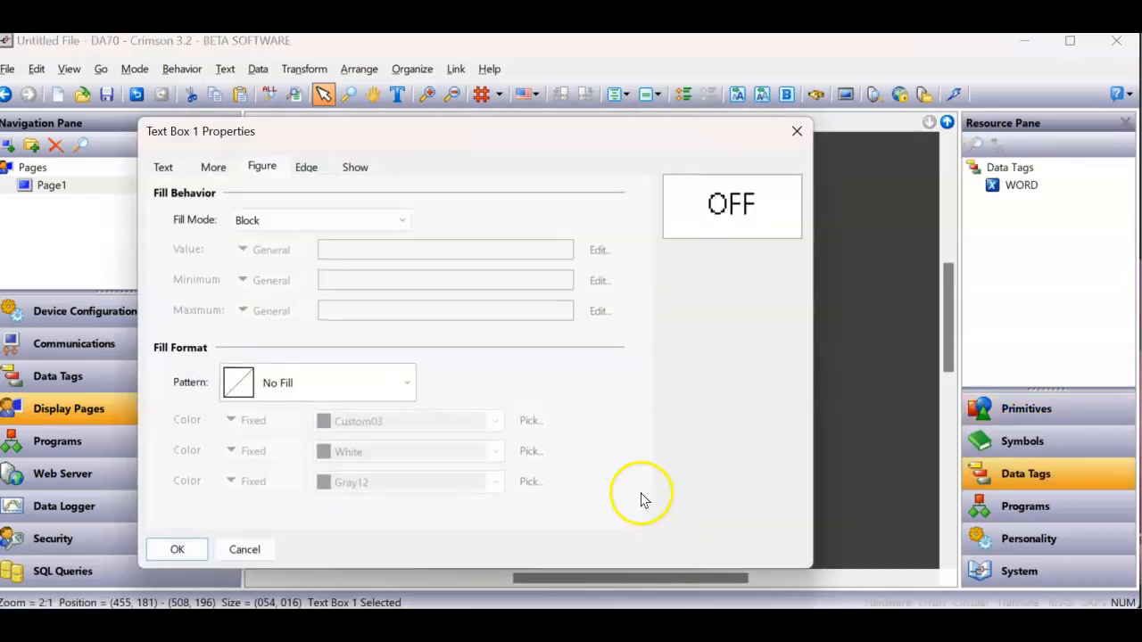
pyautogui.click(357, 172)
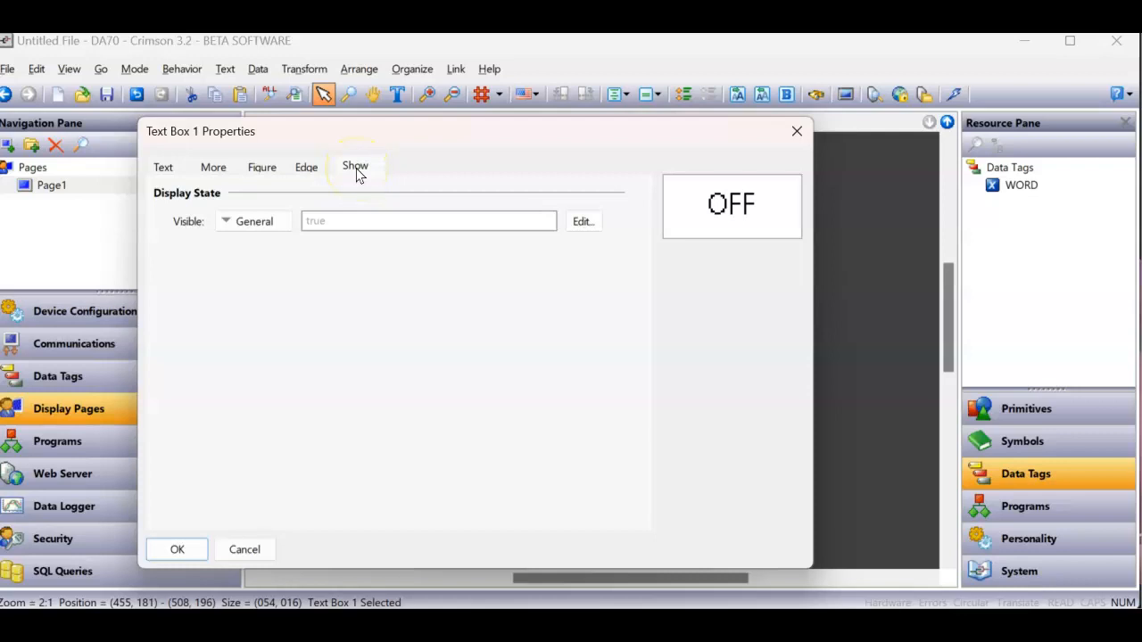
pyautogui.click(353, 219)
pyautogui.press('Return')
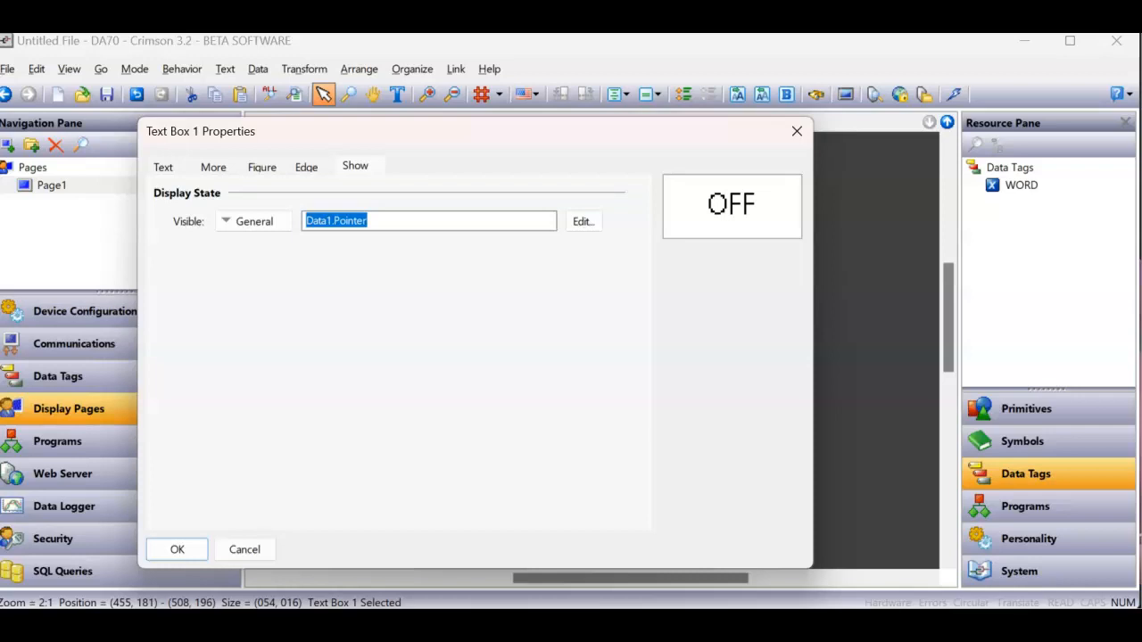
# - Negate the OFF text box's Visible expression to !Data1.Pointer
pyautogui.click(417, 218)
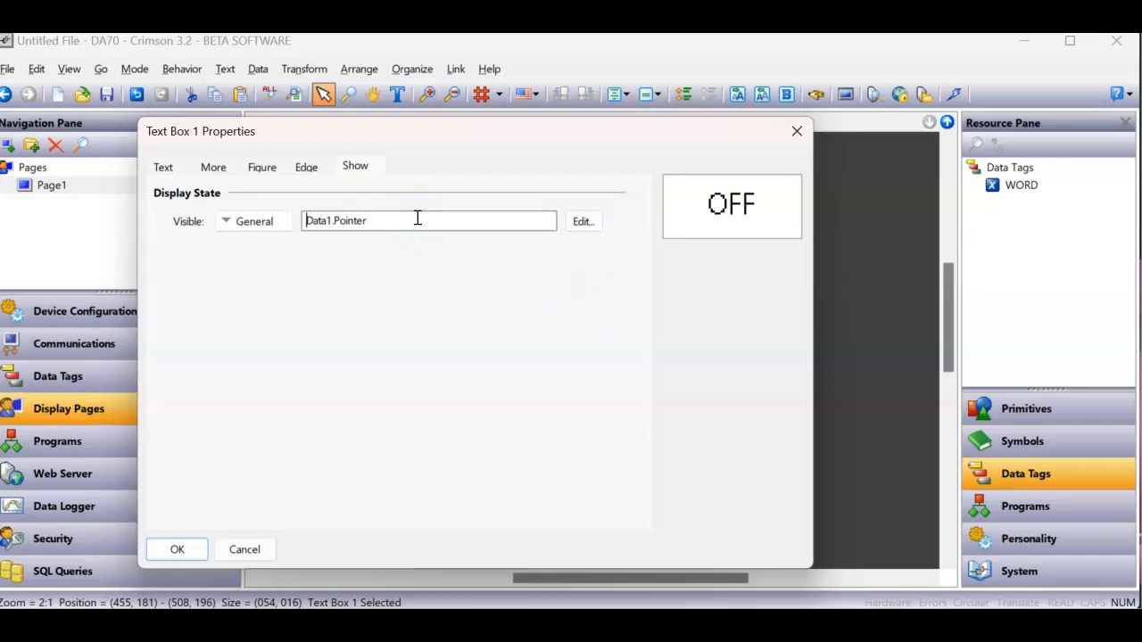
pyautogui.write('!')
pyautogui.hotkey('ctrl', 'a')
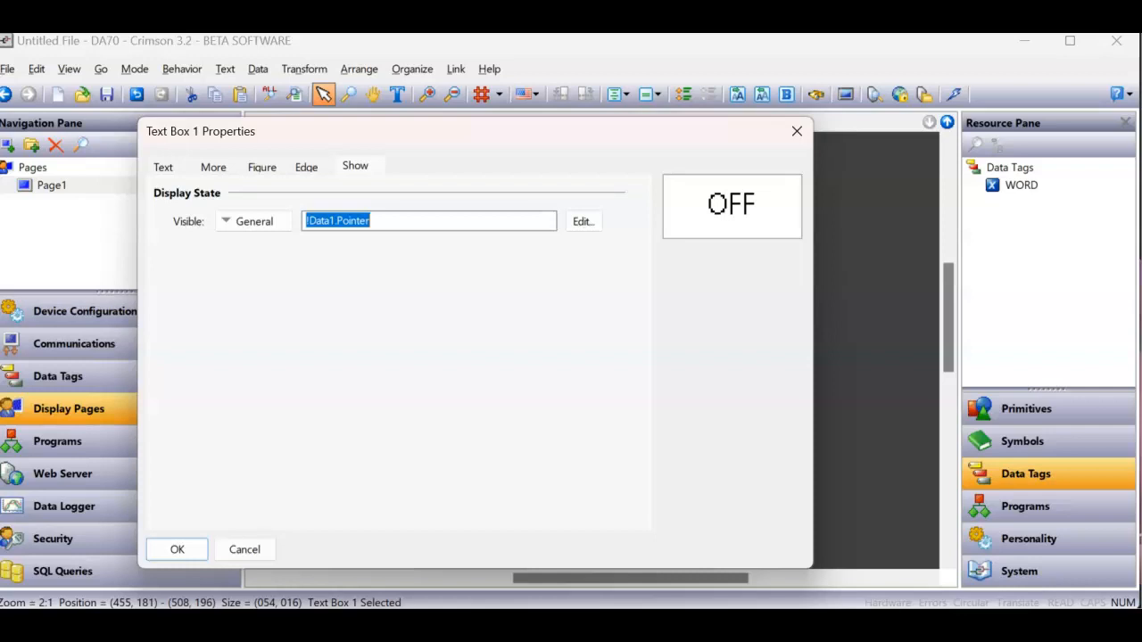
# - Change the OFF text box's Visible expression to Data1.Pointer == 0
pyautogui.click(310, 224)
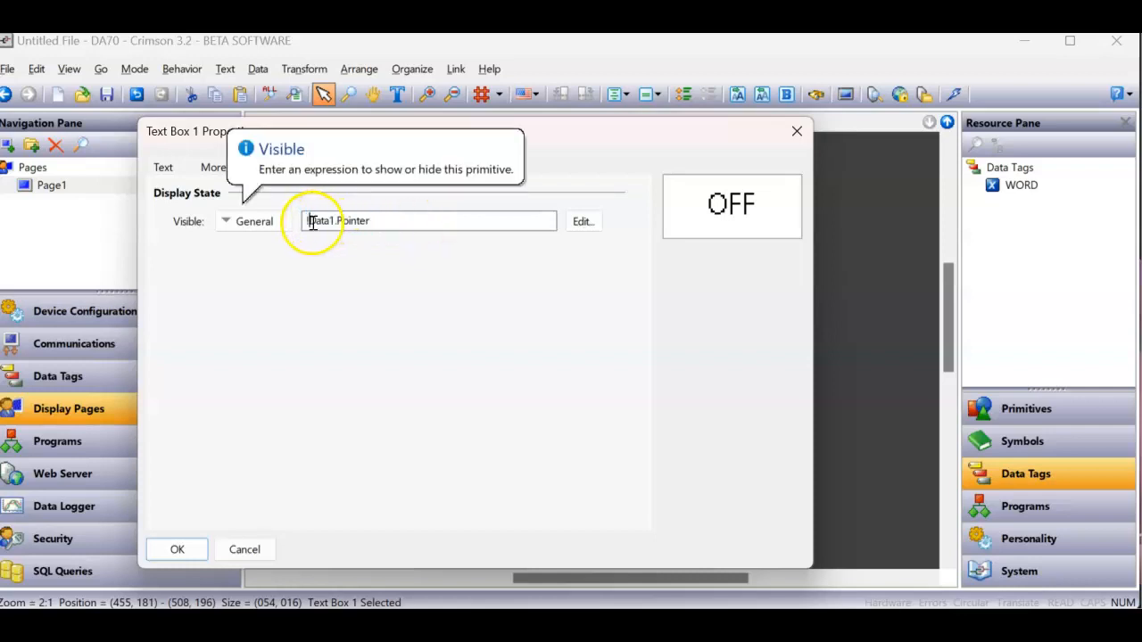
pyautogui.press('Delete')
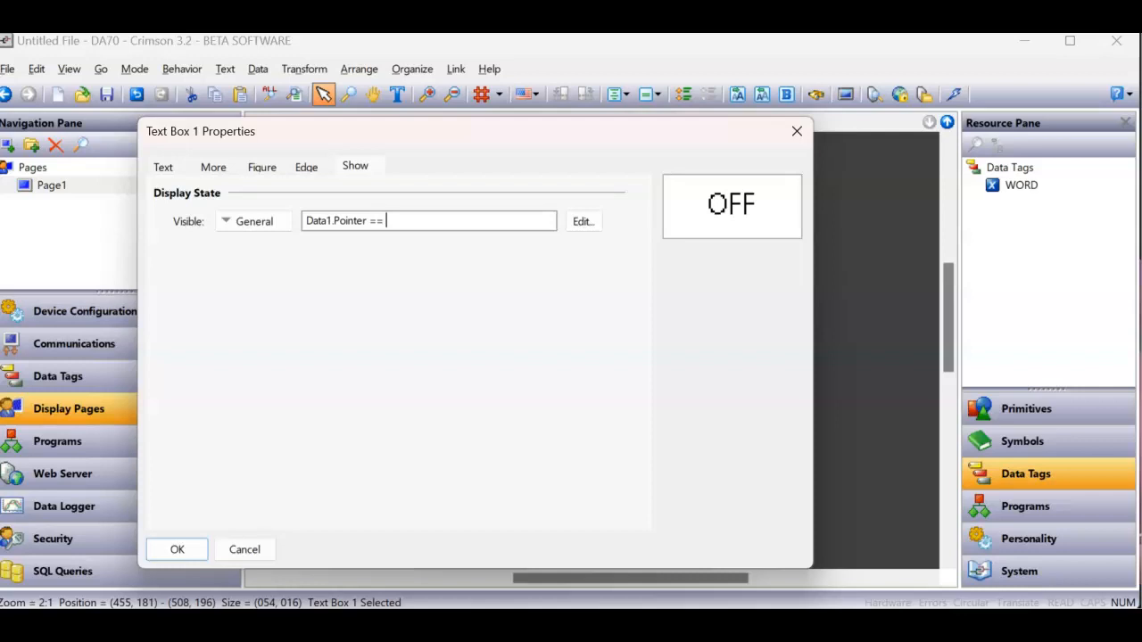
pyautogui.click(375, 221)
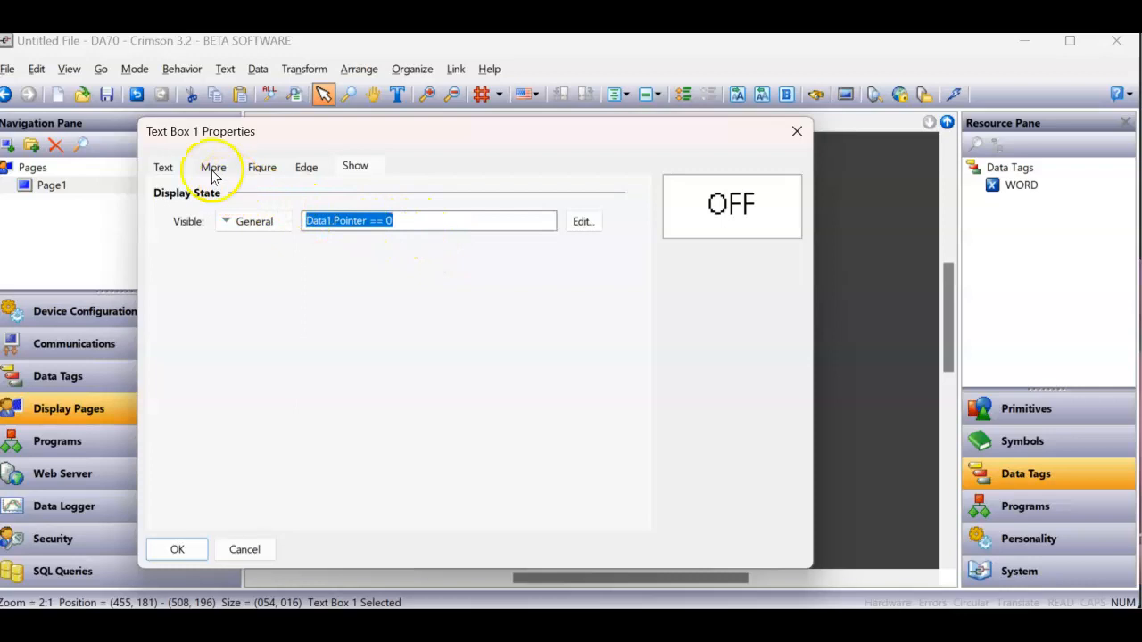
# - Set the OFF text box's text color to white and apply its properties
pyautogui.click(164, 167)
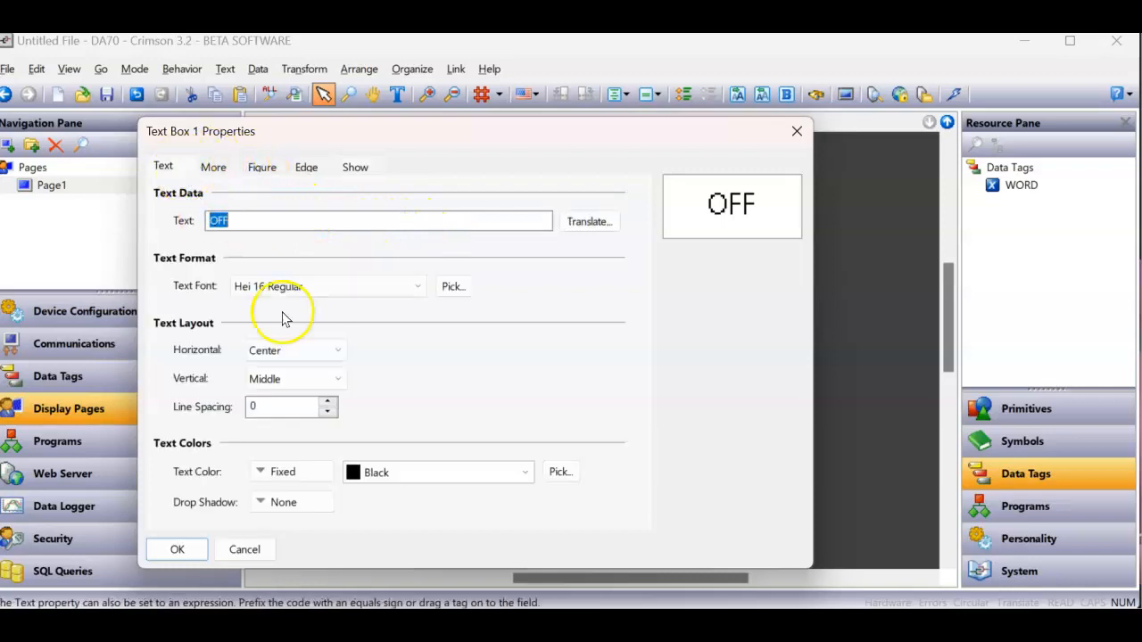
pyautogui.click(428, 474)
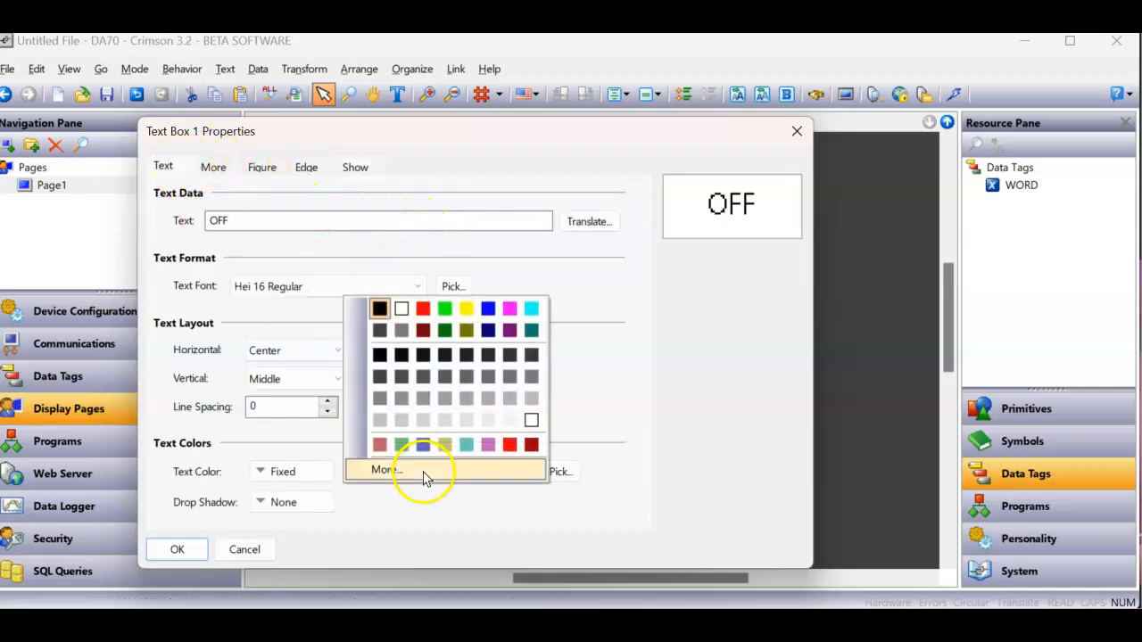
pyautogui.click(400, 309)
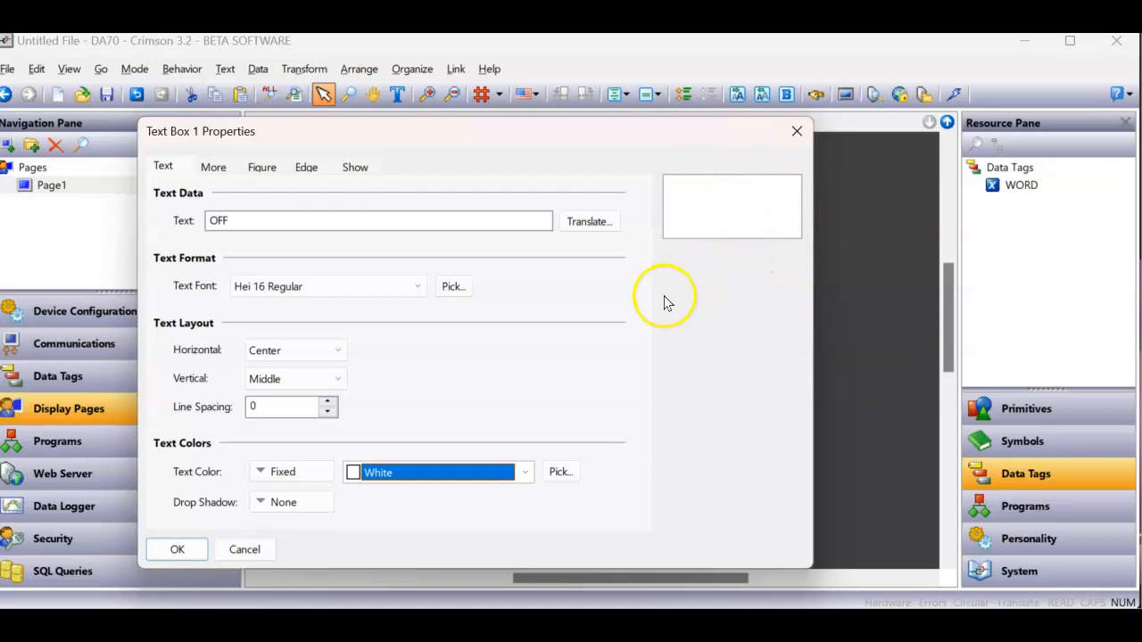
pyautogui.click(177, 551)
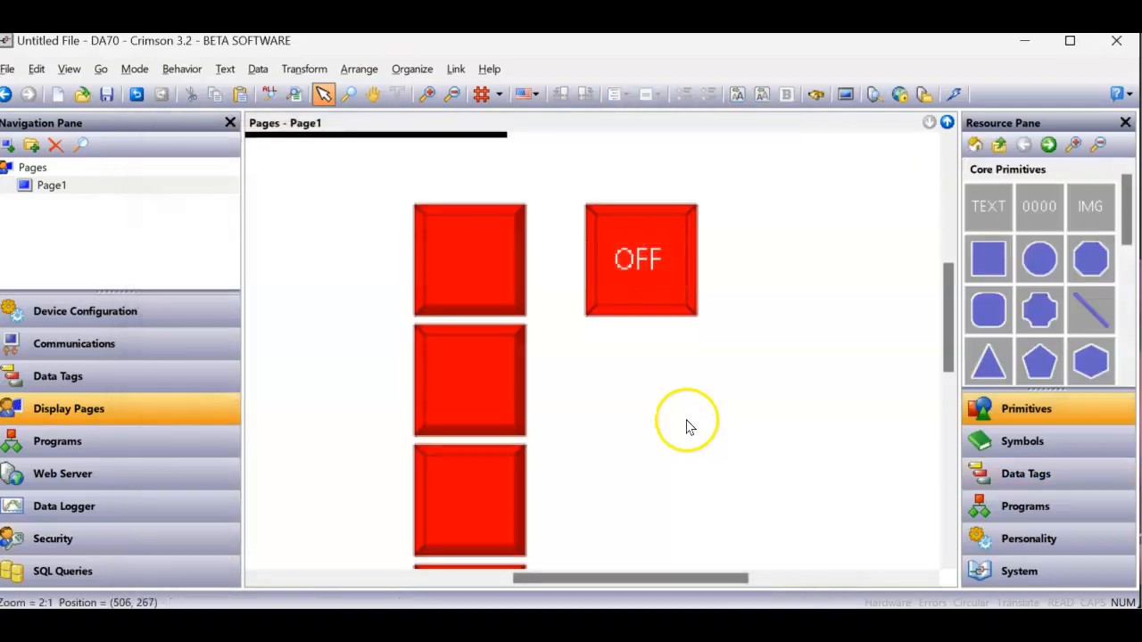
pyautogui.click(639, 268)
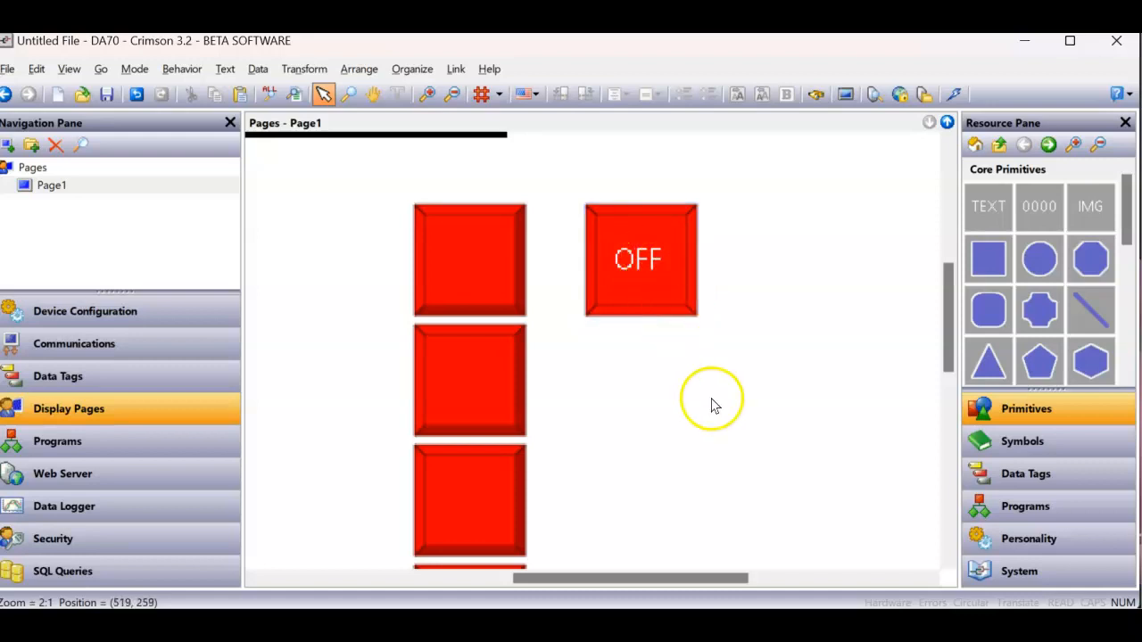
# - Reopen the second-column widget's contents, copy the OFF text box and paste the copy inside the same widget
pyautogui.click(664, 295)
pyautogui.click(662, 287)
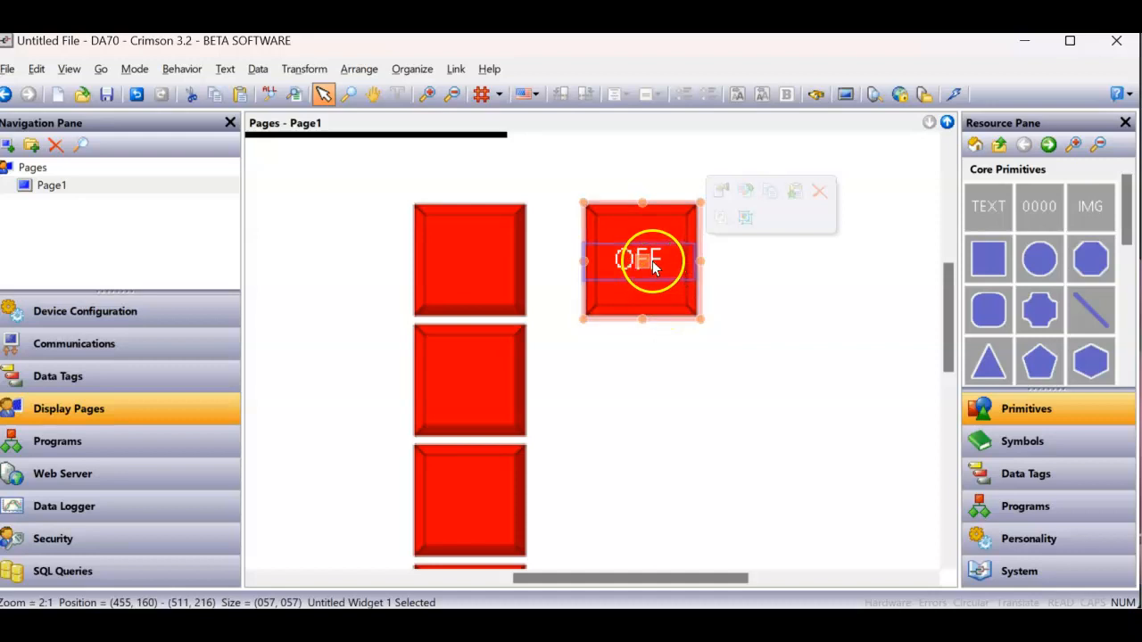
pyautogui.doubleClick(653, 268)
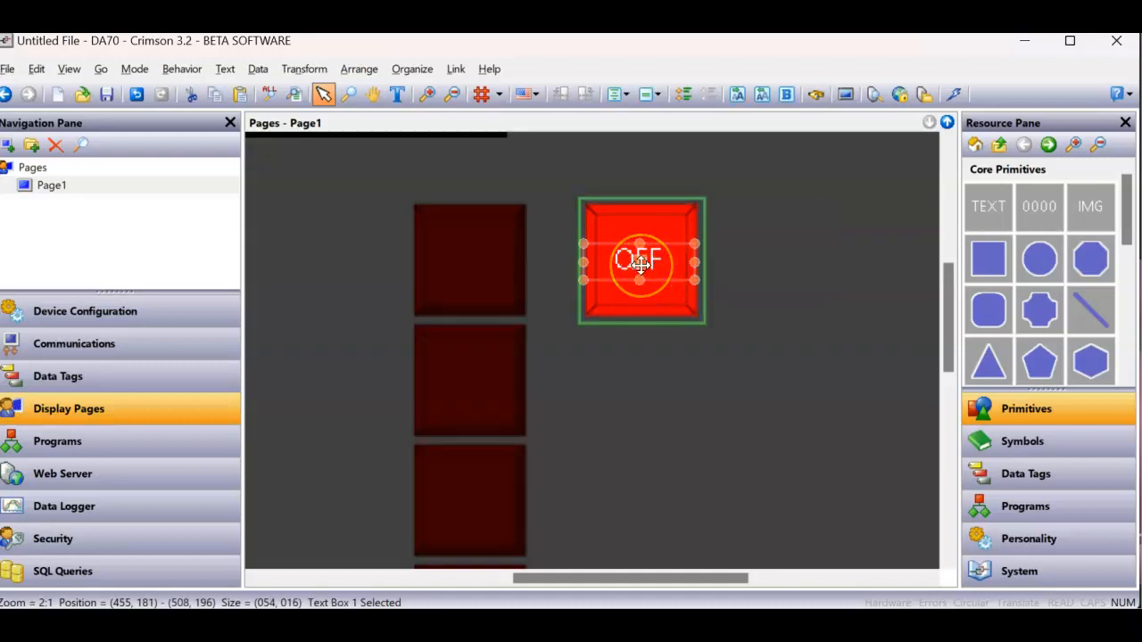
pyautogui.rightClick(640, 257)
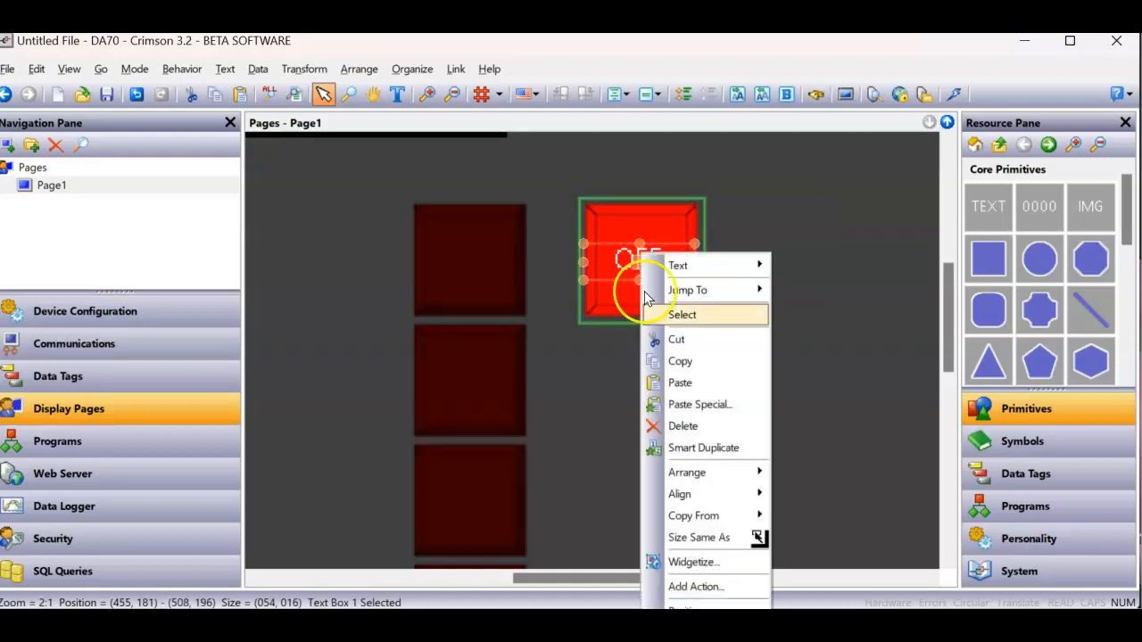
pyautogui.click(674, 361)
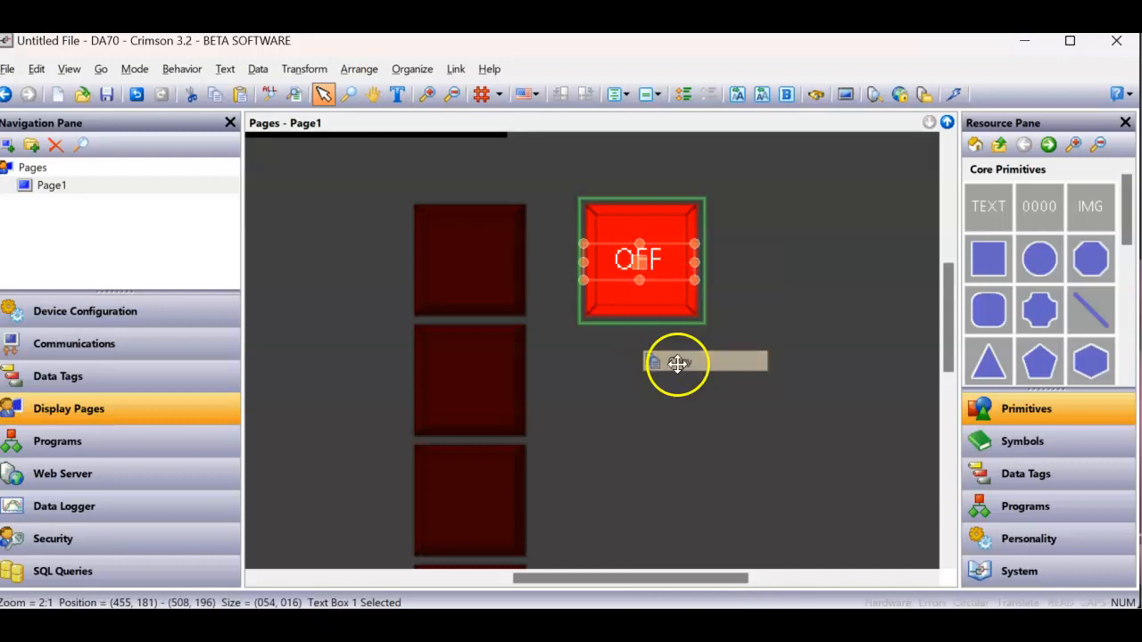
pyautogui.rightClick(654, 288)
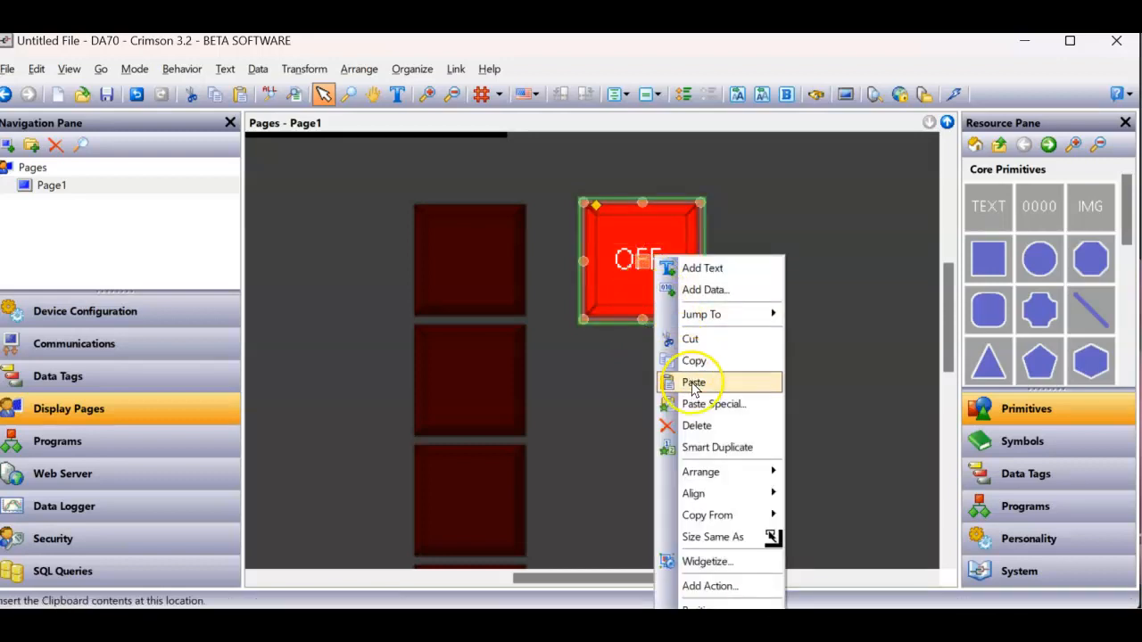
pyautogui.click(692, 384)
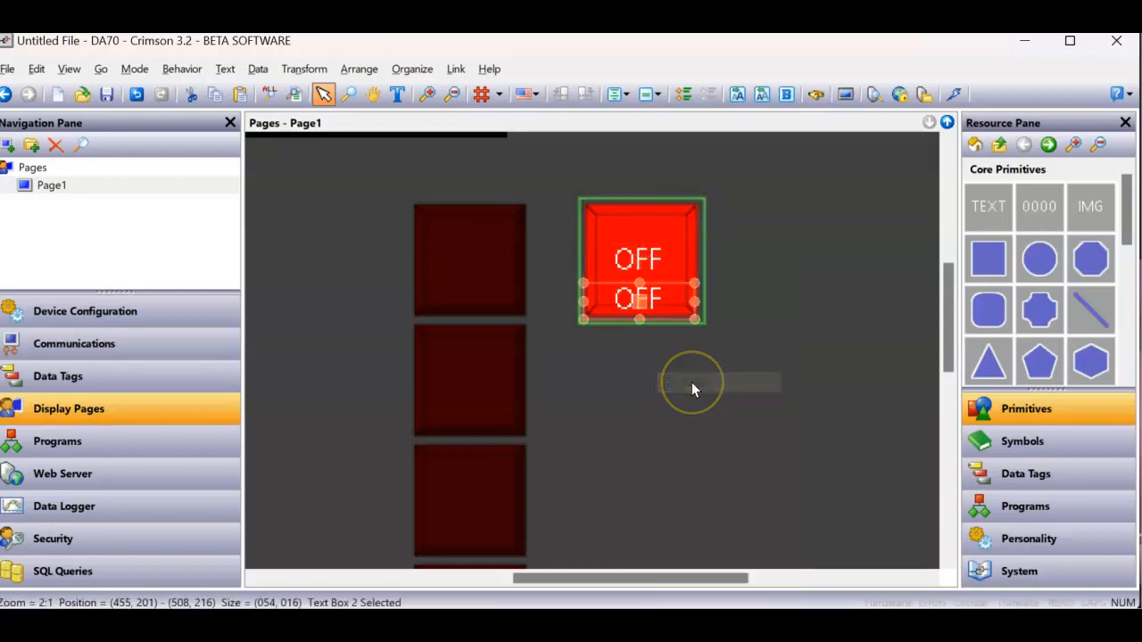
# - Change the pasted text box's text to ON and its text color to black
pyautogui.rightClick(647, 305)
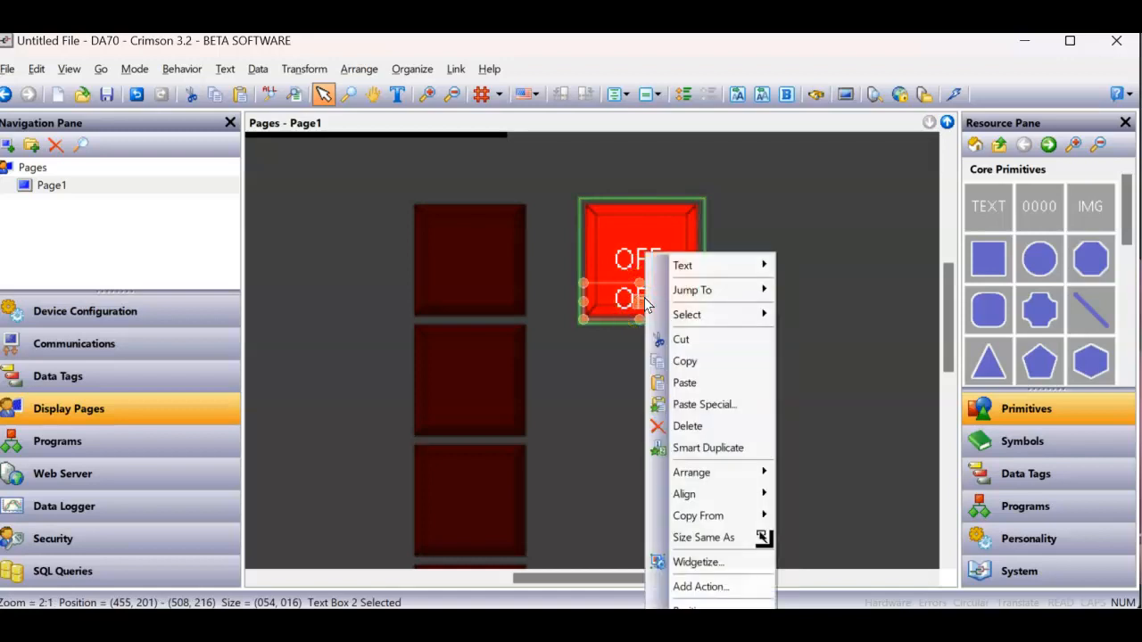
pyautogui.click(688, 609)
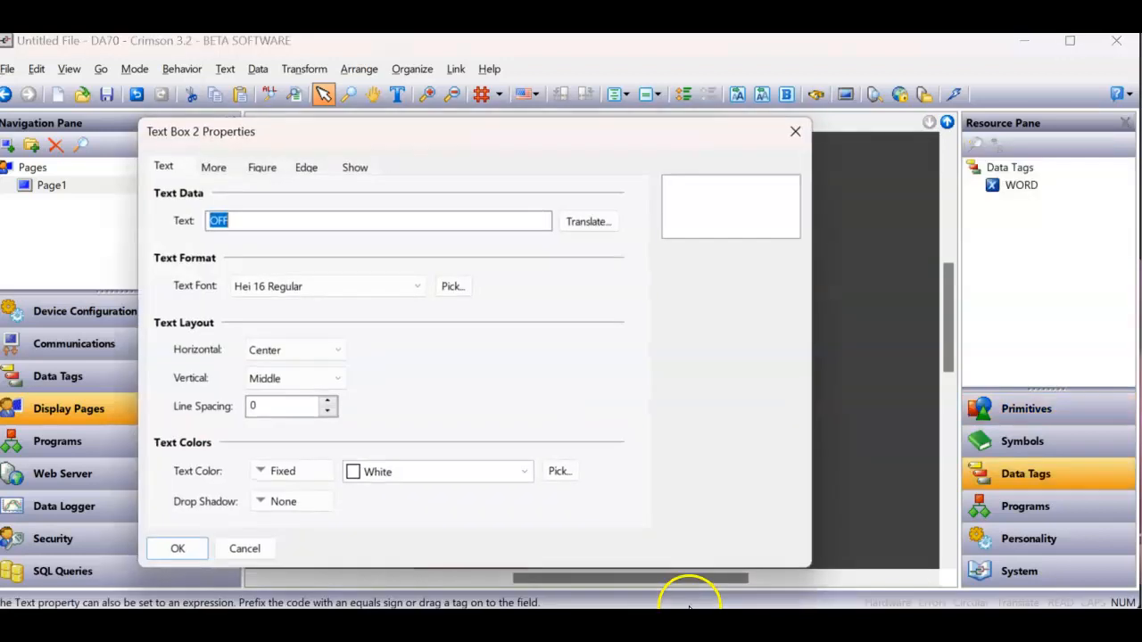
pyautogui.write('O')
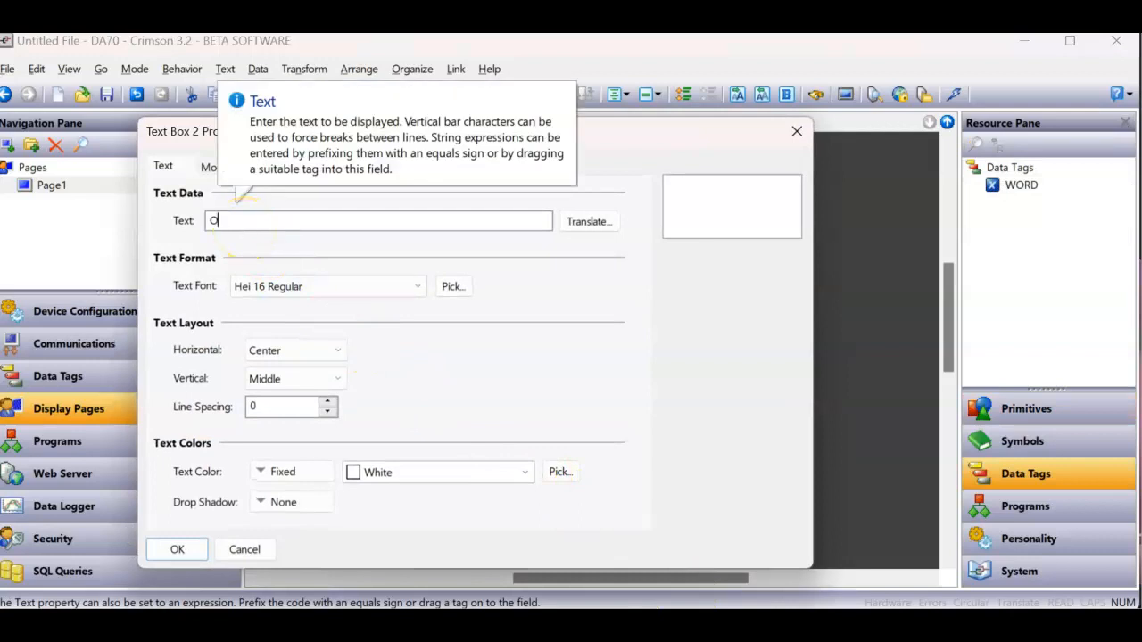
pyautogui.write('N')
pyautogui.press('Return')
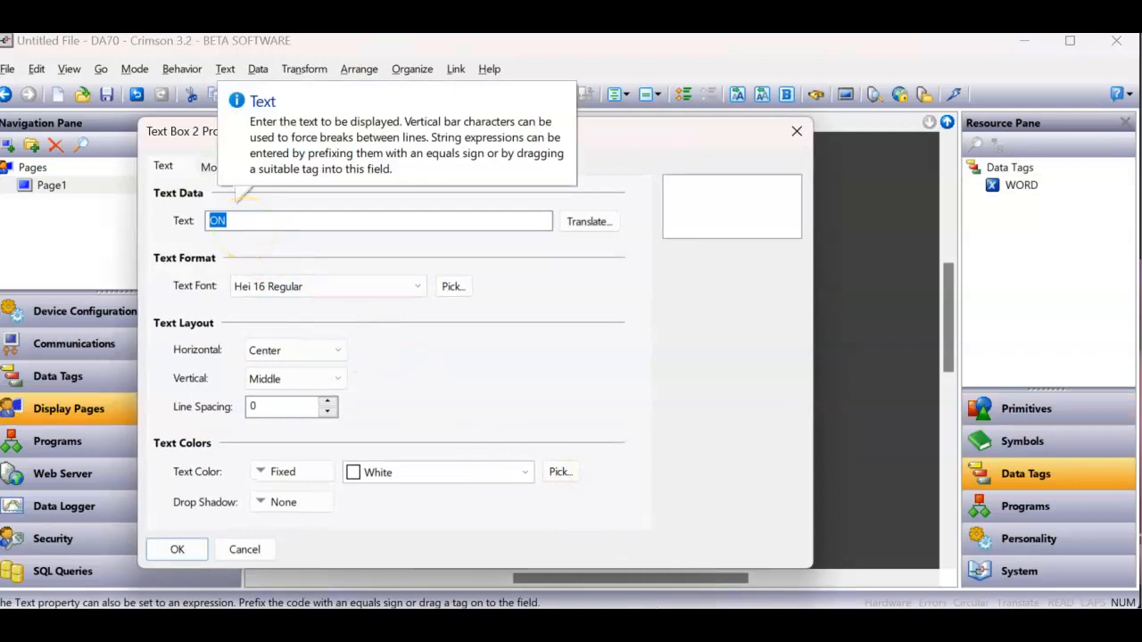
pyautogui.click(429, 480)
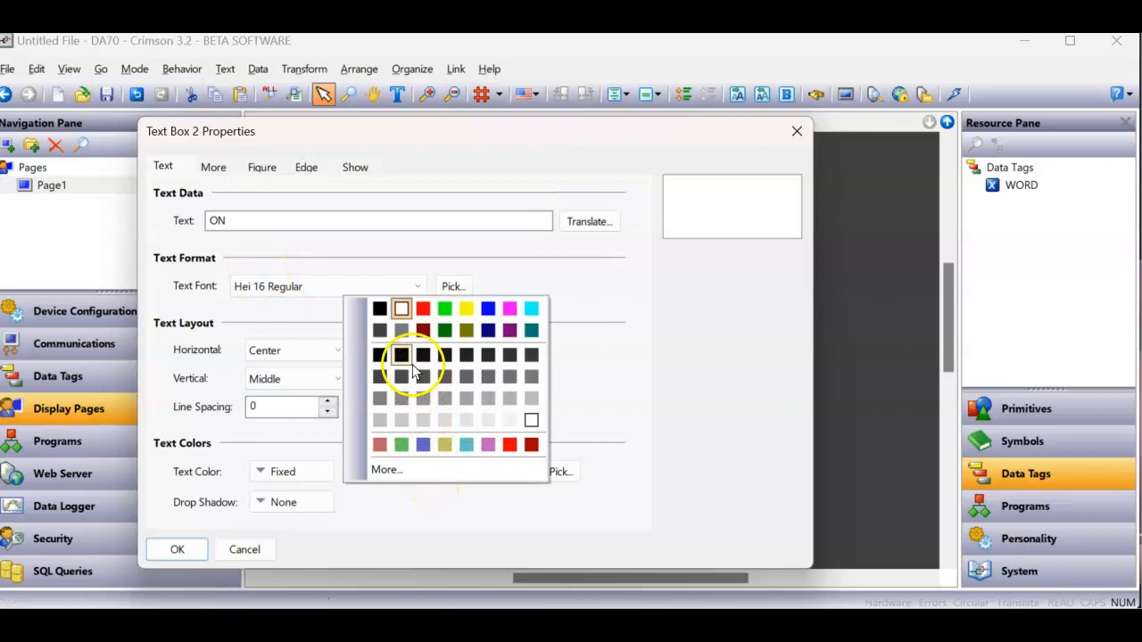
pyautogui.click(379, 310)
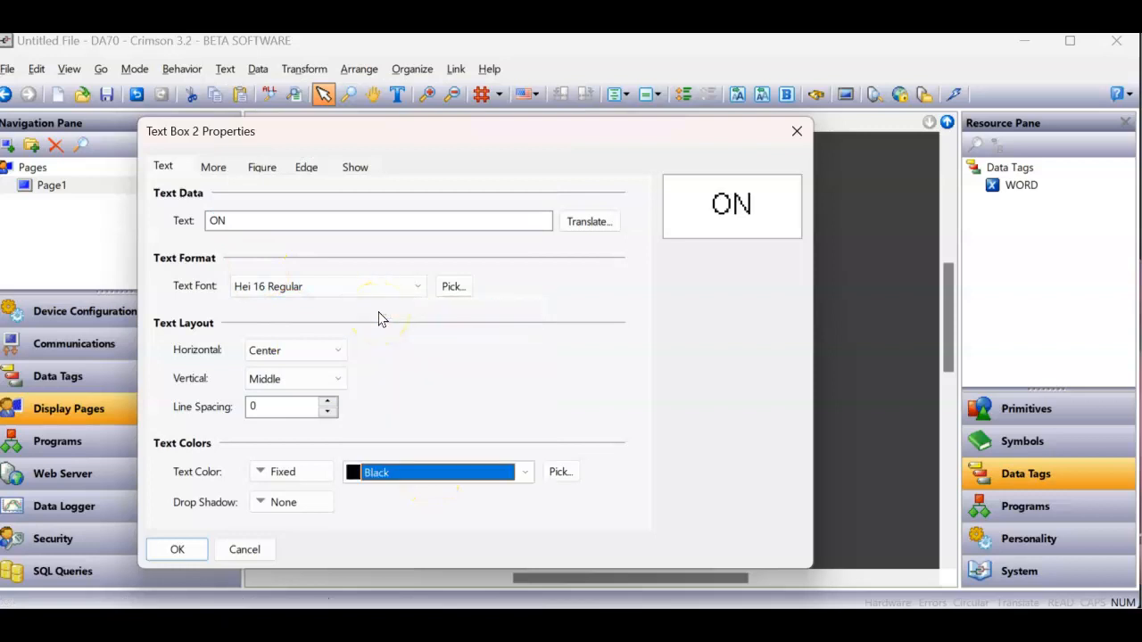
# - Set the ON text box's Visible expression to Data1.Pointer == 1 and apply its properties
pyautogui.click(355, 167)
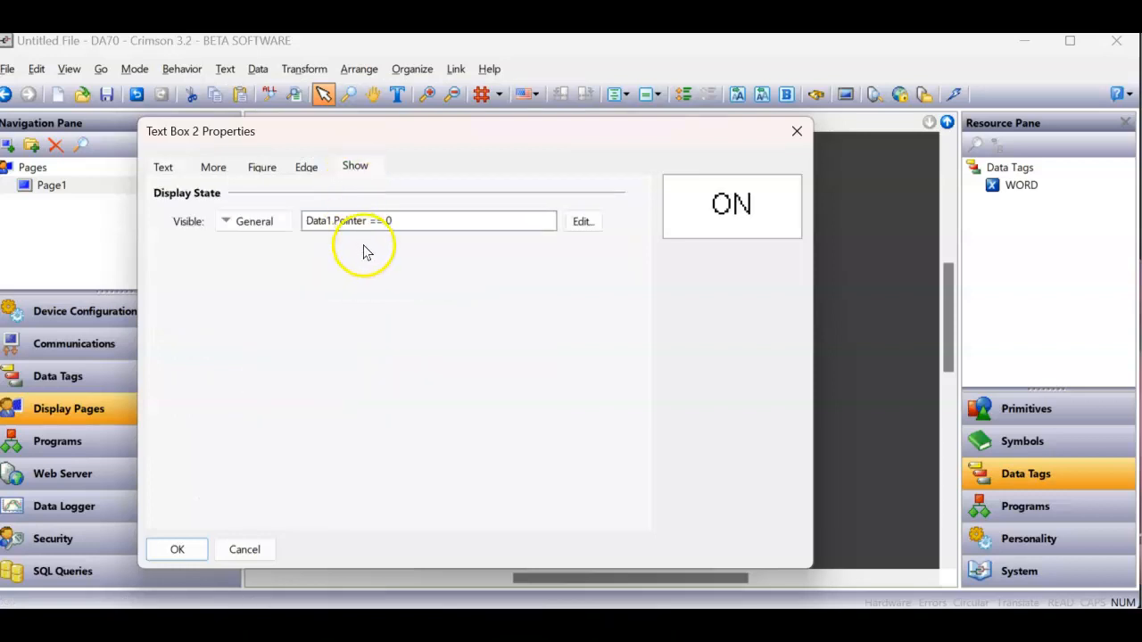
pyautogui.click(406, 222)
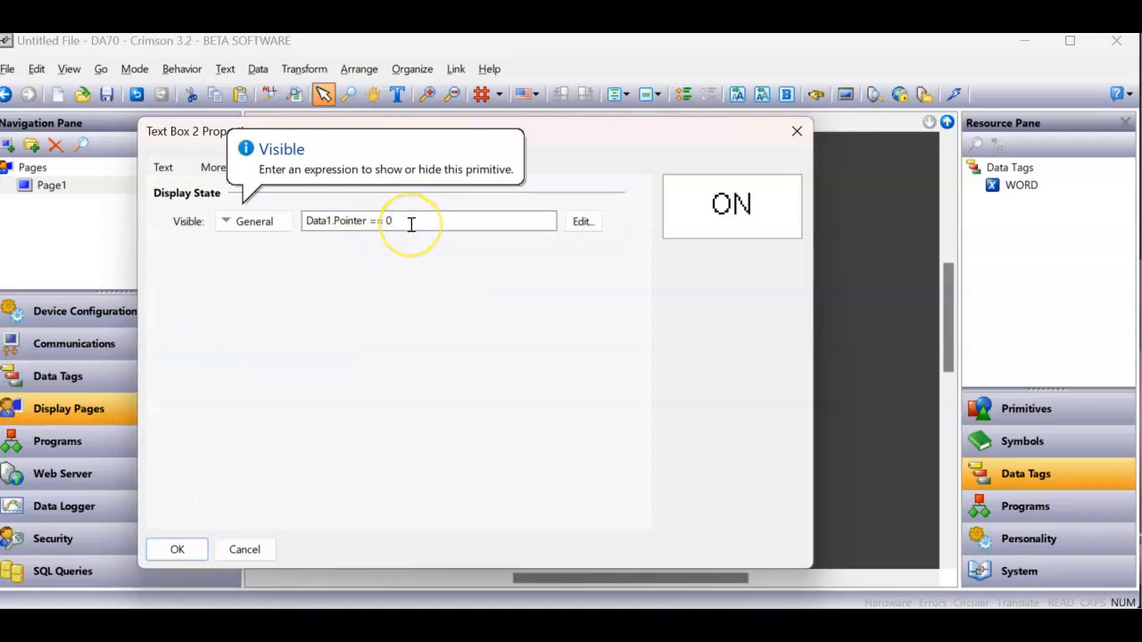
pyautogui.press('Return')
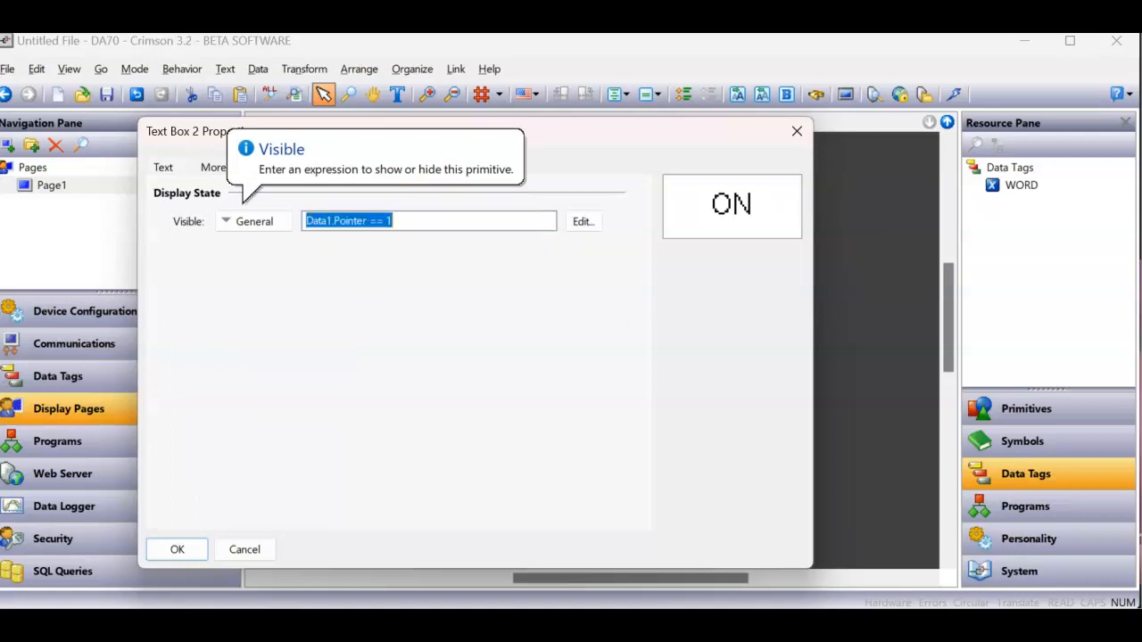
pyautogui.click(179, 548)
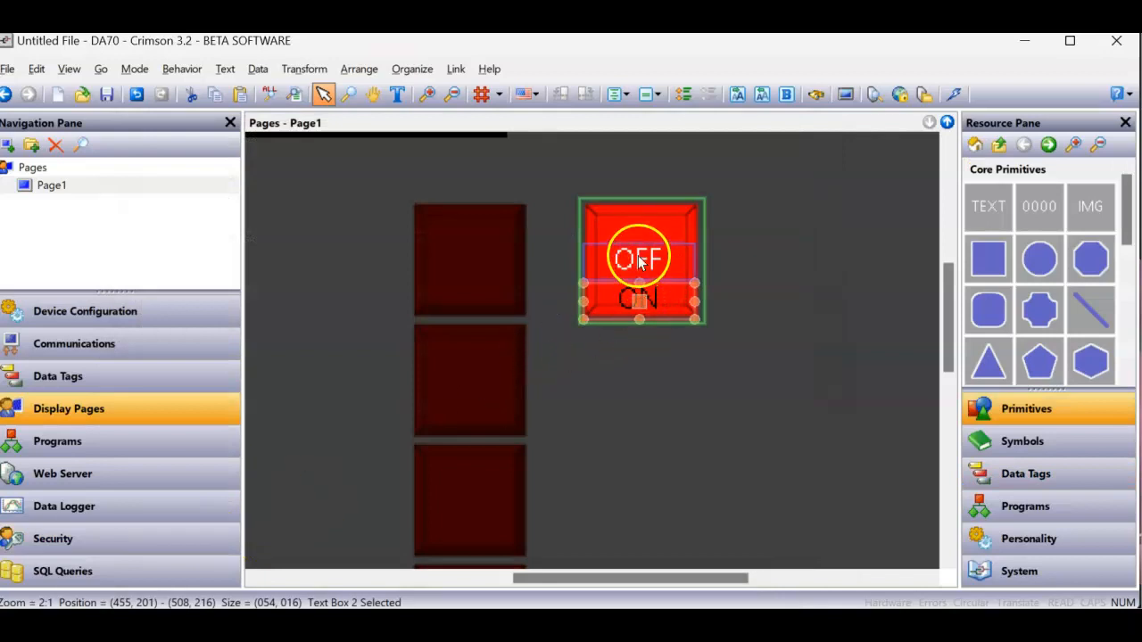
# - Align the ON text box centered on the OFF text box and leave the widget's contents
pyautogui.rightClick(639, 305)
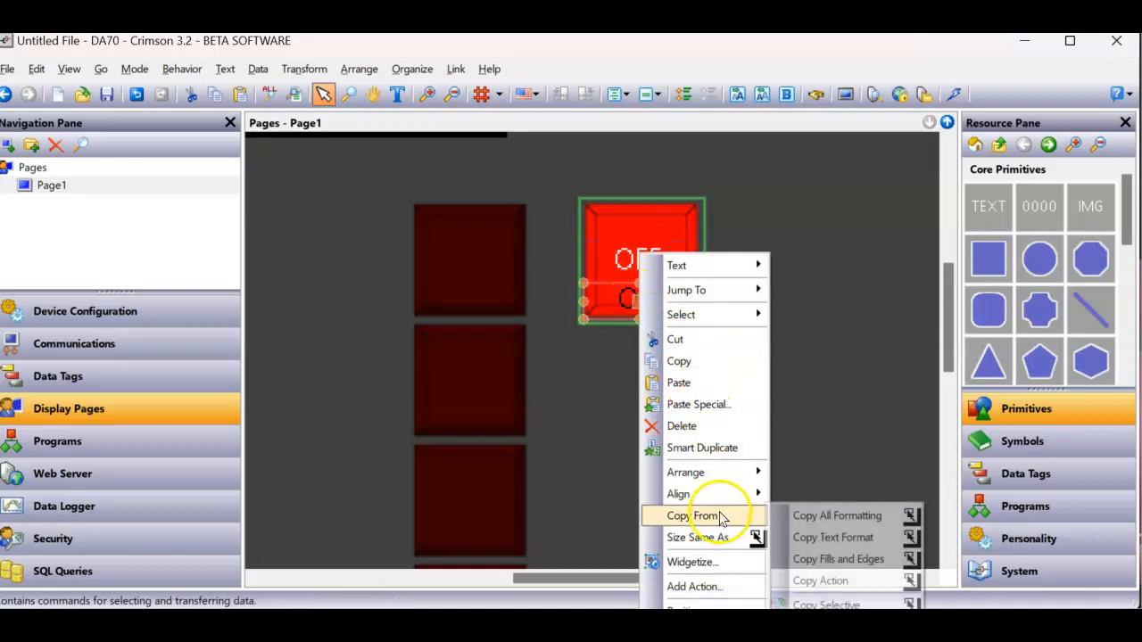
pyautogui.moveTo(715, 493)
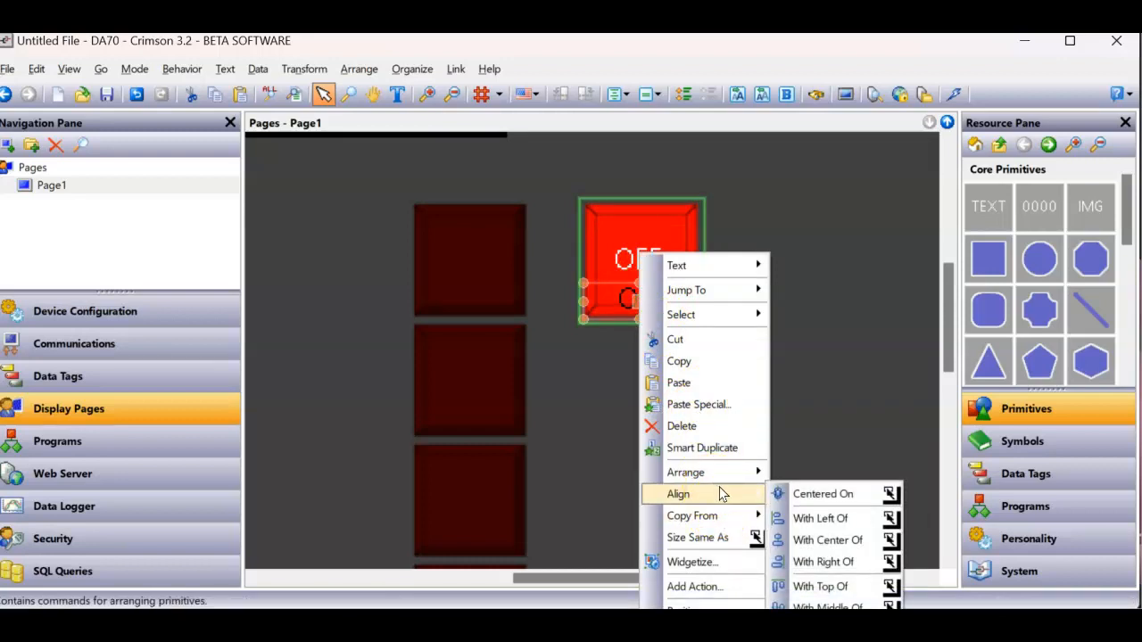
pyautogui.click(822, 494)
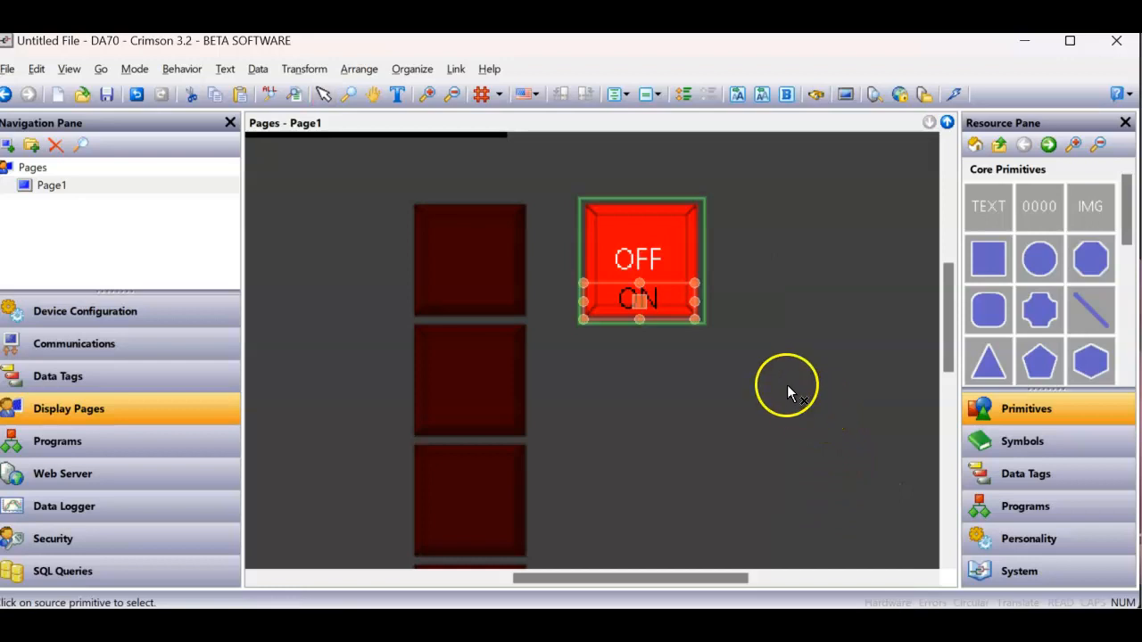
pyautogui.click(643, 261)
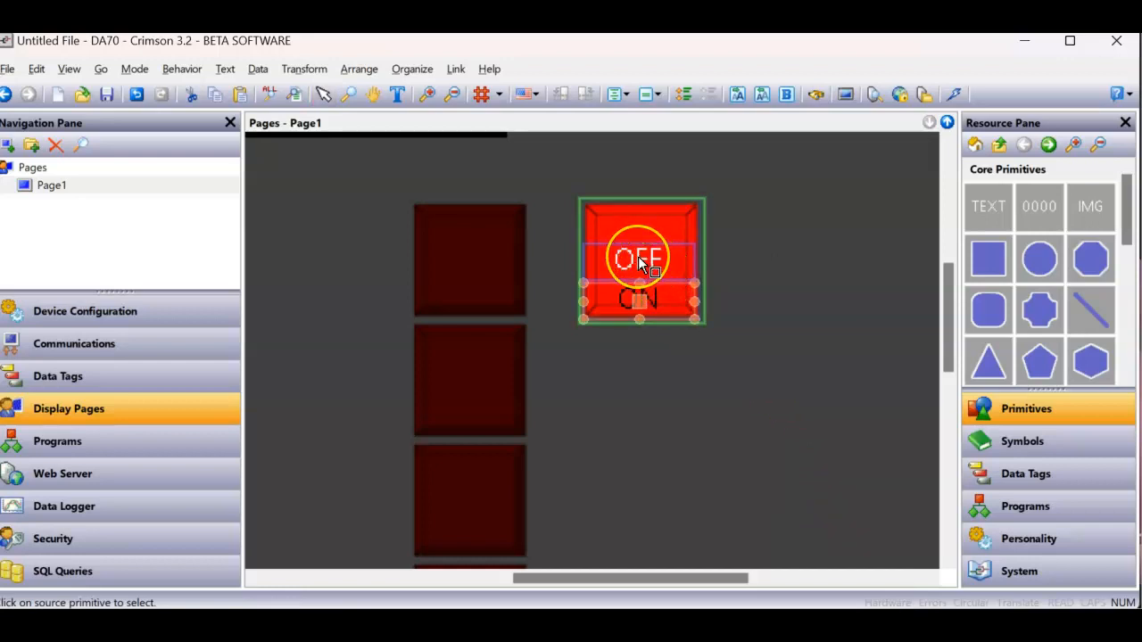
pyautogui.click(639, 260)
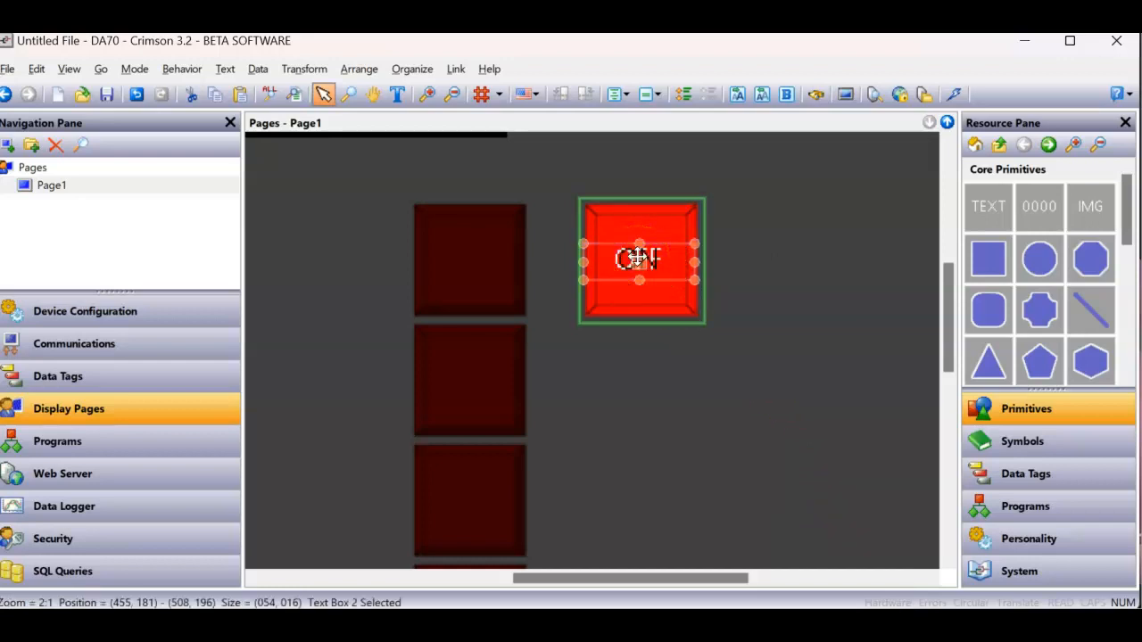
pyautogui.click(747, 389)
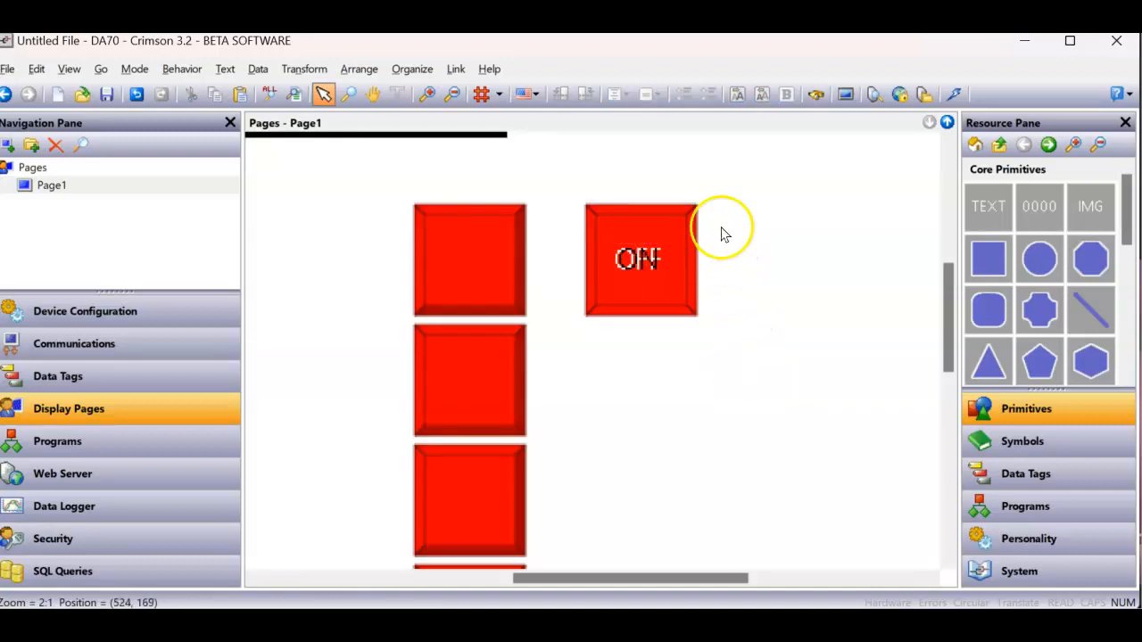
# - Smart Duplicate the second-column widget three times to make a column of four
pyautogui.moveTo(723, 181); pyautogui.dragTo(558, 352)
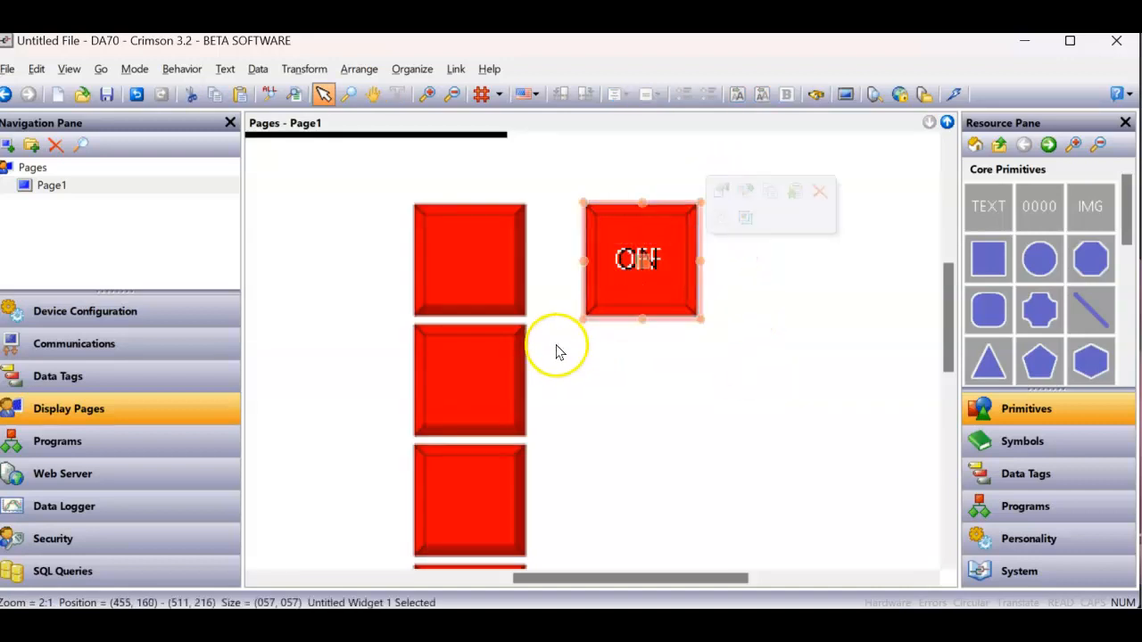
pyautogui.rightClick(644, 293)
pyautogui.click(702, 432)
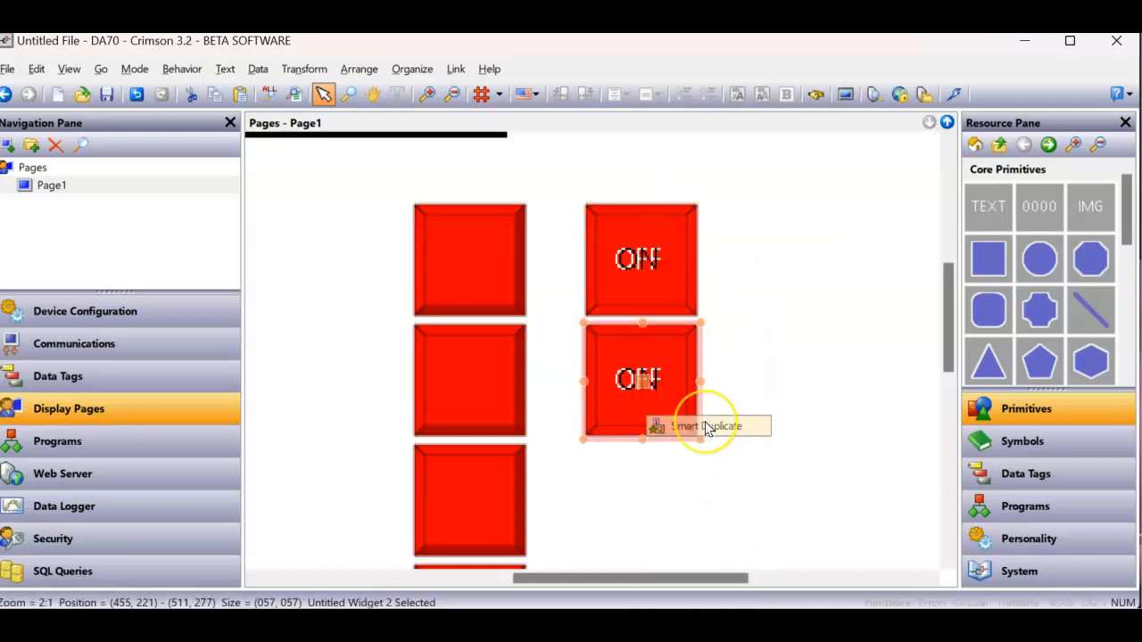
pyautogui.hotkey('ctrl', 'd')
pyautogui.hotkey('ctrl', 'd')
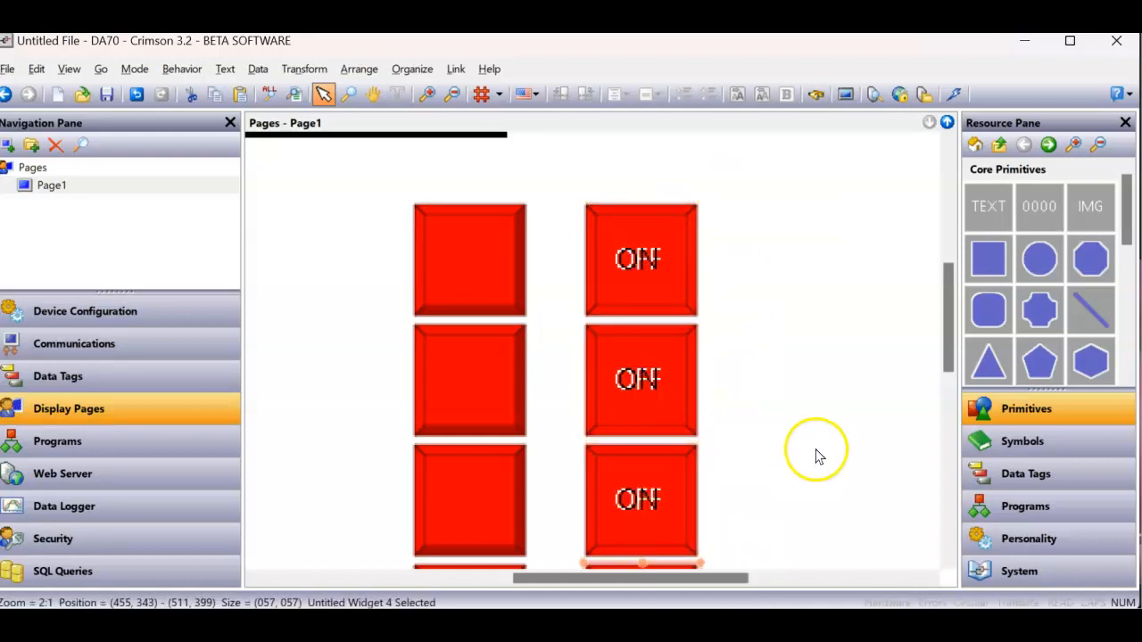
# - Review the Data1 and Pointer values of the top widget in the second column
pyautogui.scroll(-1, 816, 449)
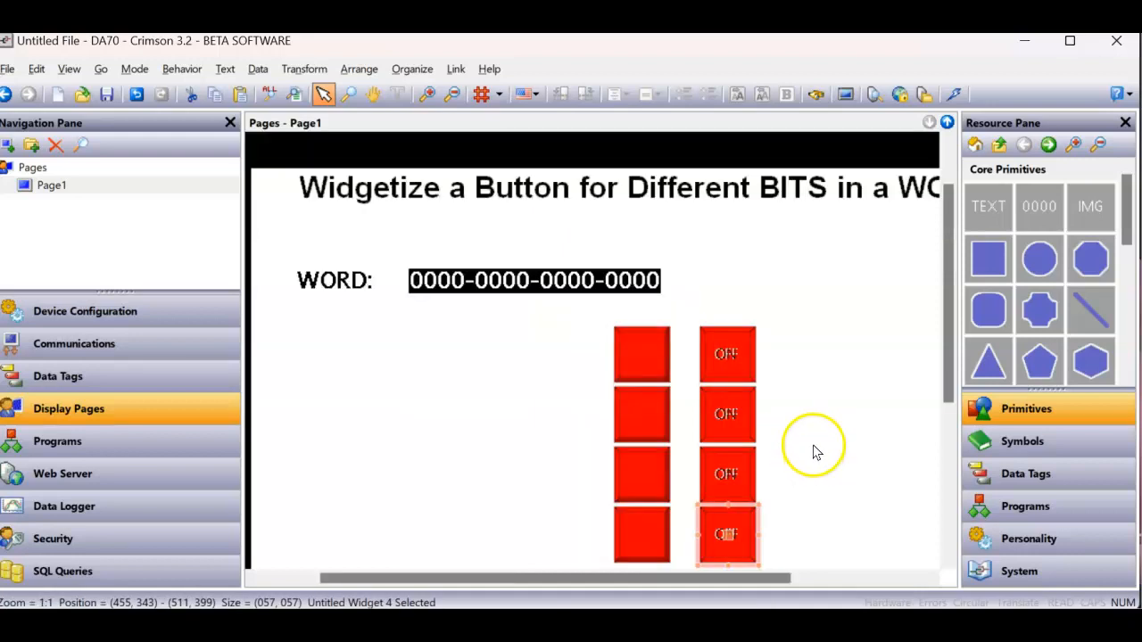
pyautogui.rightClick(731, 367)
pyautogui.click(775, 352)
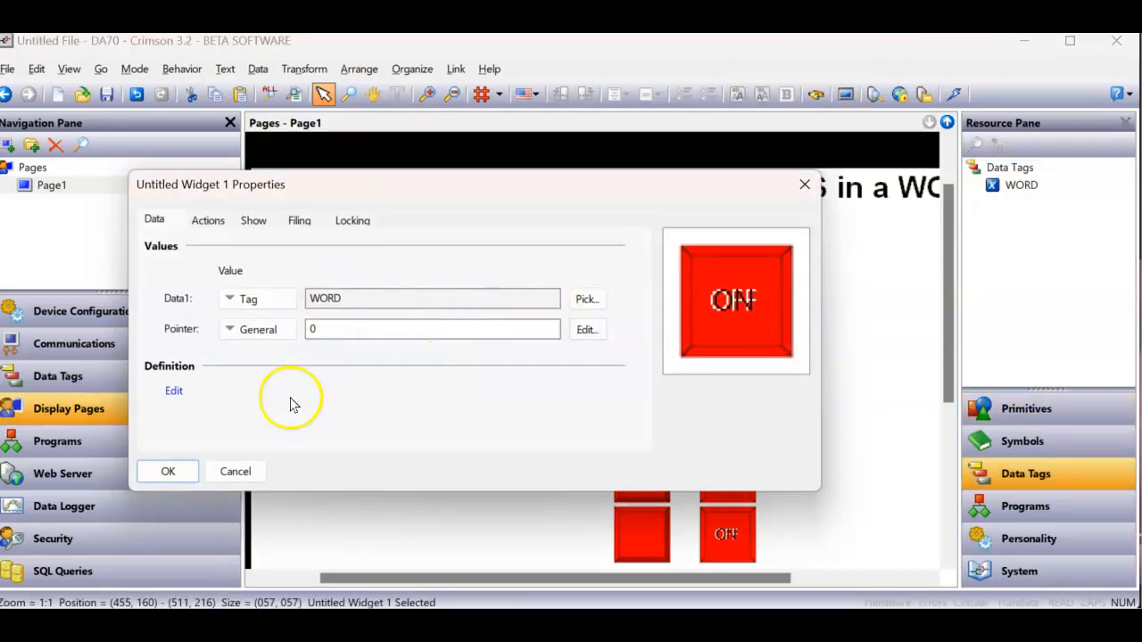
pyautogui.click(167, 471)
# - Set the Pointer value of the second widget down in the second column to 1
pyautogui.rightClick(722, 416)
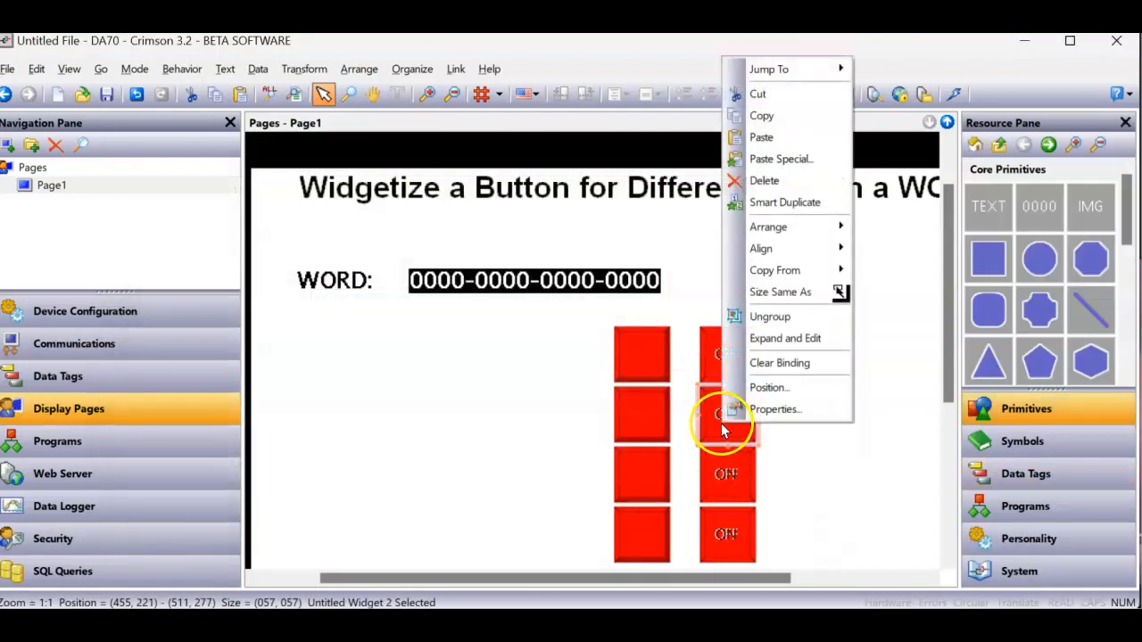
pyautogui.click(772, 411)
pyautogui.click(349, 329)
pyautogui.write('1')
pyautogui.click(160, 471)
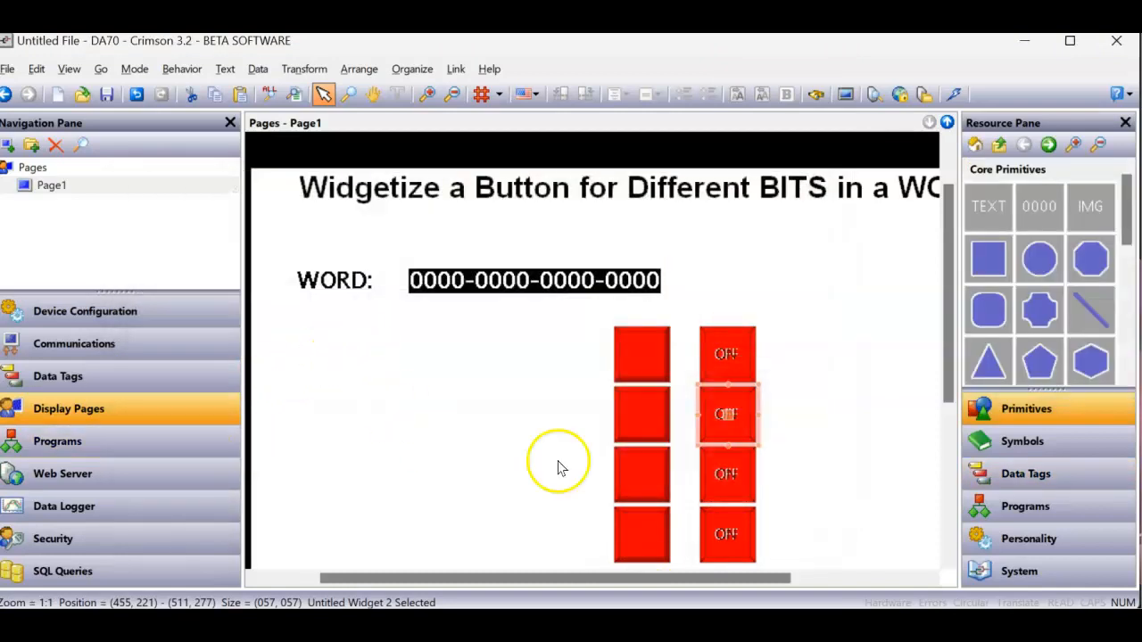
# - Set the Pointer value of the third widget down in the second column to 2
pyautogui.rightClick(727, 466)
pyautogui.click(772, 450)
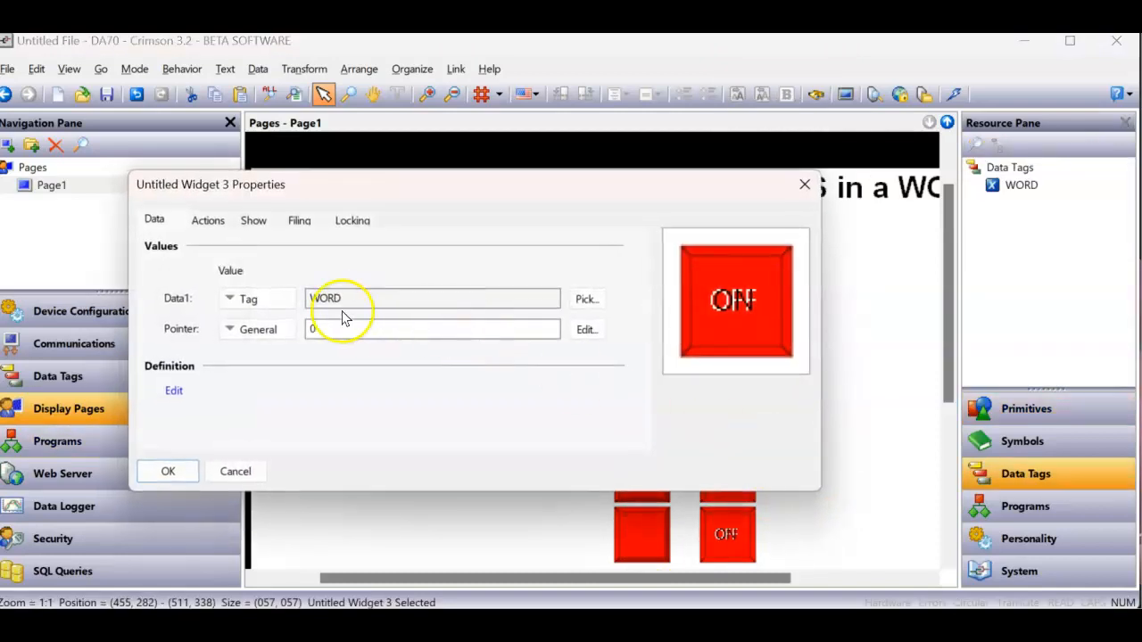
pyautogui.click(313, 329)
pyautogui.write('2')
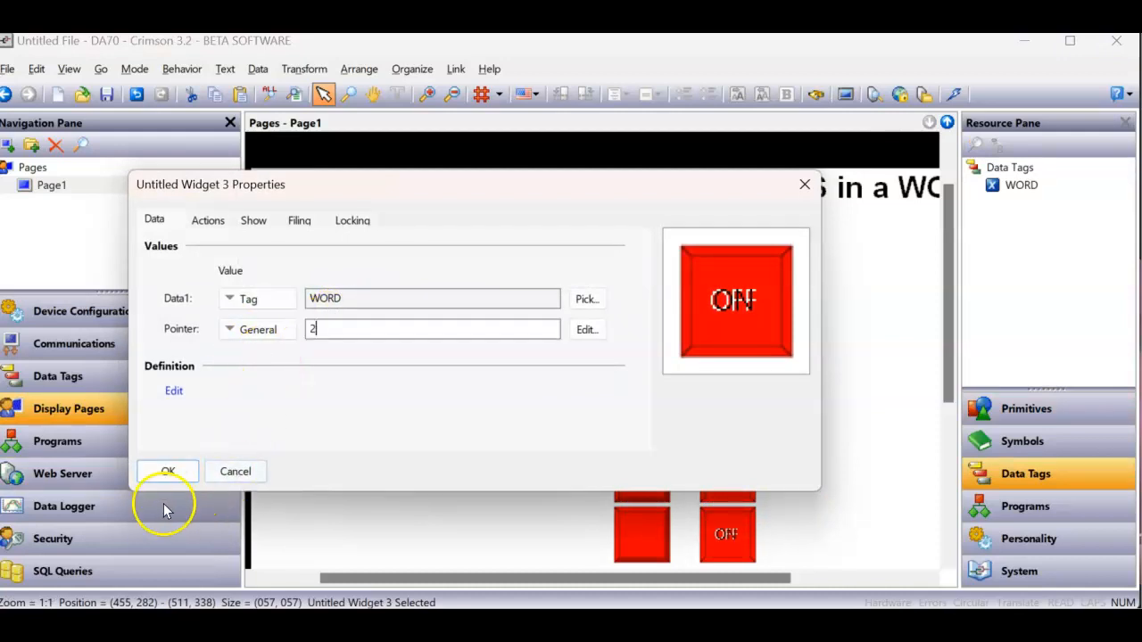
pyautogui.click(167, 471)
# - Set the Pointer value of the bottom widget in the second column to 3
pyautogui.rightClick(729, 535)
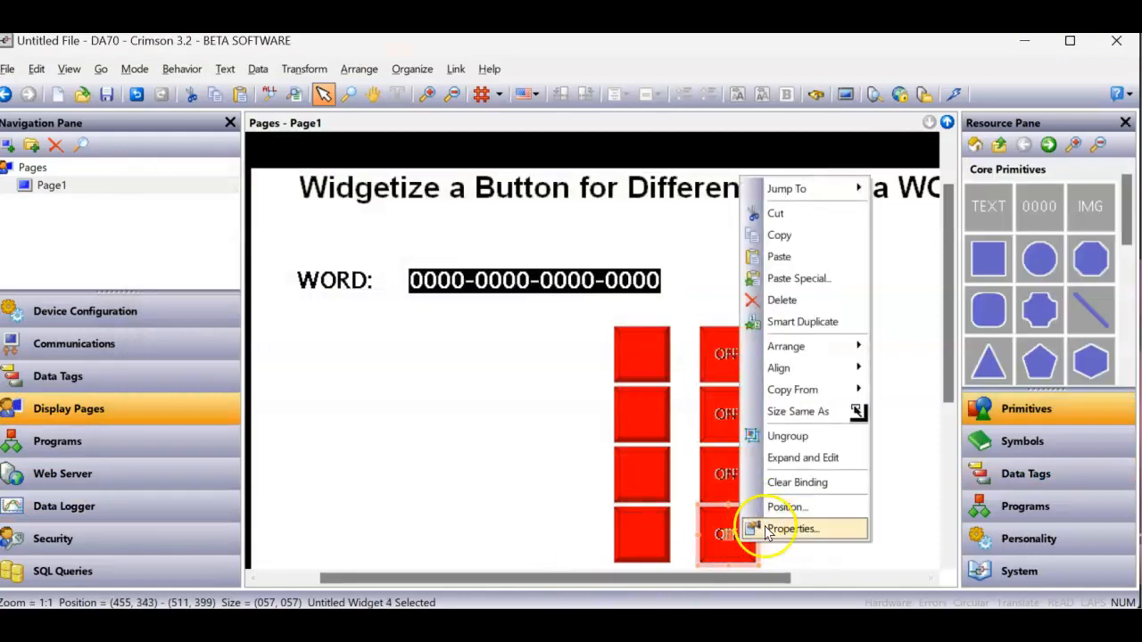
pyautogui.click(767, 532)
pyautogui.click(356, 330)
pyautogui.write('3')
pyautogui.click(168, 471)
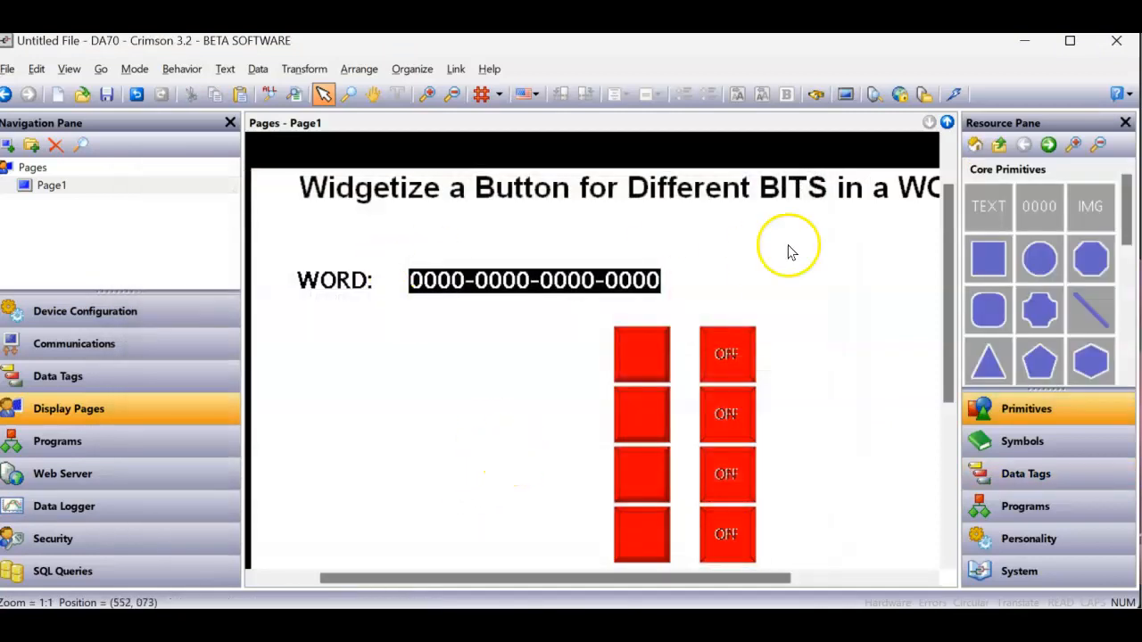
# - Download the database to the device and switch to the browser showing its remote display
pyautogui.click(953, 94)
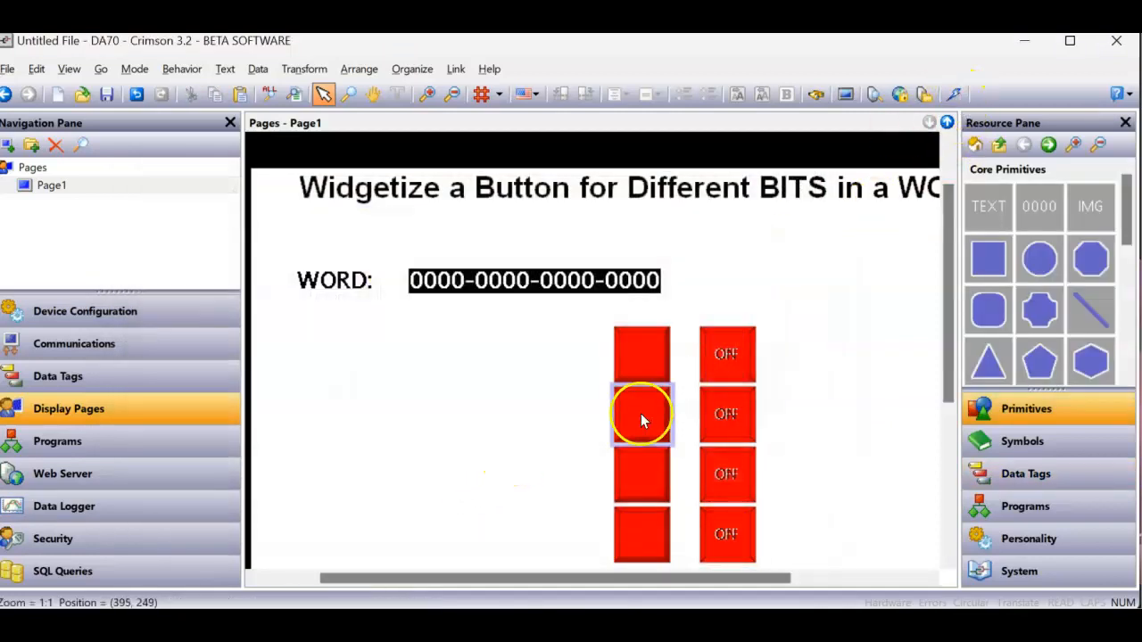
pyautogui.click(601, 627)
pyautogui.click(611, 464)
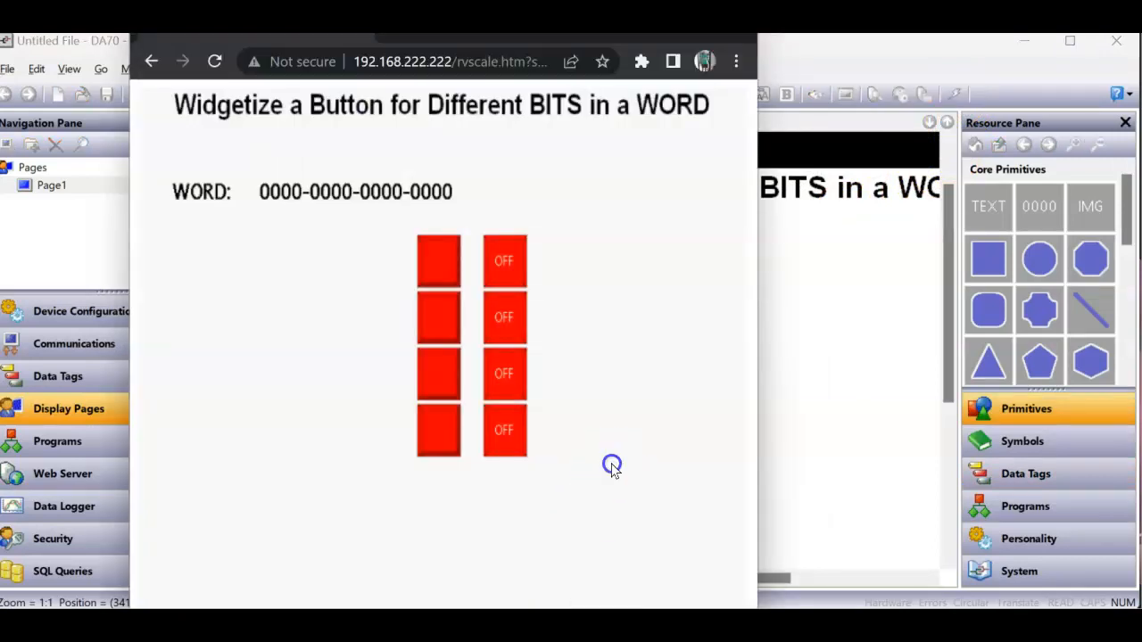
# - Test the buttons by switching the four bits on with the second column and off with the first column
pyautogui.click(516, 261)
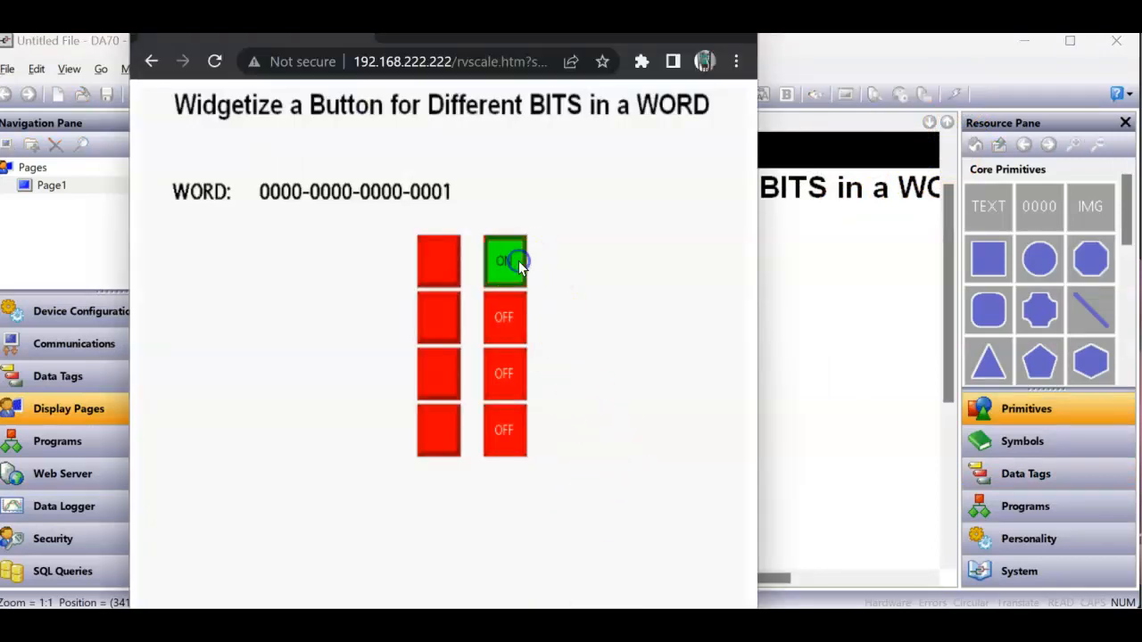
pyautogui.click(515, 318)
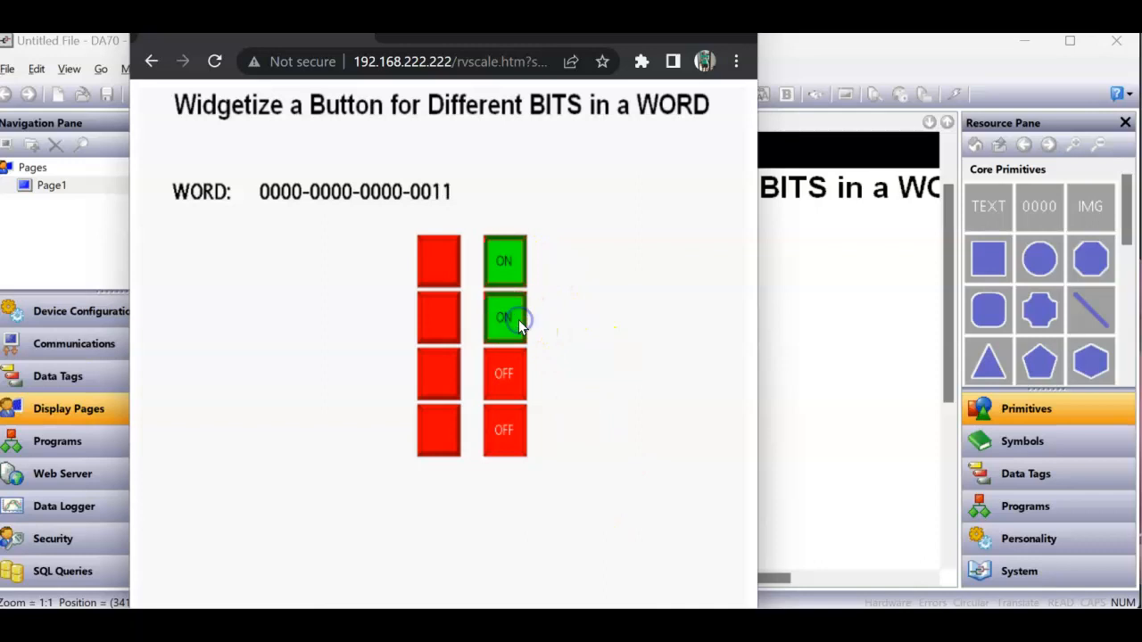
pyautogui.click(512, 380)
pyautogui.click(510, 431)
pyautogui.click(431, 428)
pyautogui.click(438, 375)
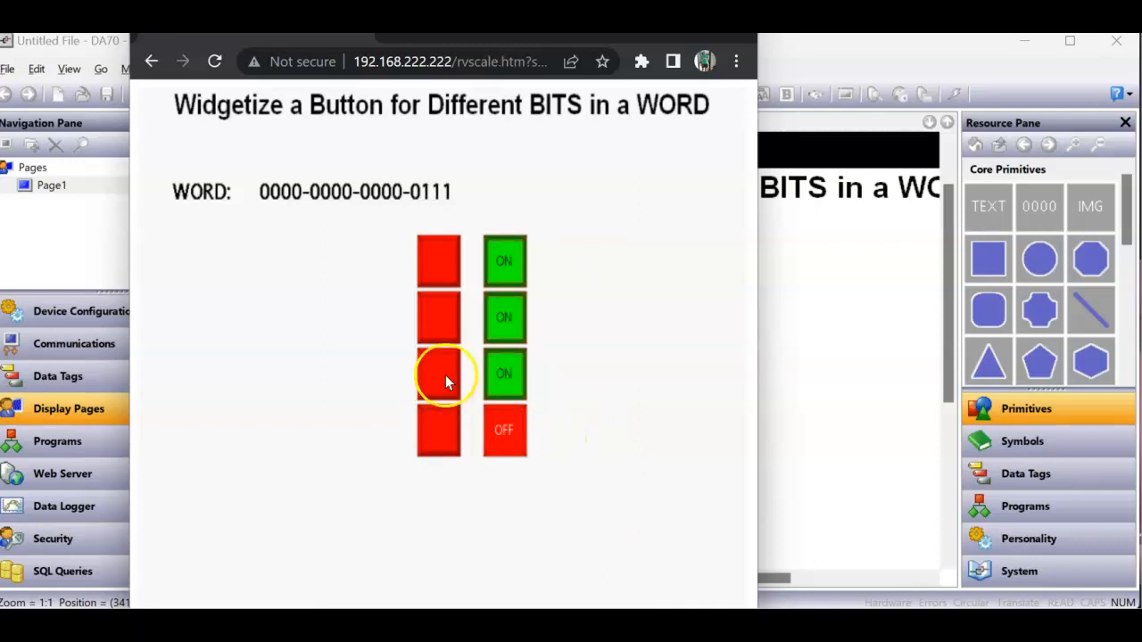
pyautogui.click(431, 319)
pyautogui.click(432, 263)
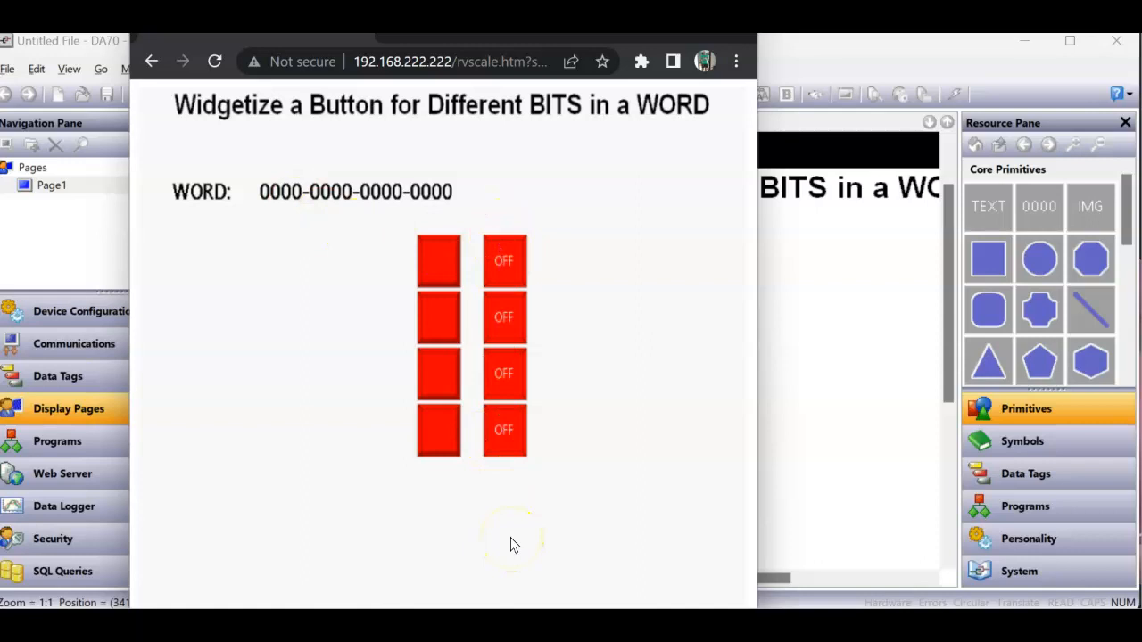
# - Switch back to Crimson and set the Color 1 flashing rate of the second widget's bevel in the second column to 2
pyautogui.click(865, 460)
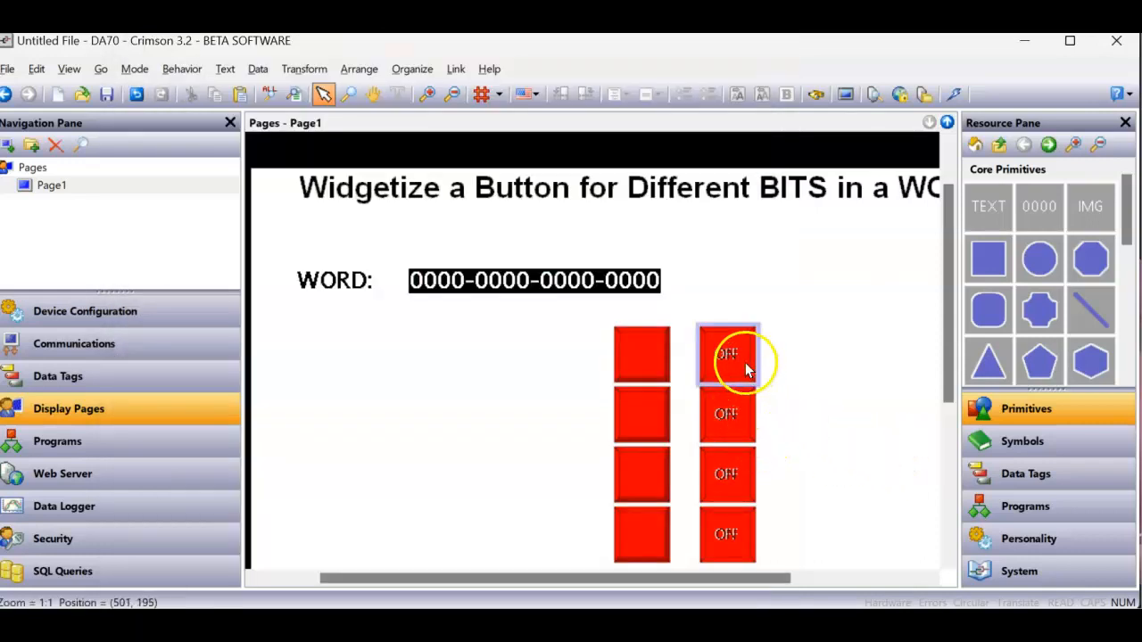
pyautogui.click(729, 427)
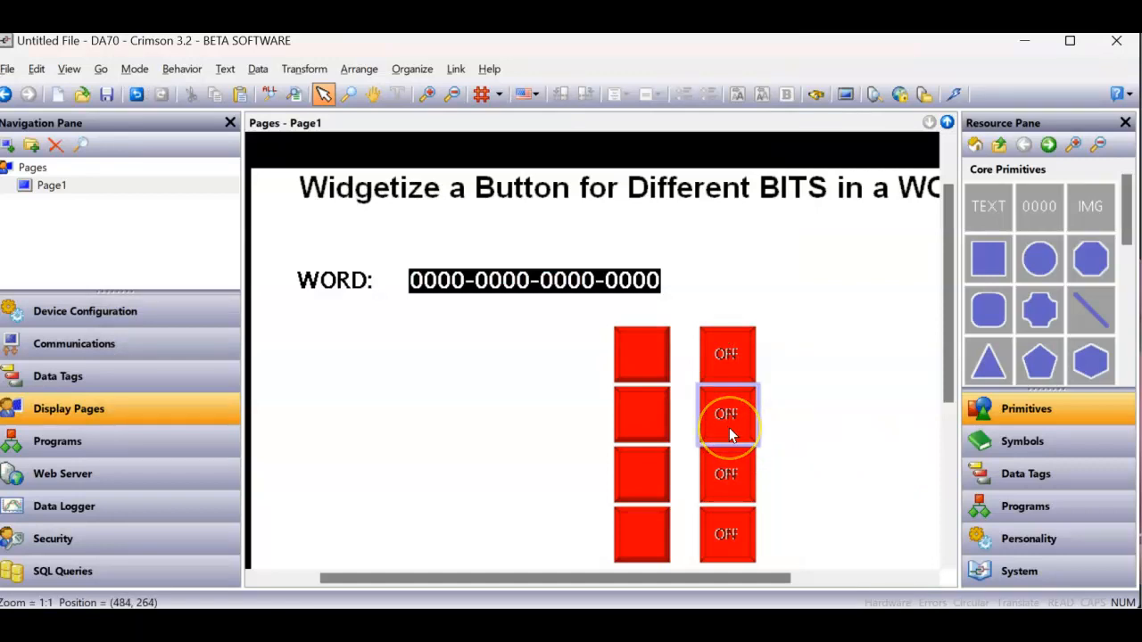
pyautogui.doubleClick(729, 427)
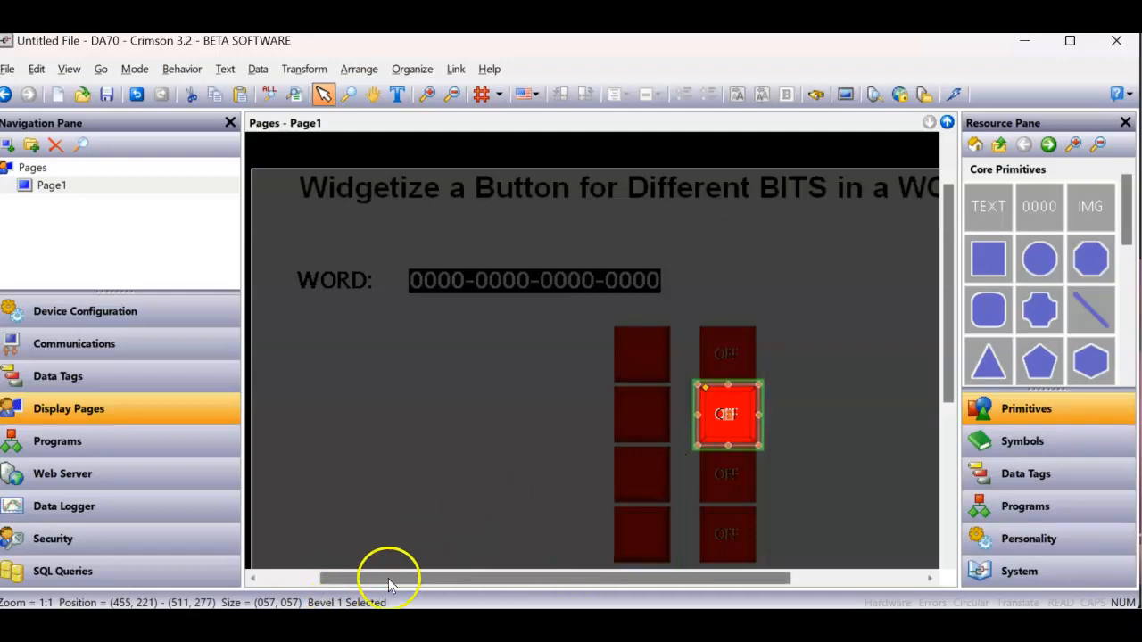
pyautogui.click(754, 427)
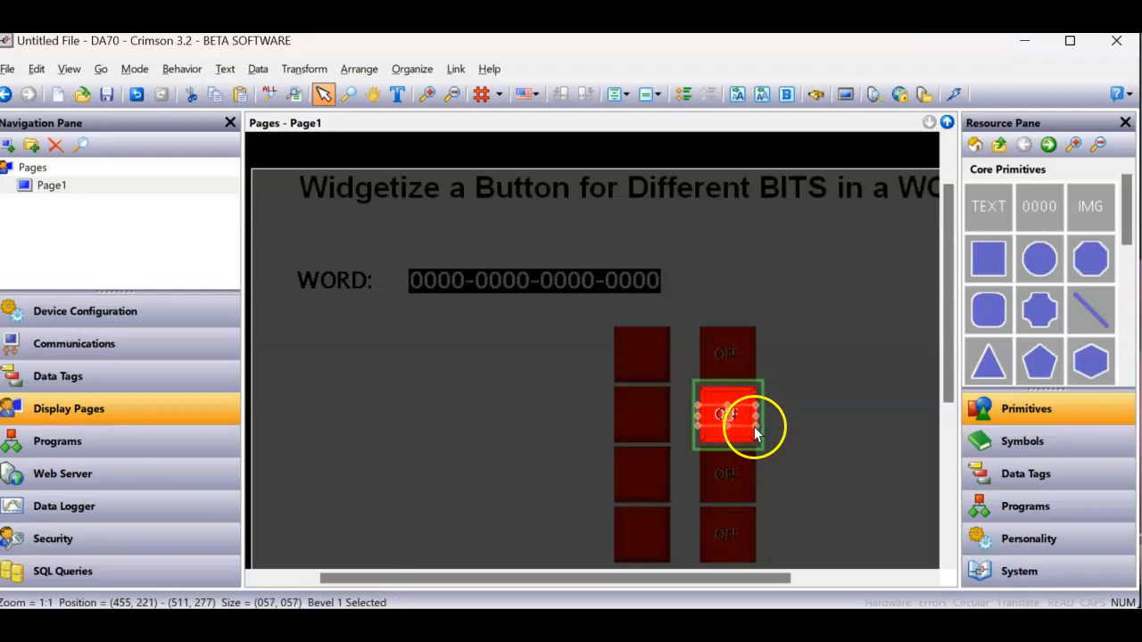
pyautogui.click(754, 435)
pyautogui.rightClick(750, 429)
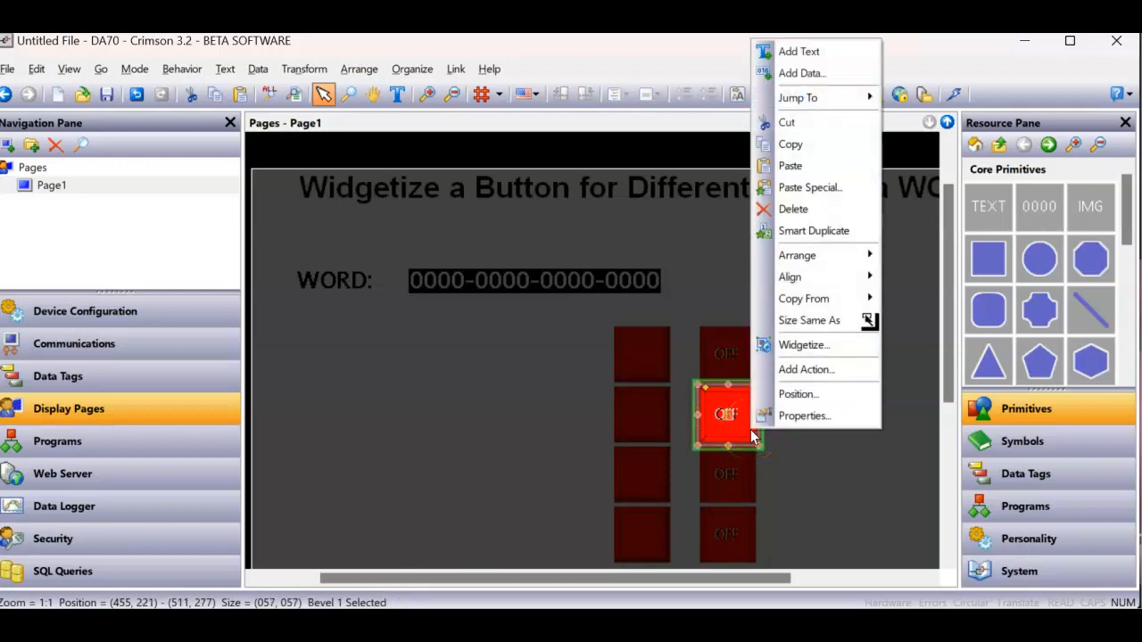
pyautogui.click(777, 416)
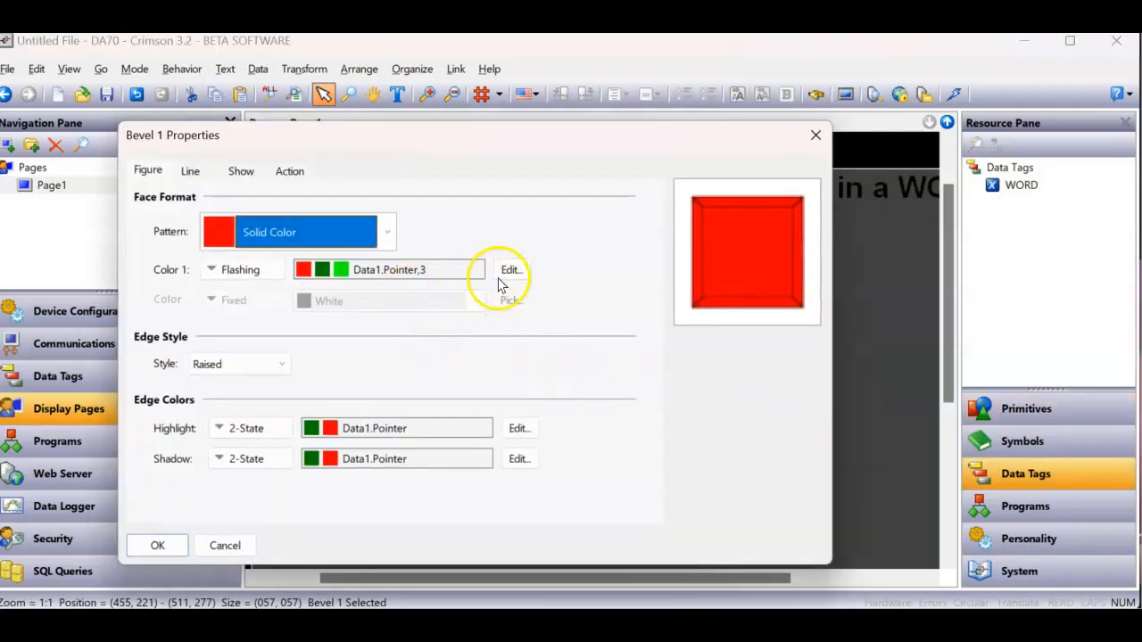
pyautogui.click(506, 269)
pyautogui.doubleClick(416, 257)
pyautogui.write('2')
pyautogui.click(254, 467)
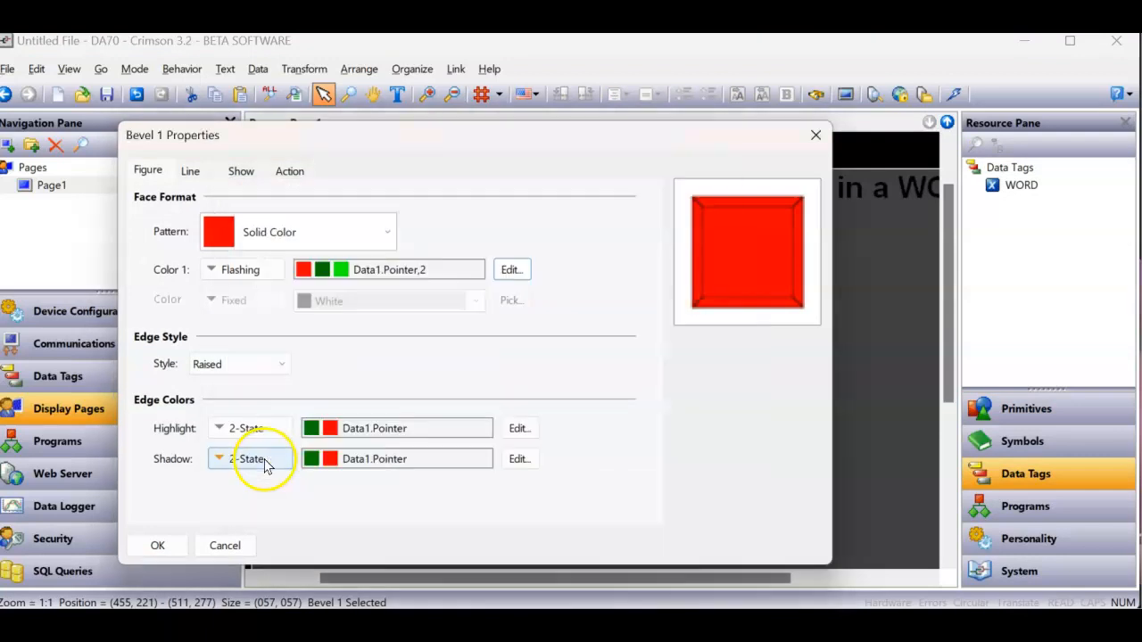
pyautogui.click(158, 545)
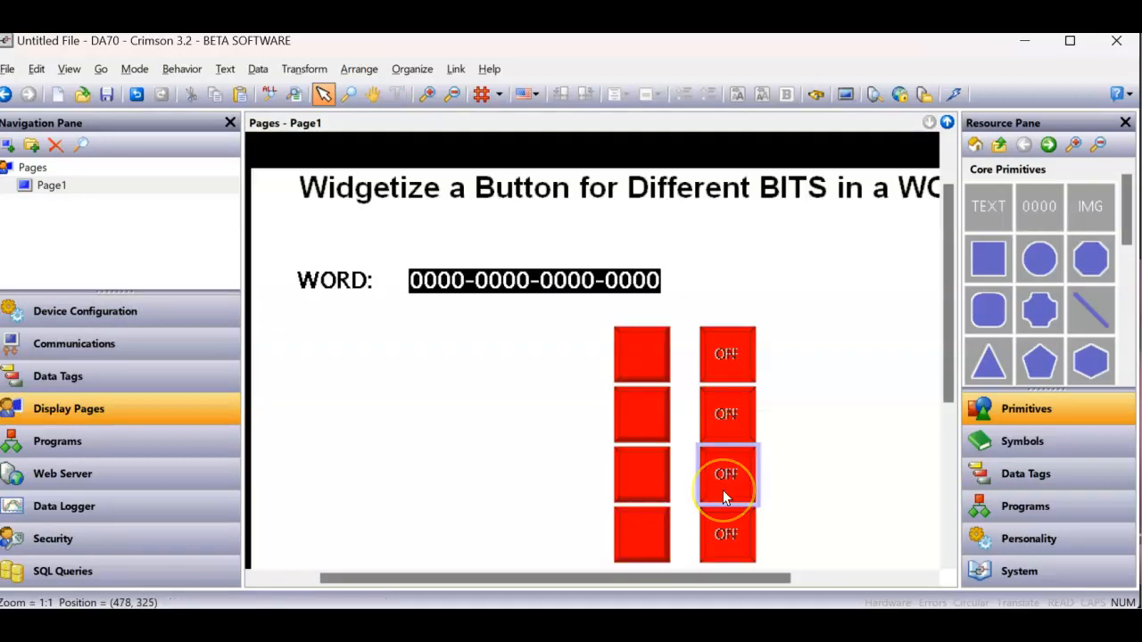
# - Set the Color 1 flashing rate of the third widget's bevel in the second column to 1
pyautogui.click(723, 489)
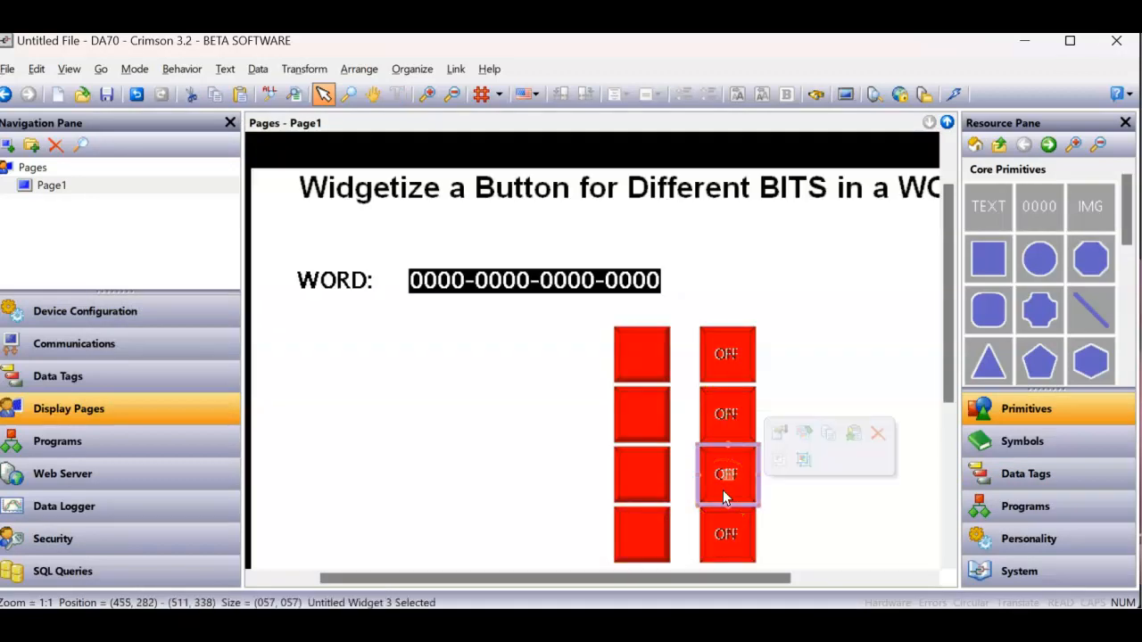
pyautogui.doubleClick(723, 489)
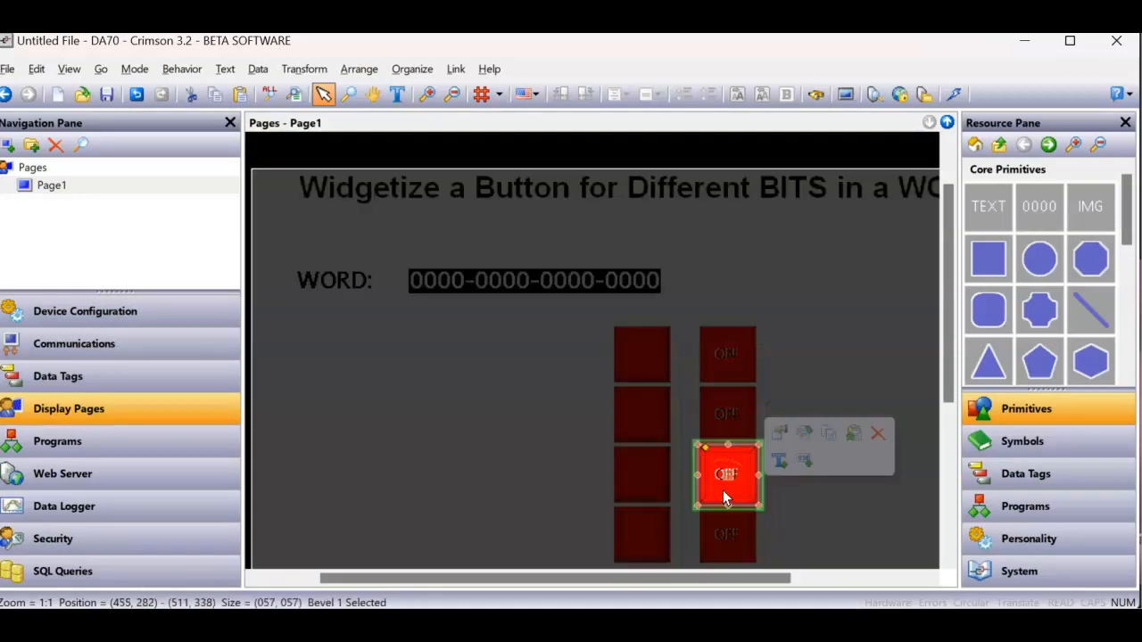
pyautogui.rightClick(722, 489)
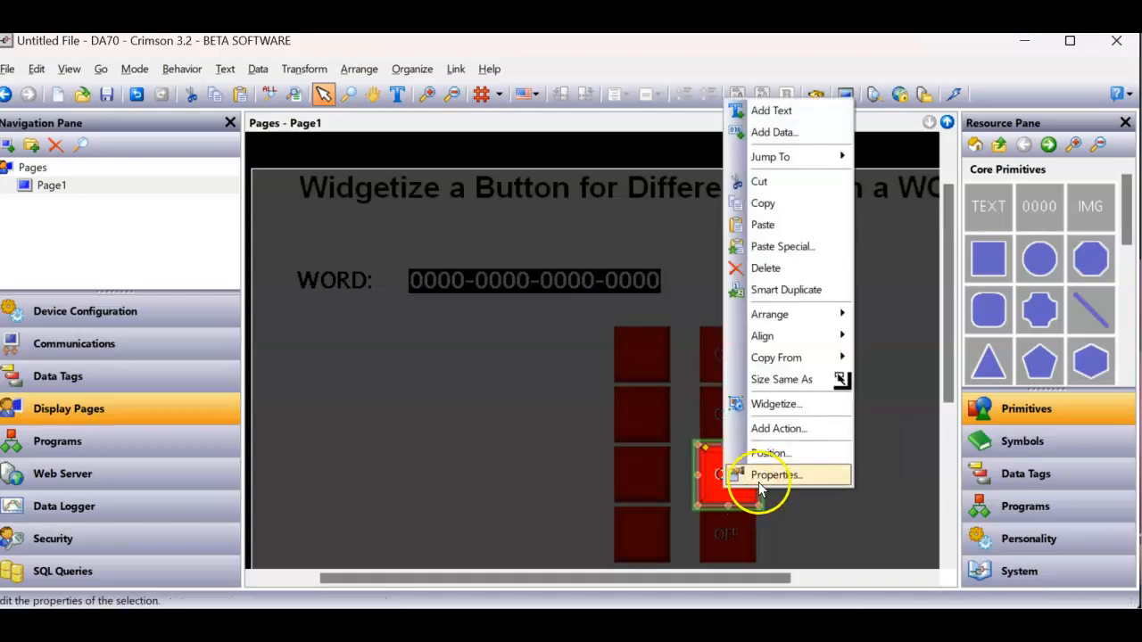
pyautogui.click(756, 475)
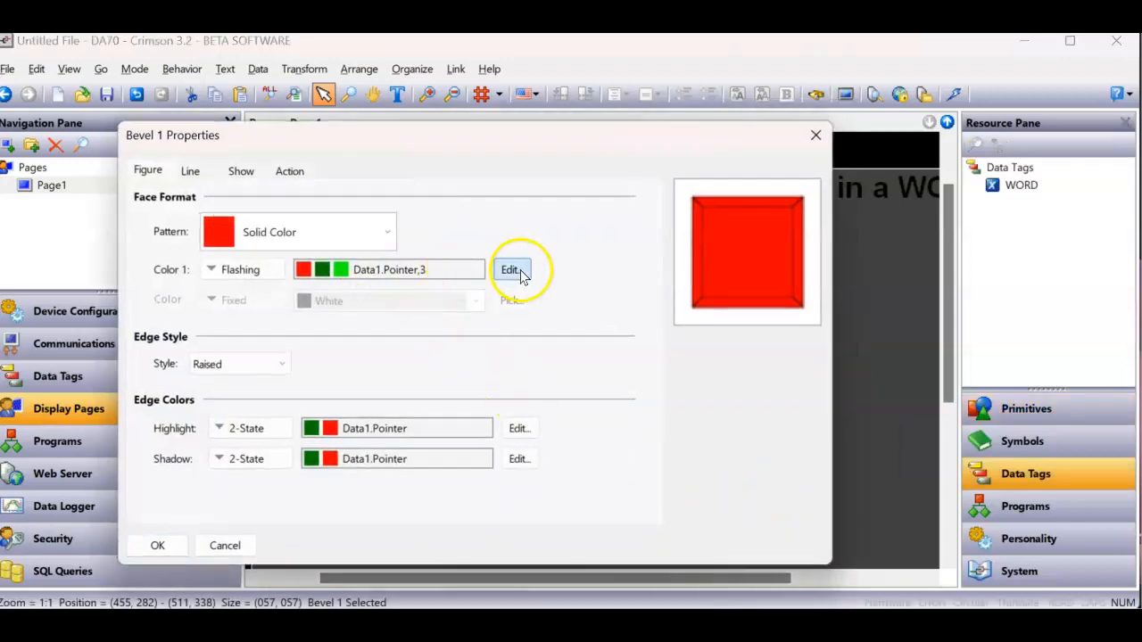
pyautogui.click(517, 272)
pyautogui.write('1')
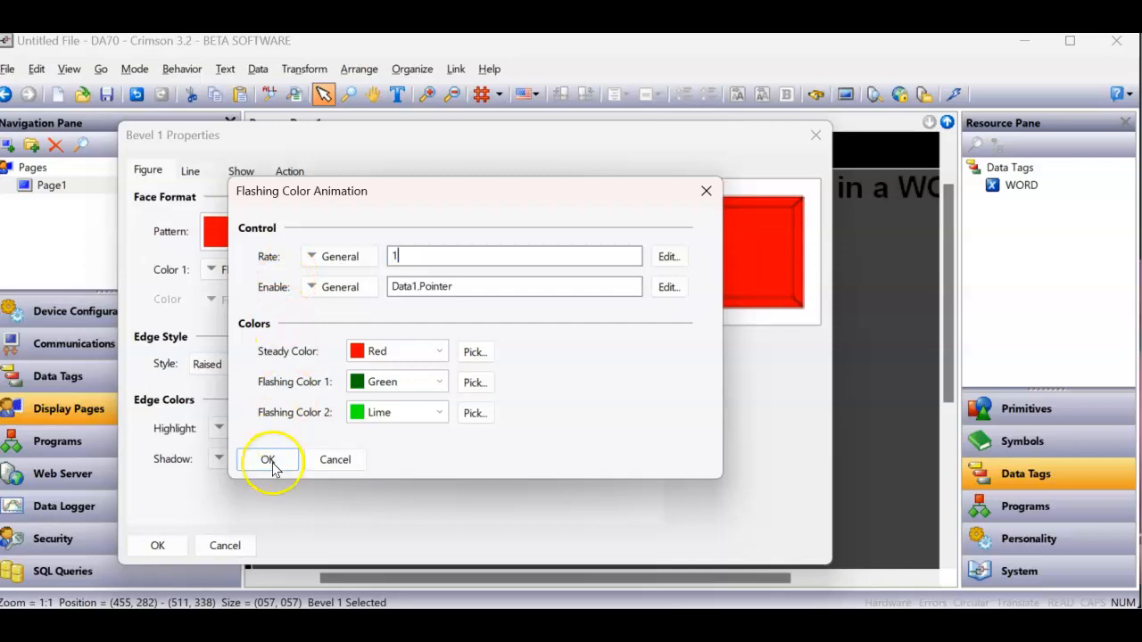
pyautogui.click(267, 460)
pyautogui.click(158, 544)
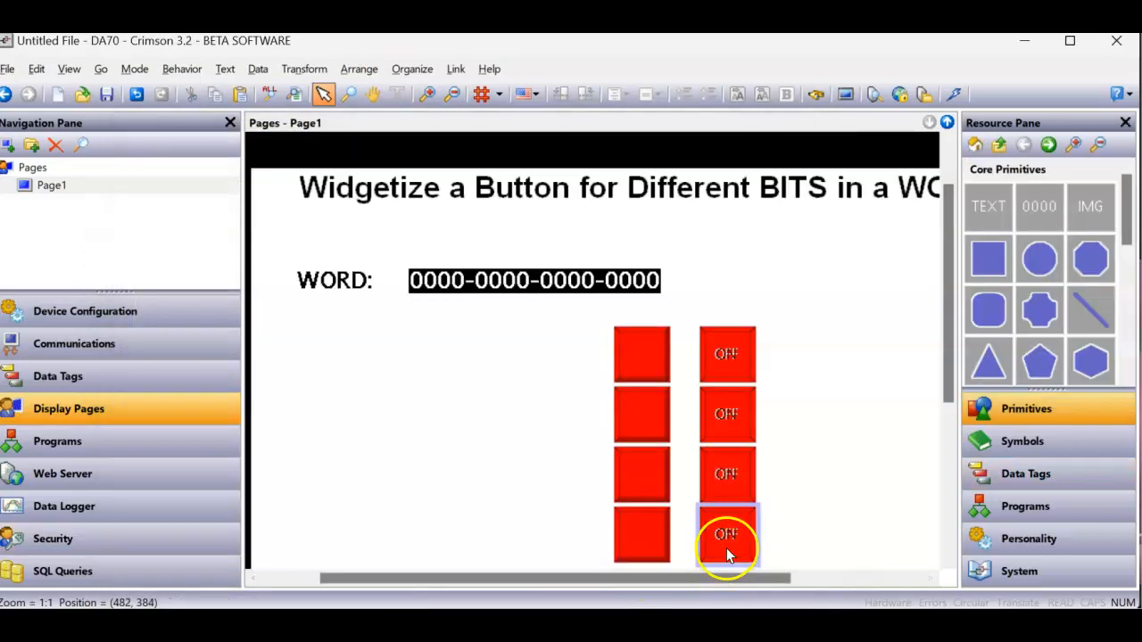
# - Set the Color 1 flashing rate of the bottom widget's bevel in the second column to 4
pyautogui.click(726, 548)
pyautogui.doubleClick(729, 548)
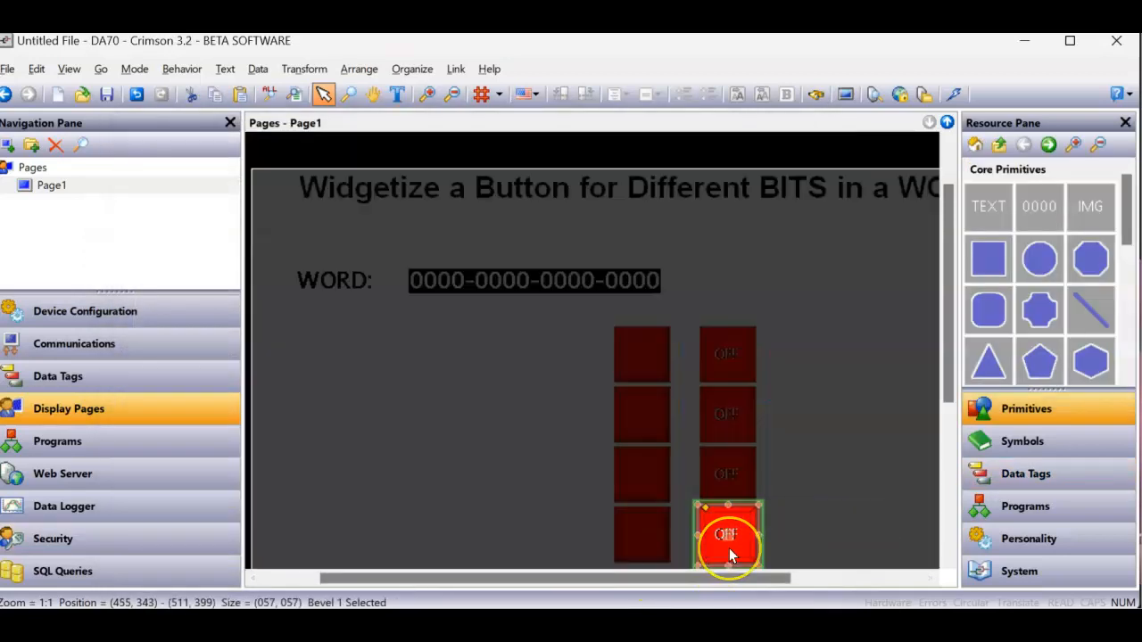
pyautogui.rightClick(729, 549)
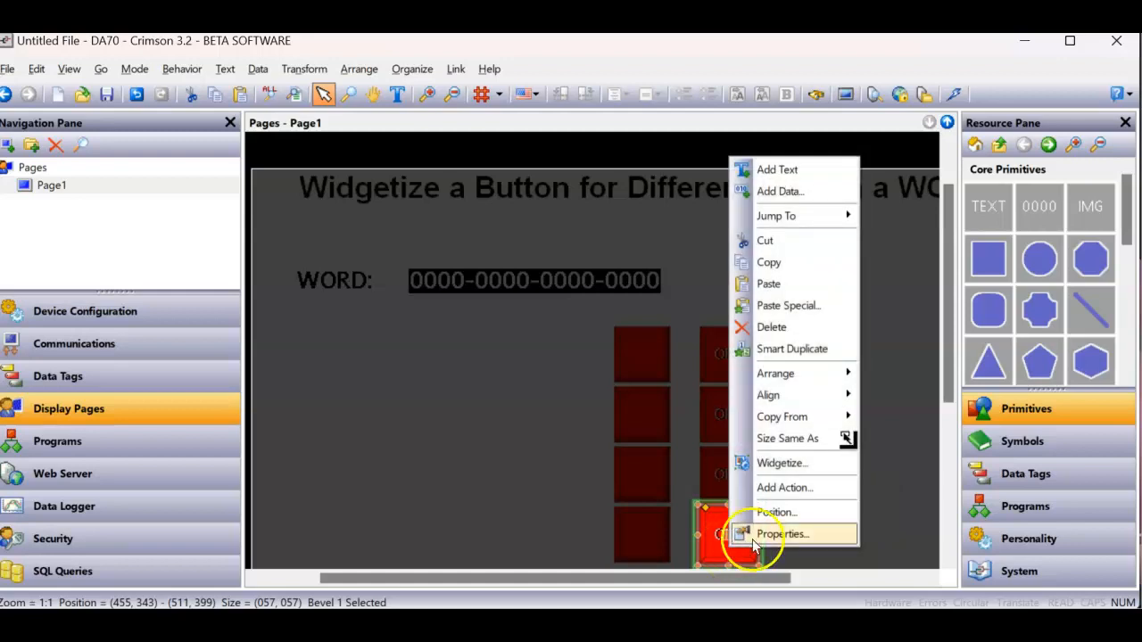
pyautogui.click(763, 534)
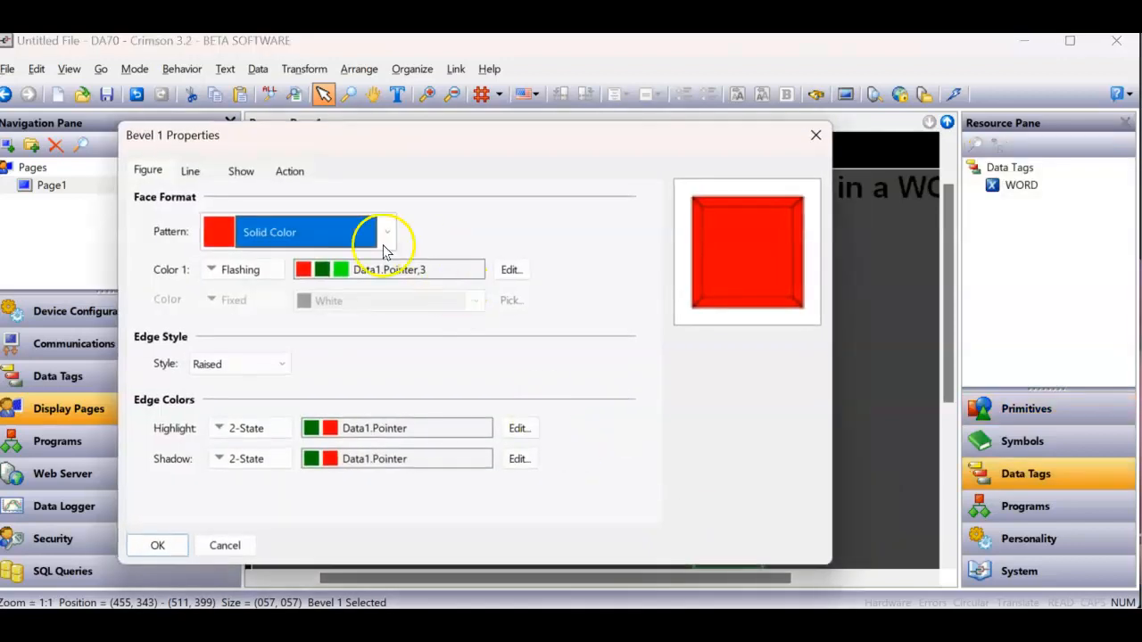
pyautogui.click(510, 269)
pyautogui.click(412, 258)
pyautogui.moveTo(412, 259); pyautogui.dragTo(316, 257)
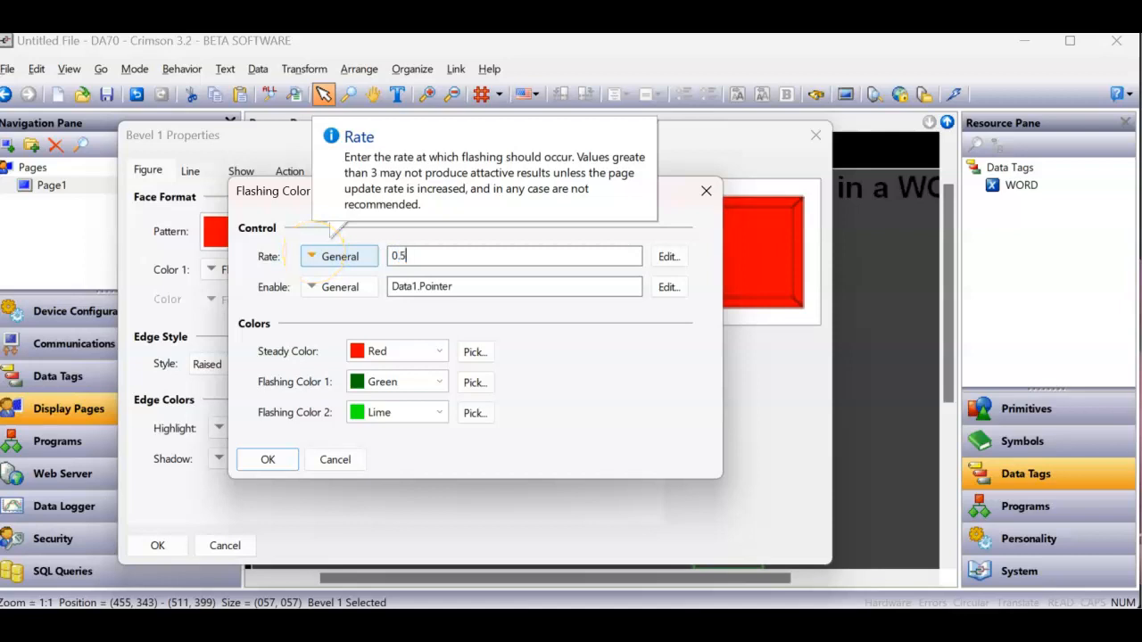
pyautogui.press('Return')
pyautogui.press('Return')
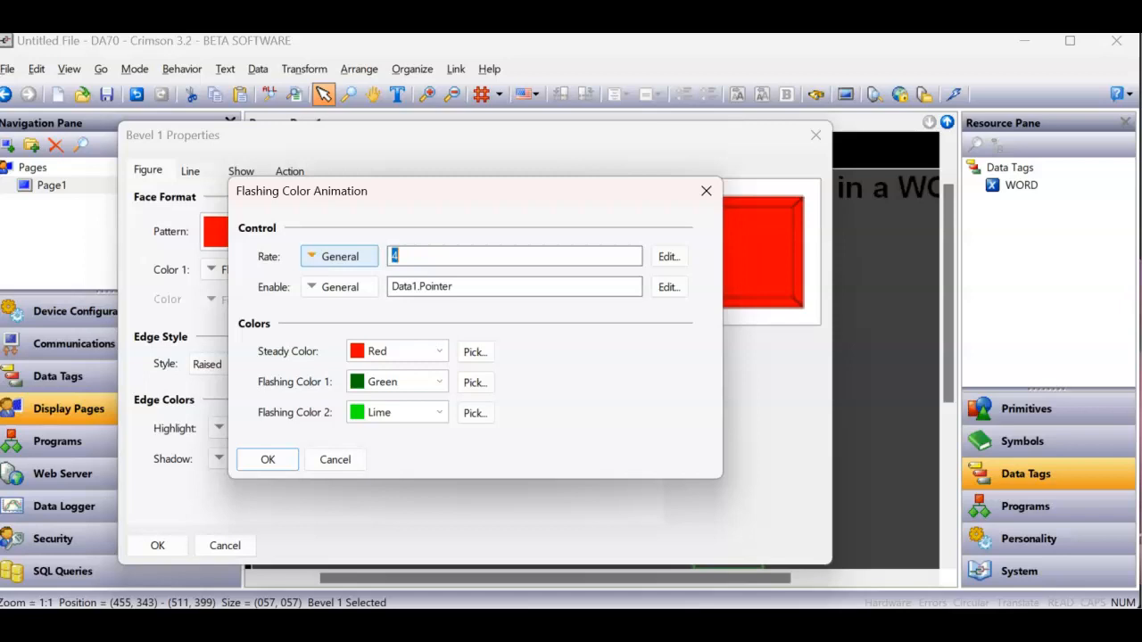
pyautogui.click(269, 460)
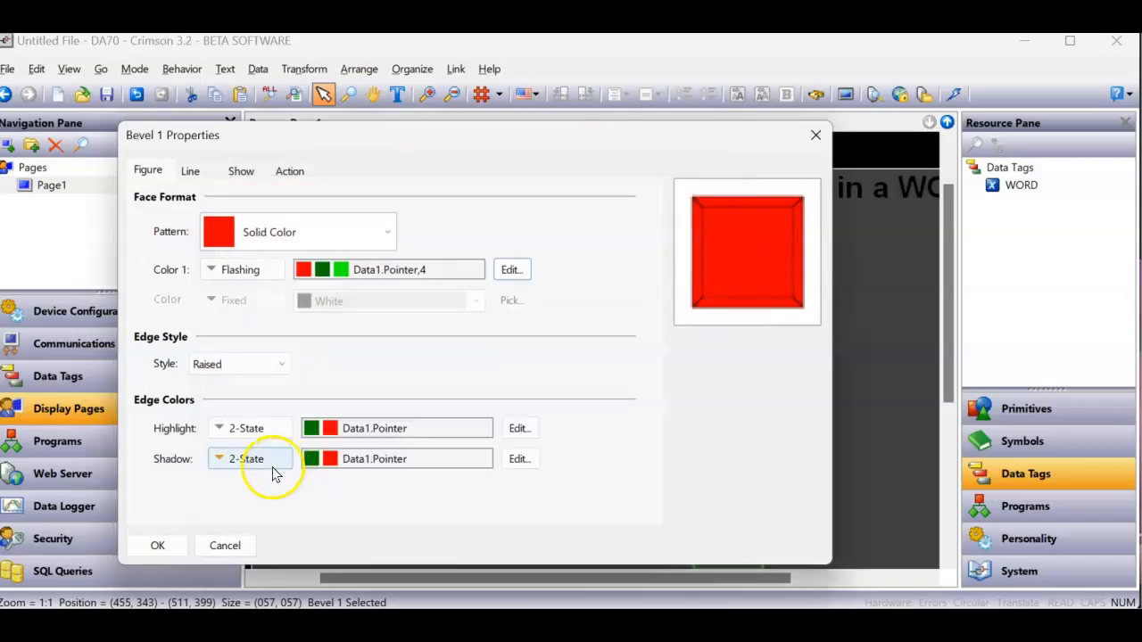
pyautogui.click(159, 546)
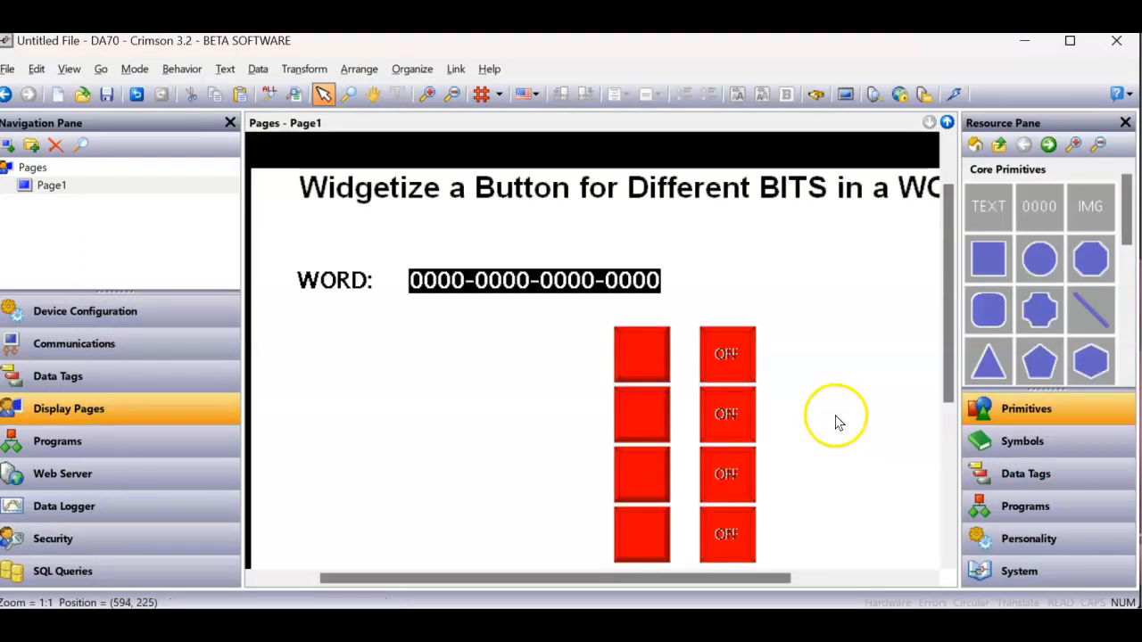
# - Send the updated database to the device, then switch the four bits on from top to bottom with the second column in the browser
pyautogui.click(950, 94)
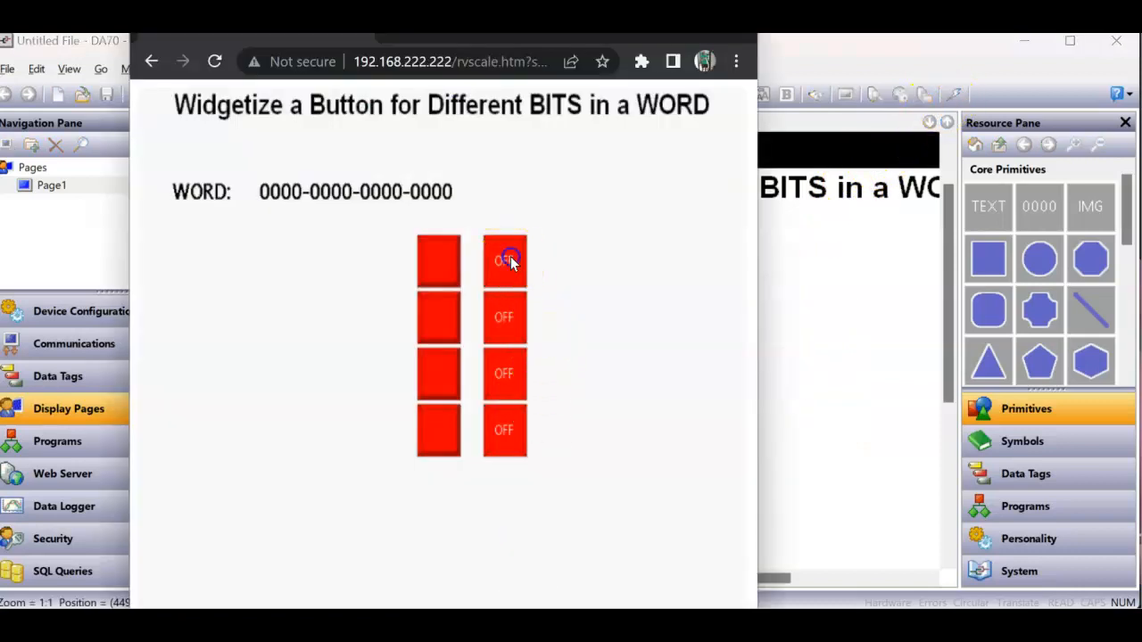
pyautogui.click(511, 257)
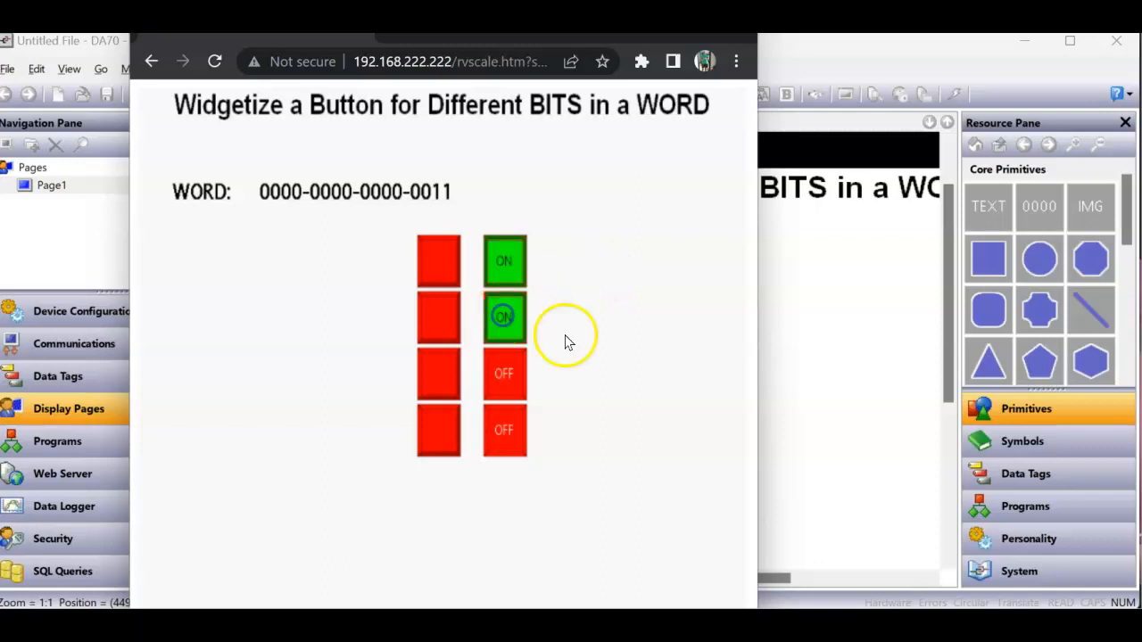
pyautogui.click(511, 380)
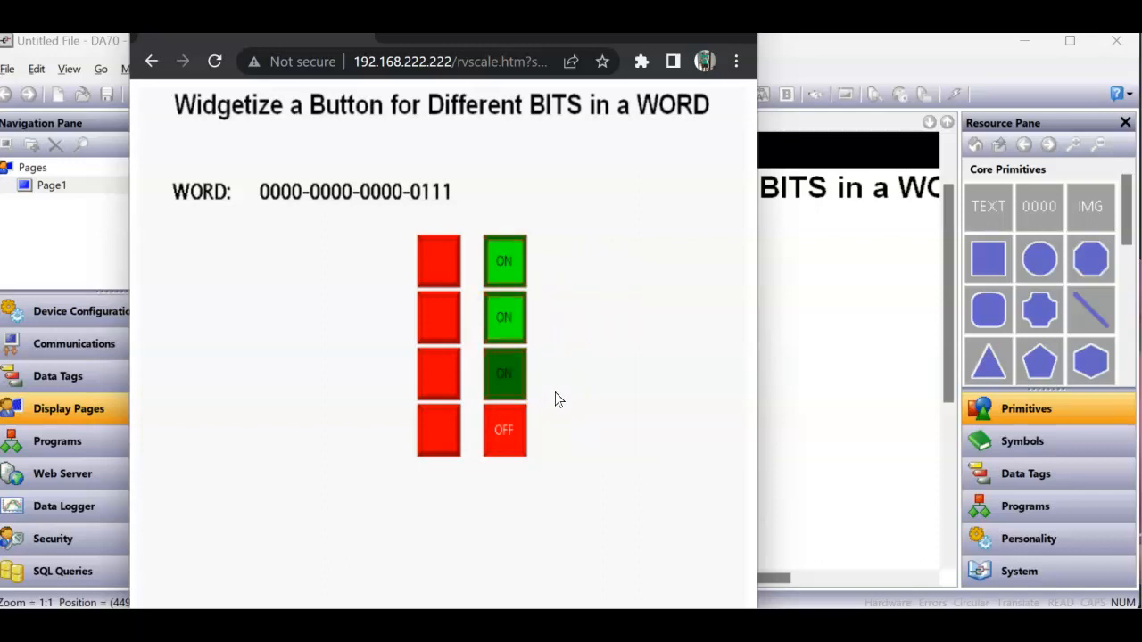
pyautogui.click(519, 430)
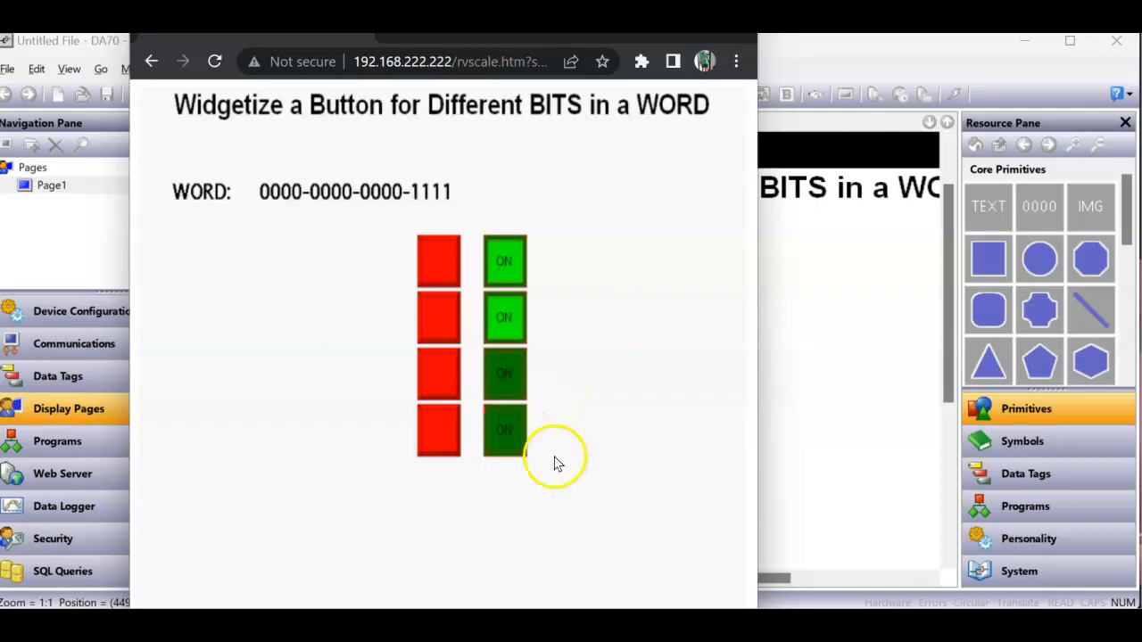
# - Switch the four bits off from bottom to top with the first column of buttons on the web page
pyautogui.click(446, 415)
pyautogui.click(445, 375)
pyautogui.click(435, 334)
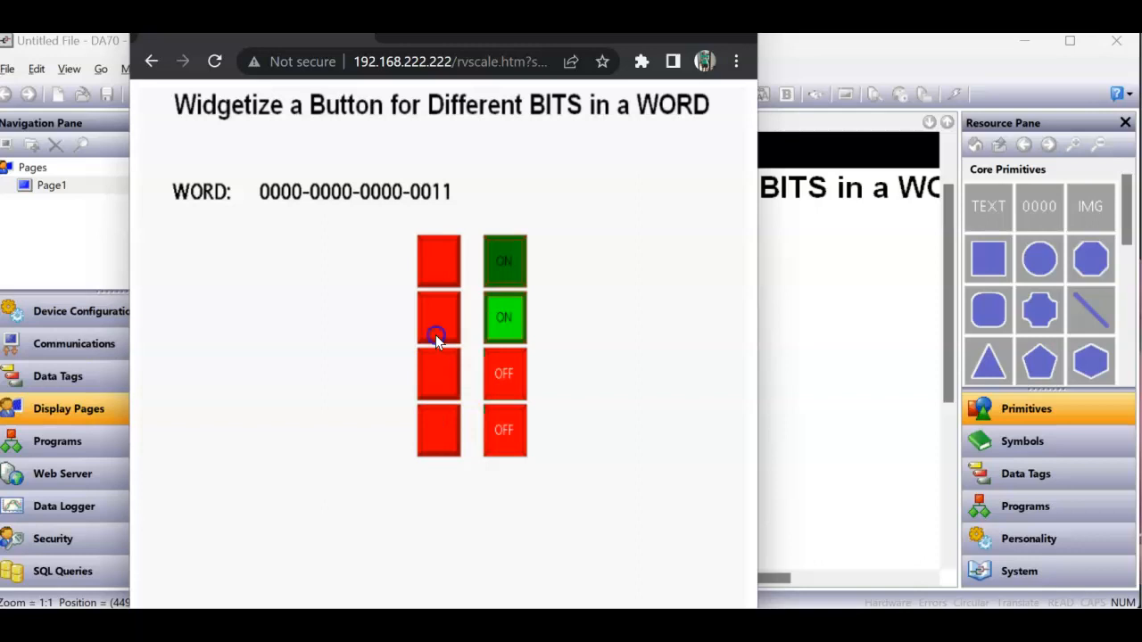
pyautogui.click(437, 252)
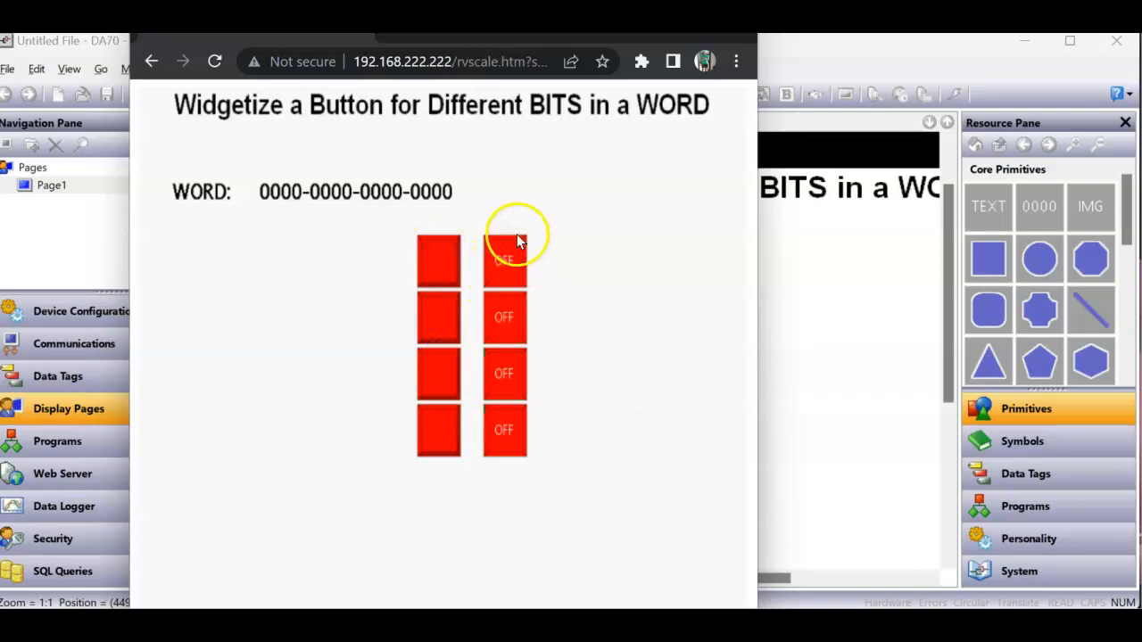